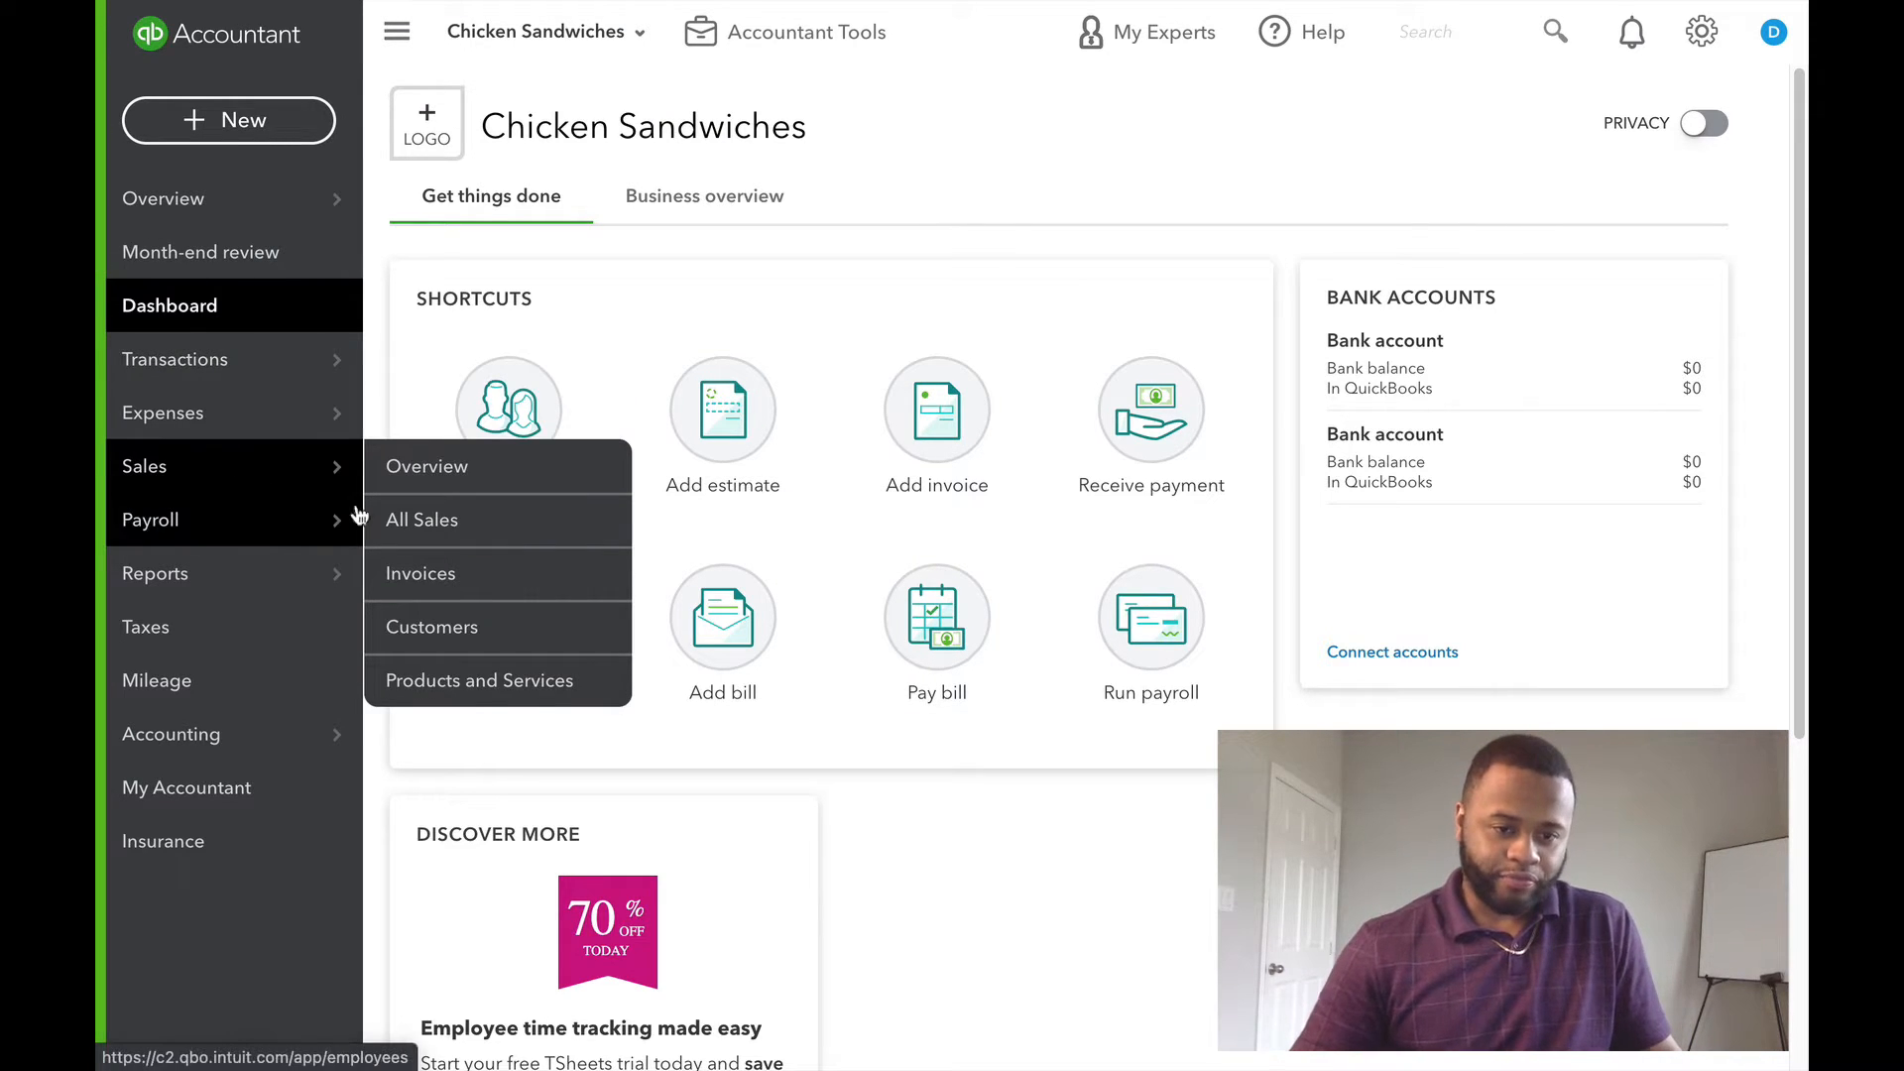
# - Start adding a new non-inventory item to the products and services list
pyautogui.moveTo(313, 510)
pyautogui.moveTo(307, 474)
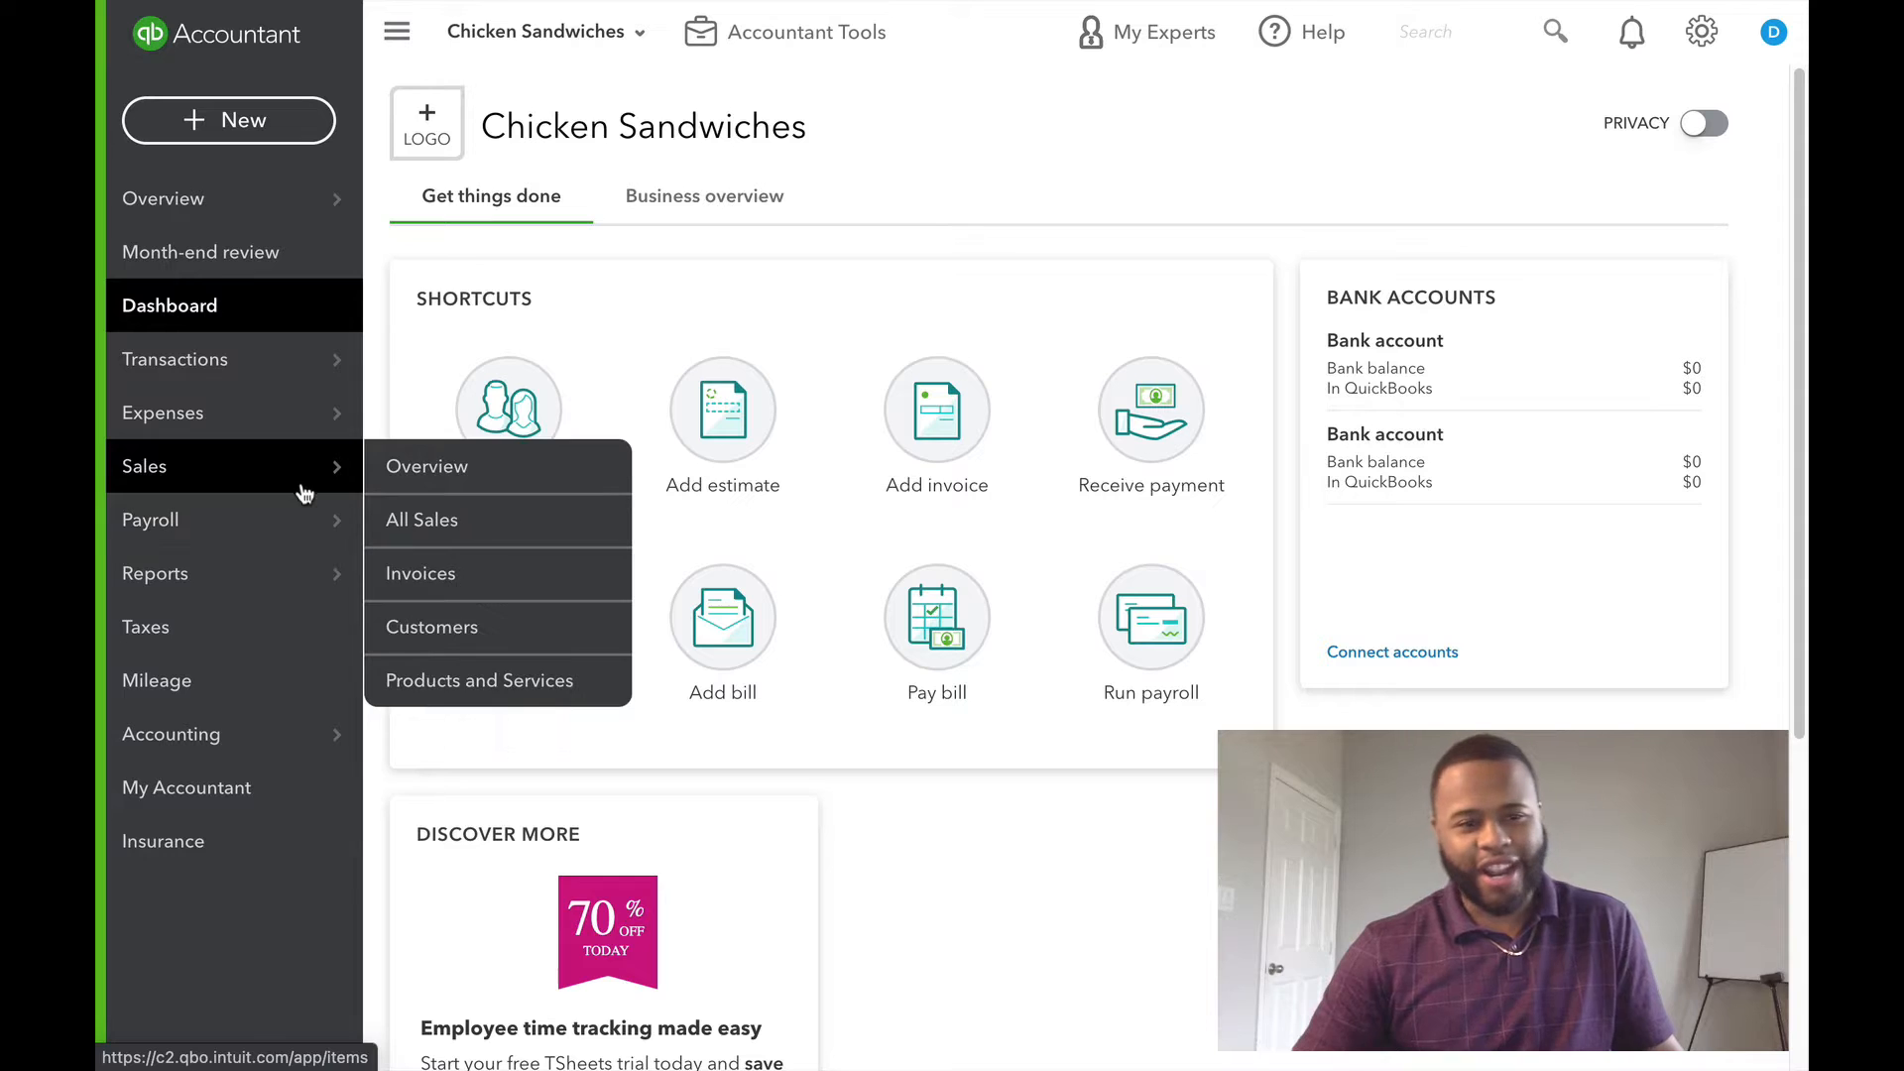
pyautogui.click(531, 694)
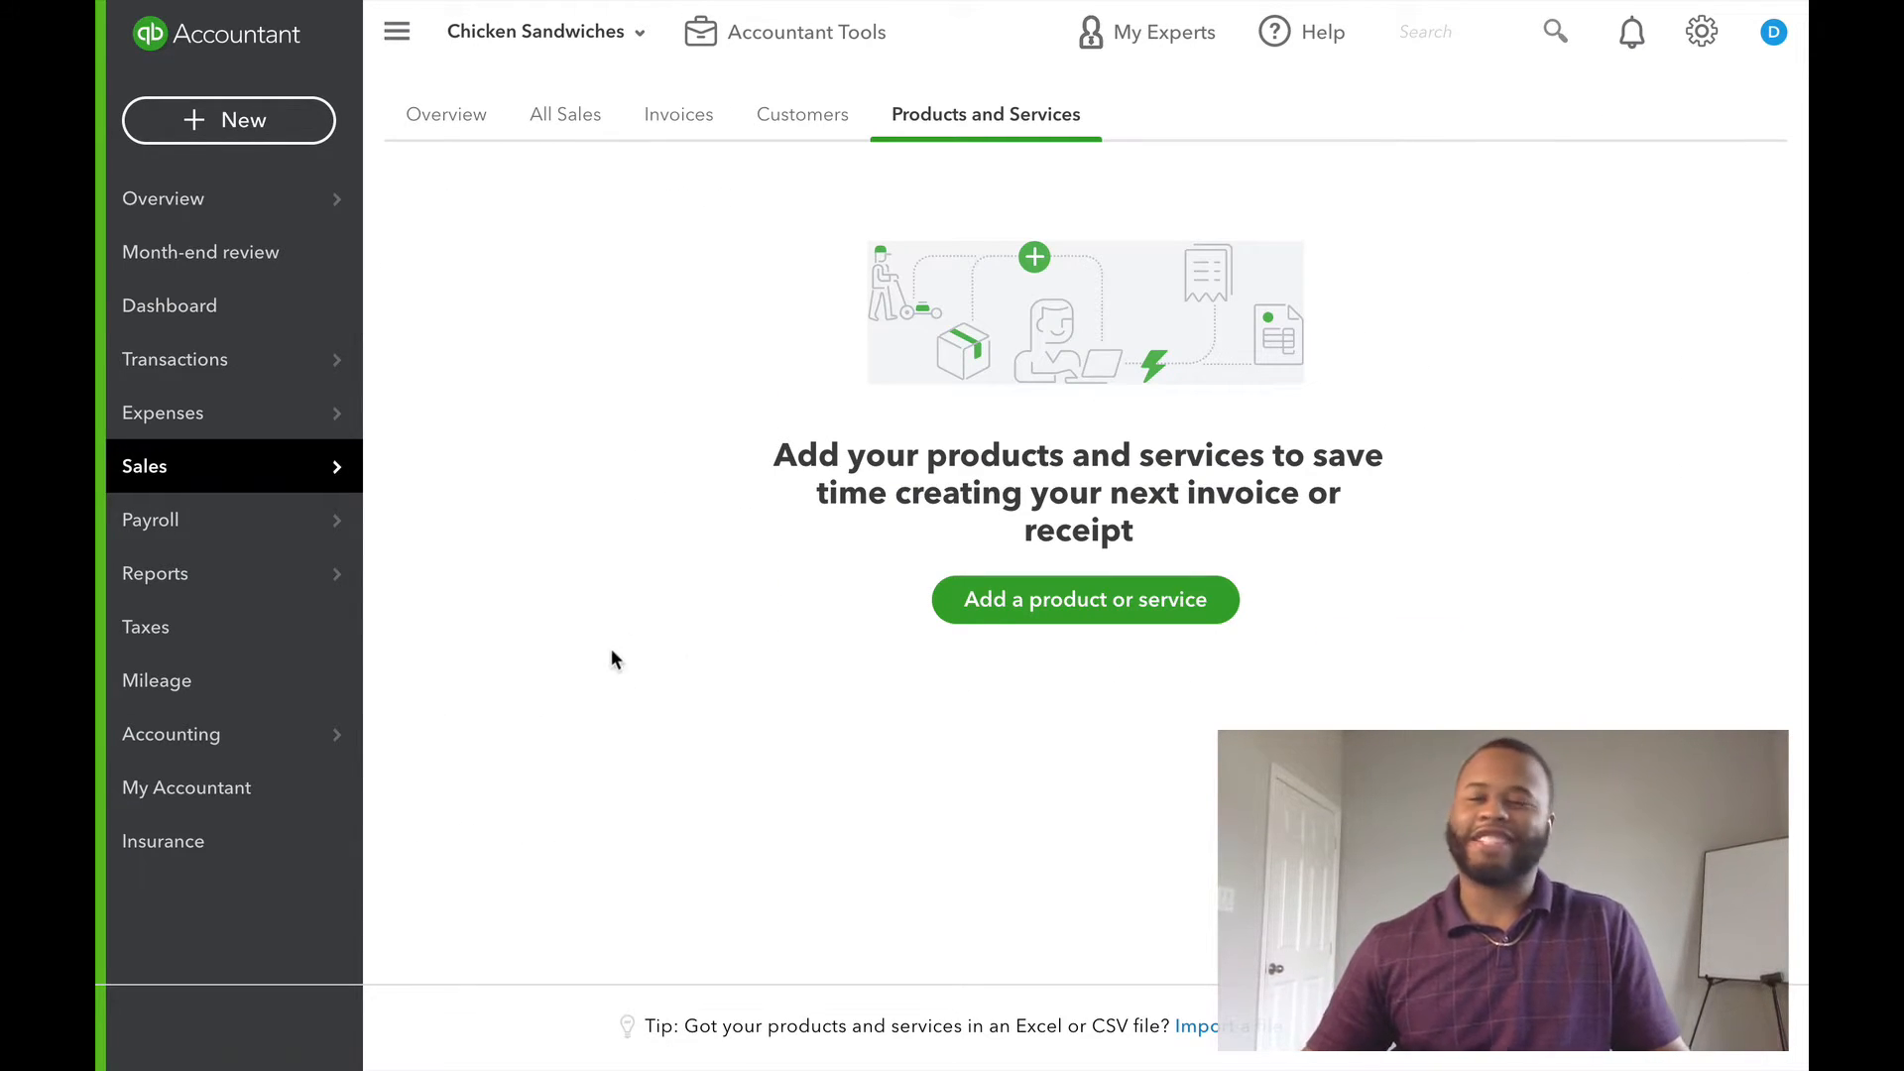
pyautogui.click(1118, 599)
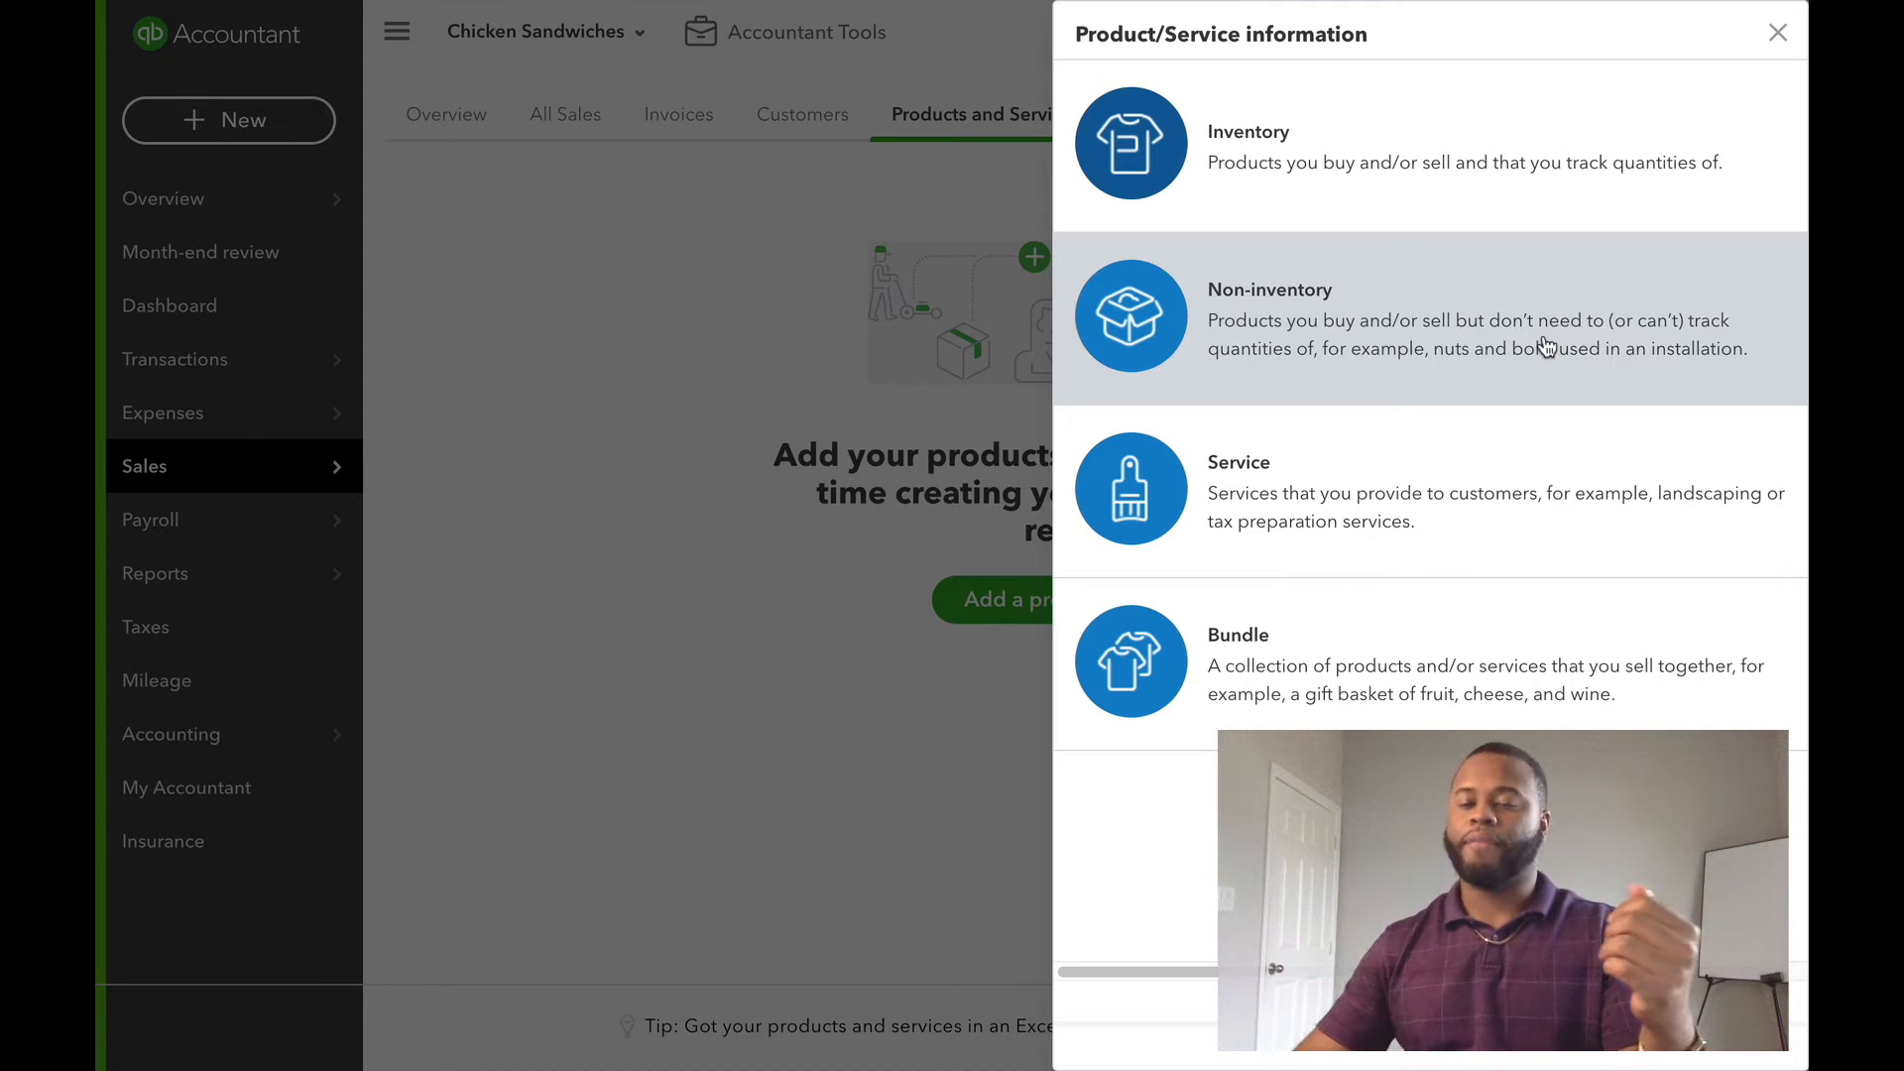
pyautogui.click(1366, 295)
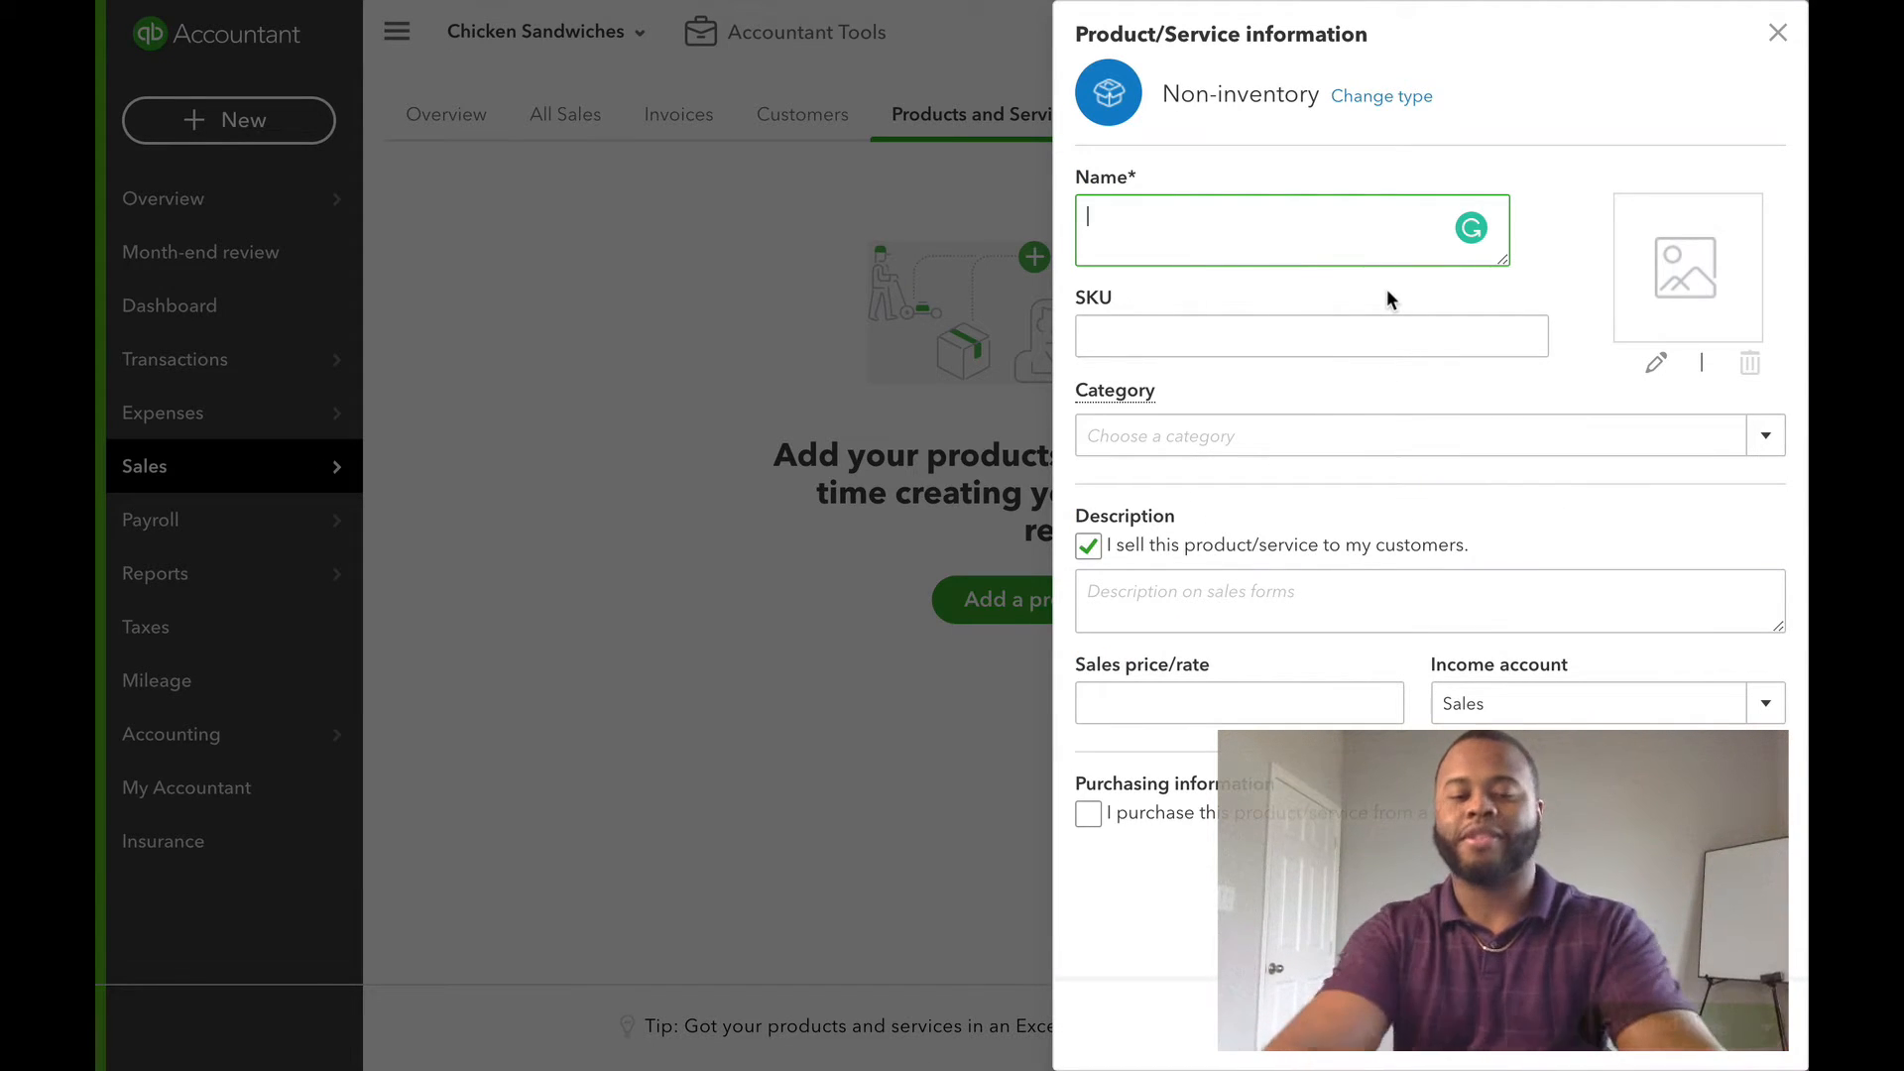
# - Name the new non-inventory item "Chicken Sandwich"
pyautogui.write('Chicne')
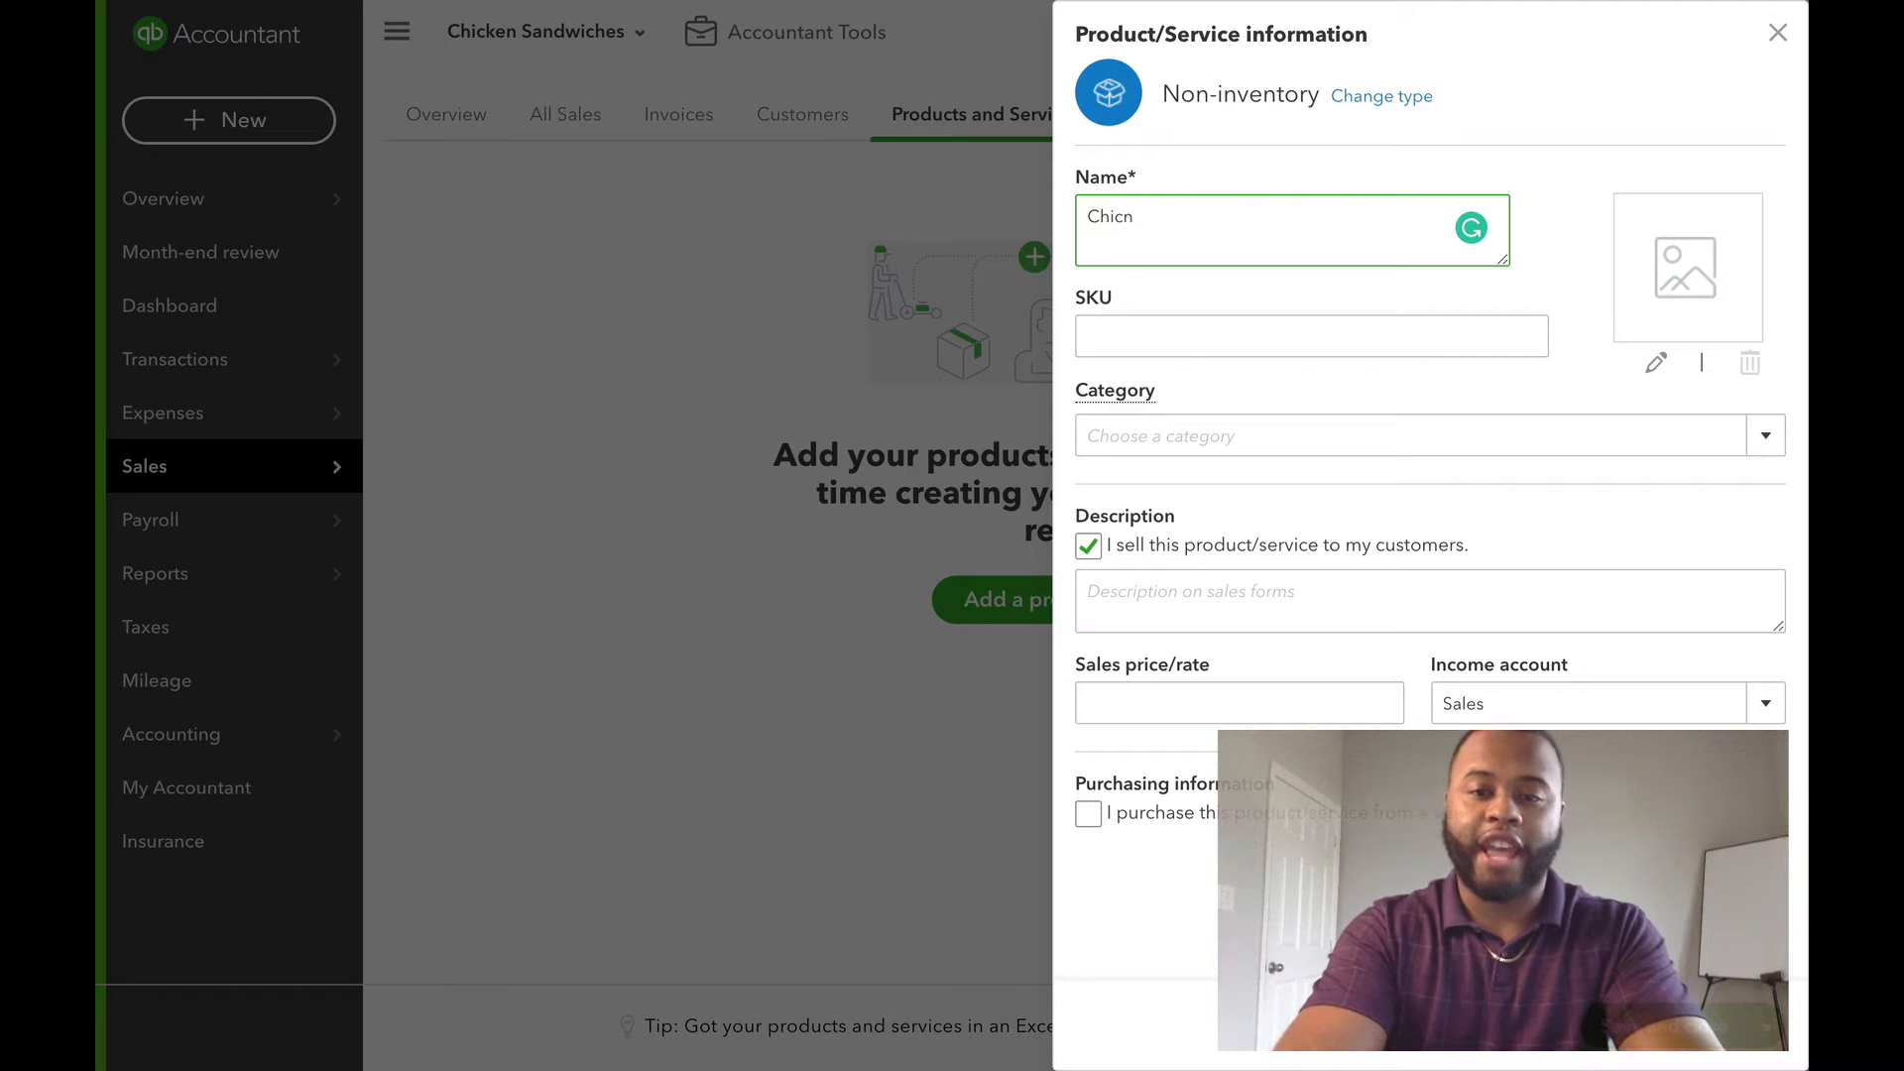
pyautogui.press('BackSpace')
pyautogui.press('BackSpace')
pyautogui.write('cken Sa')
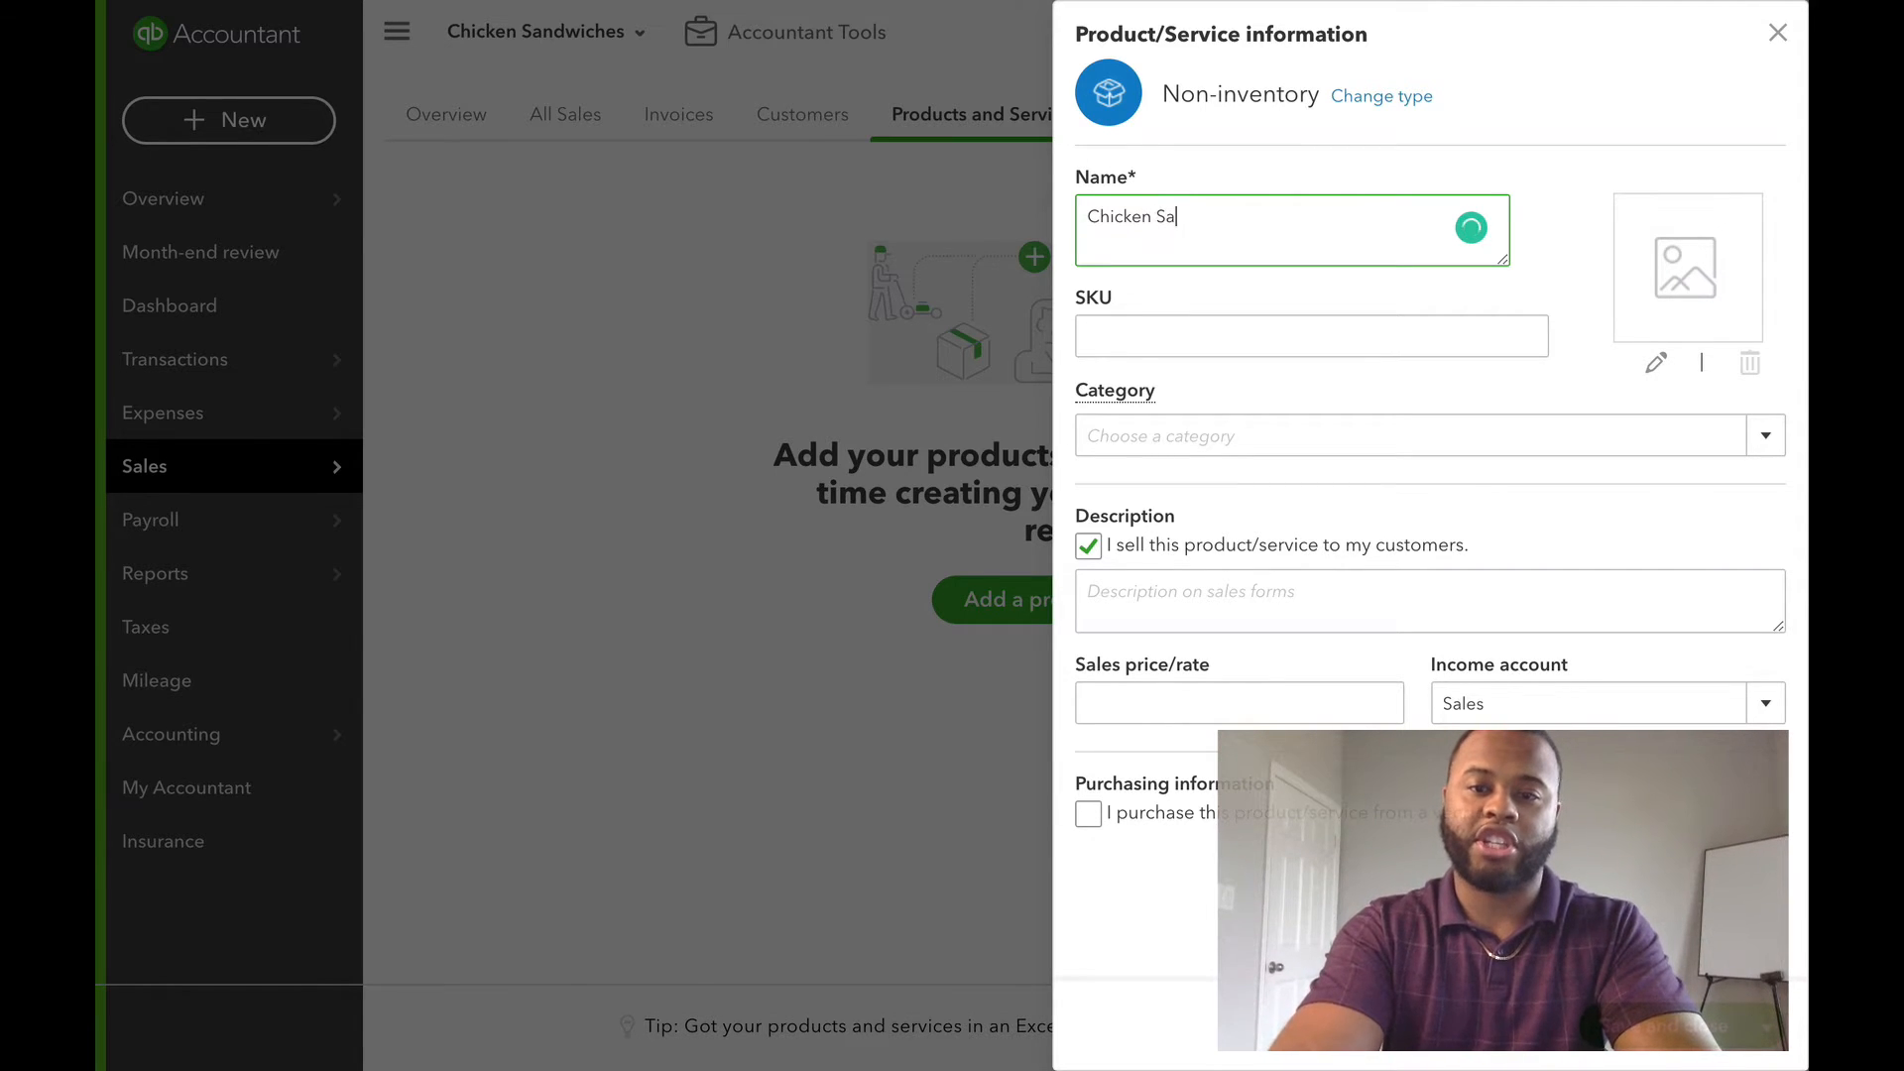
pyautogui.write('ndwich')
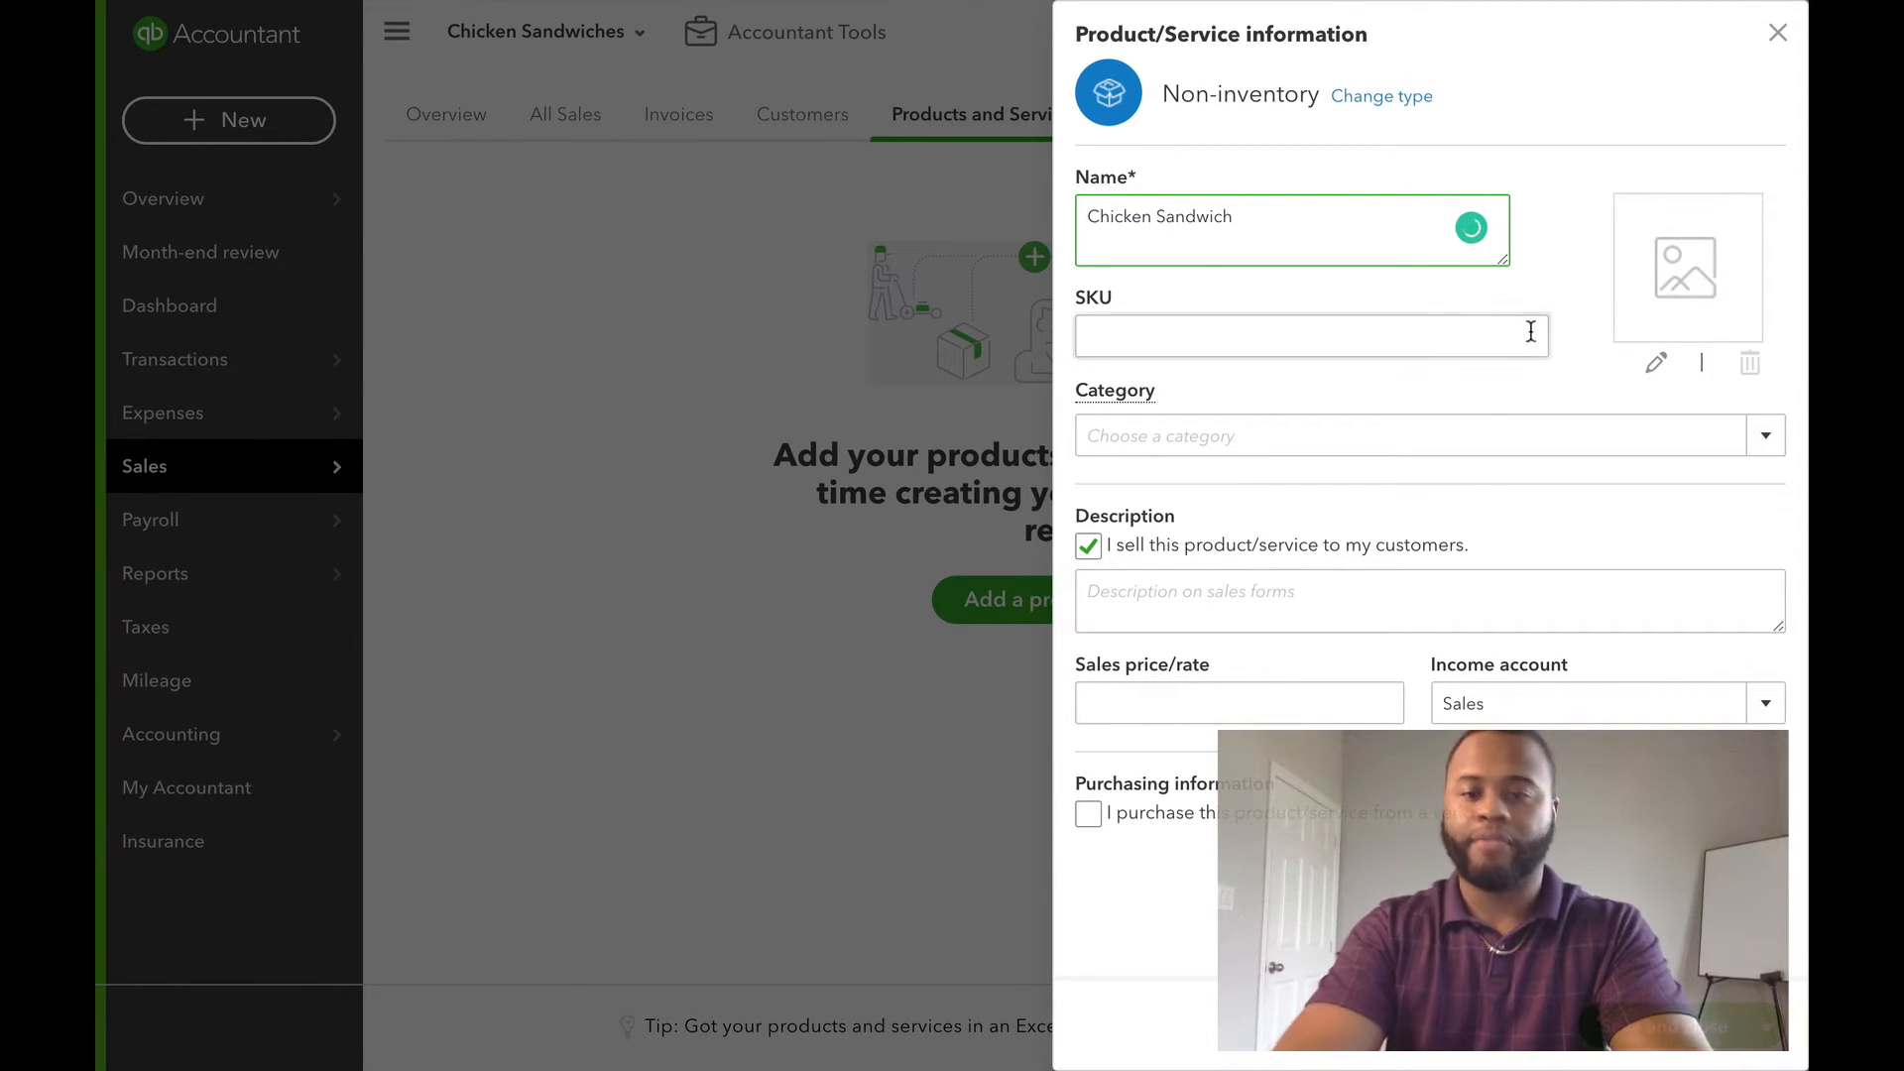
pyautogui.hotkey('ctrl', 'a')
pyautogui.click(1351, 256)
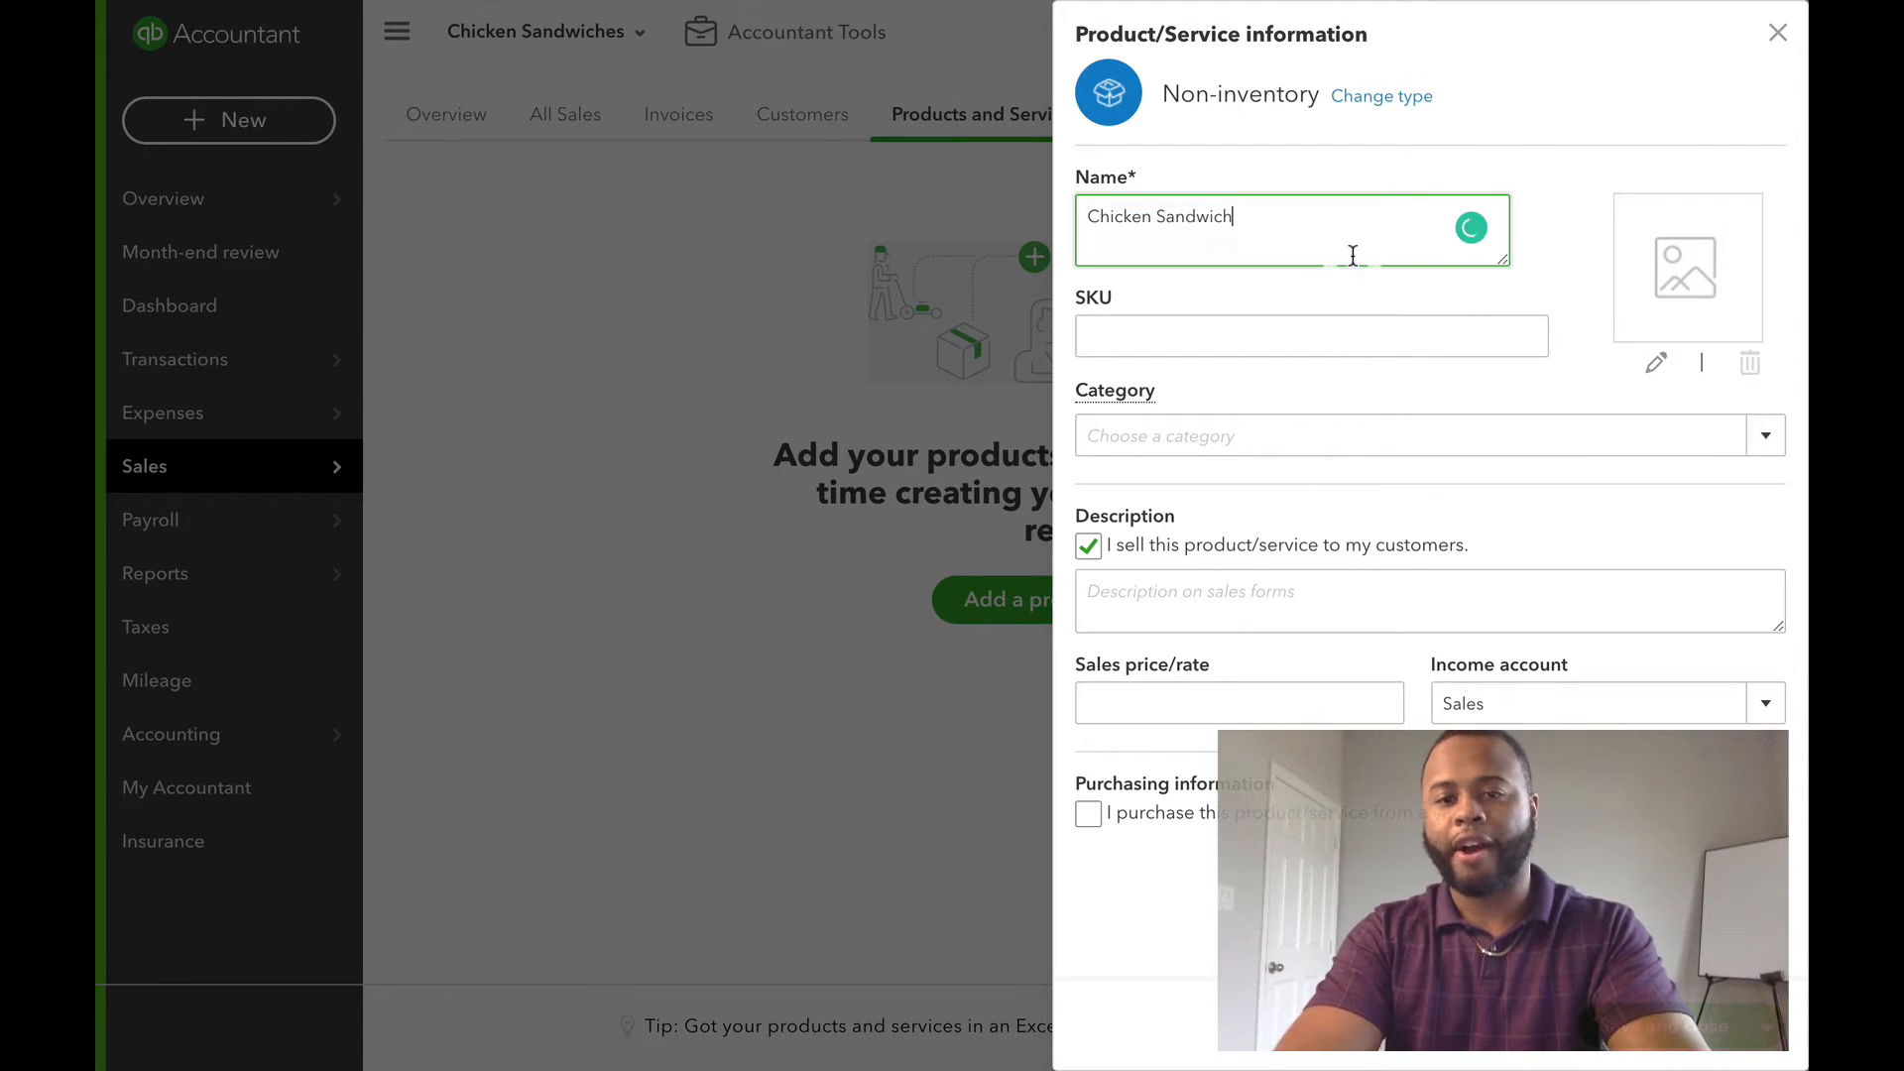
pyautogui.hotkey('ctrl', 'a')
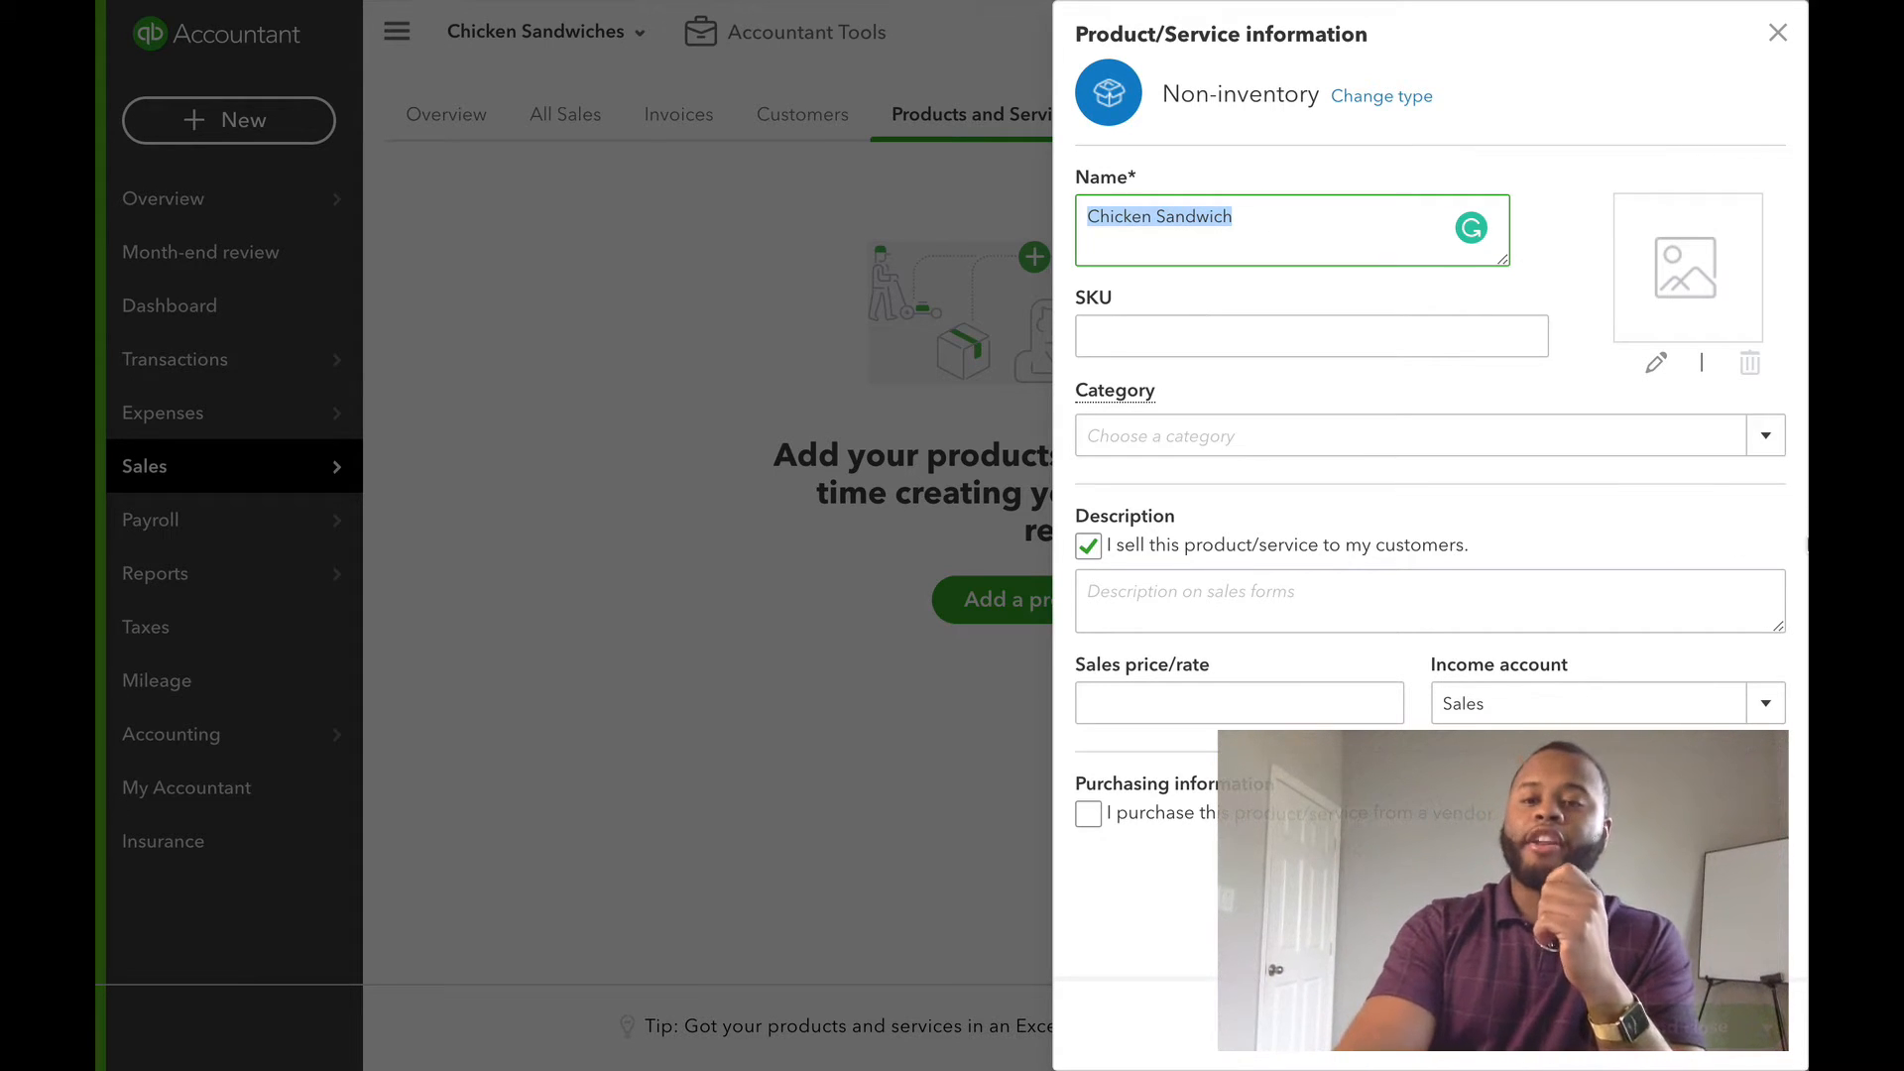
# - Create a new category called "Sandwiches" and assign it to the item
pyautogui.click(1764, 436)
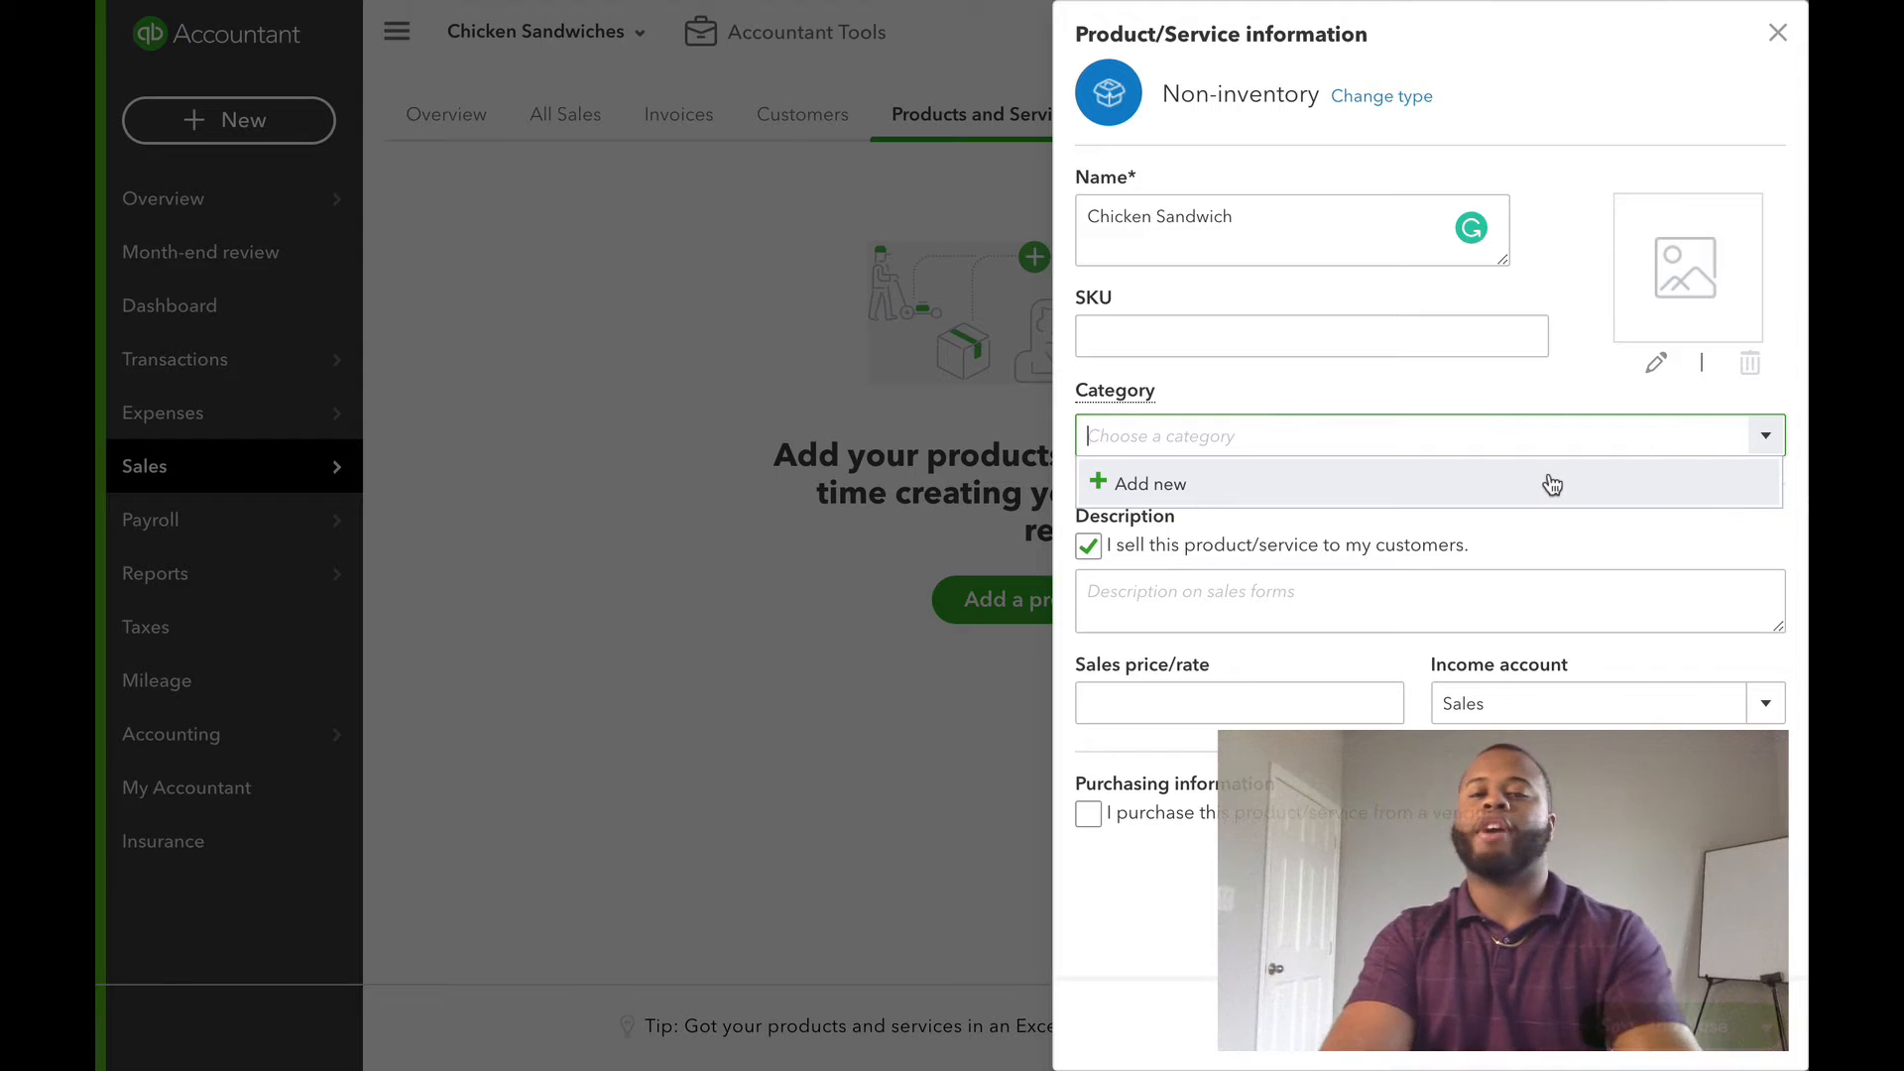
pyautogui.write('Sand')
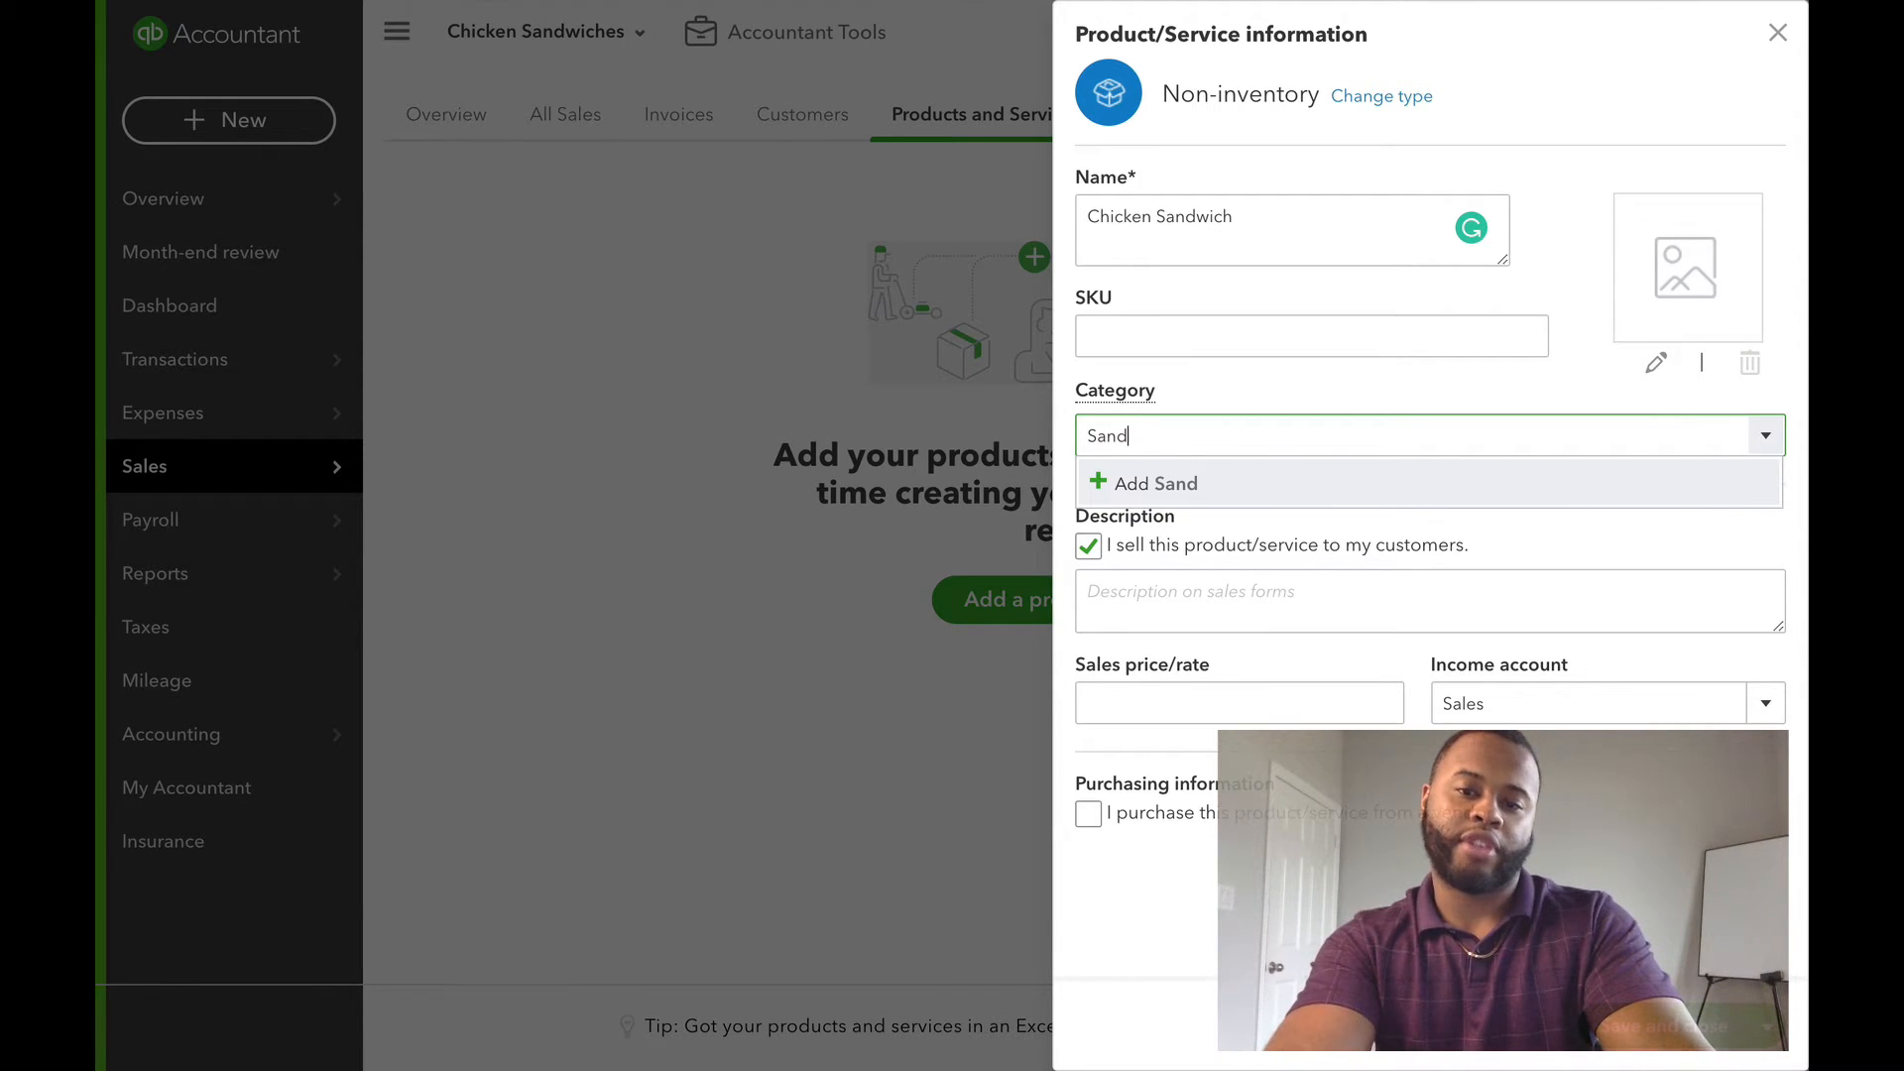
pyautogui.write('wiches')
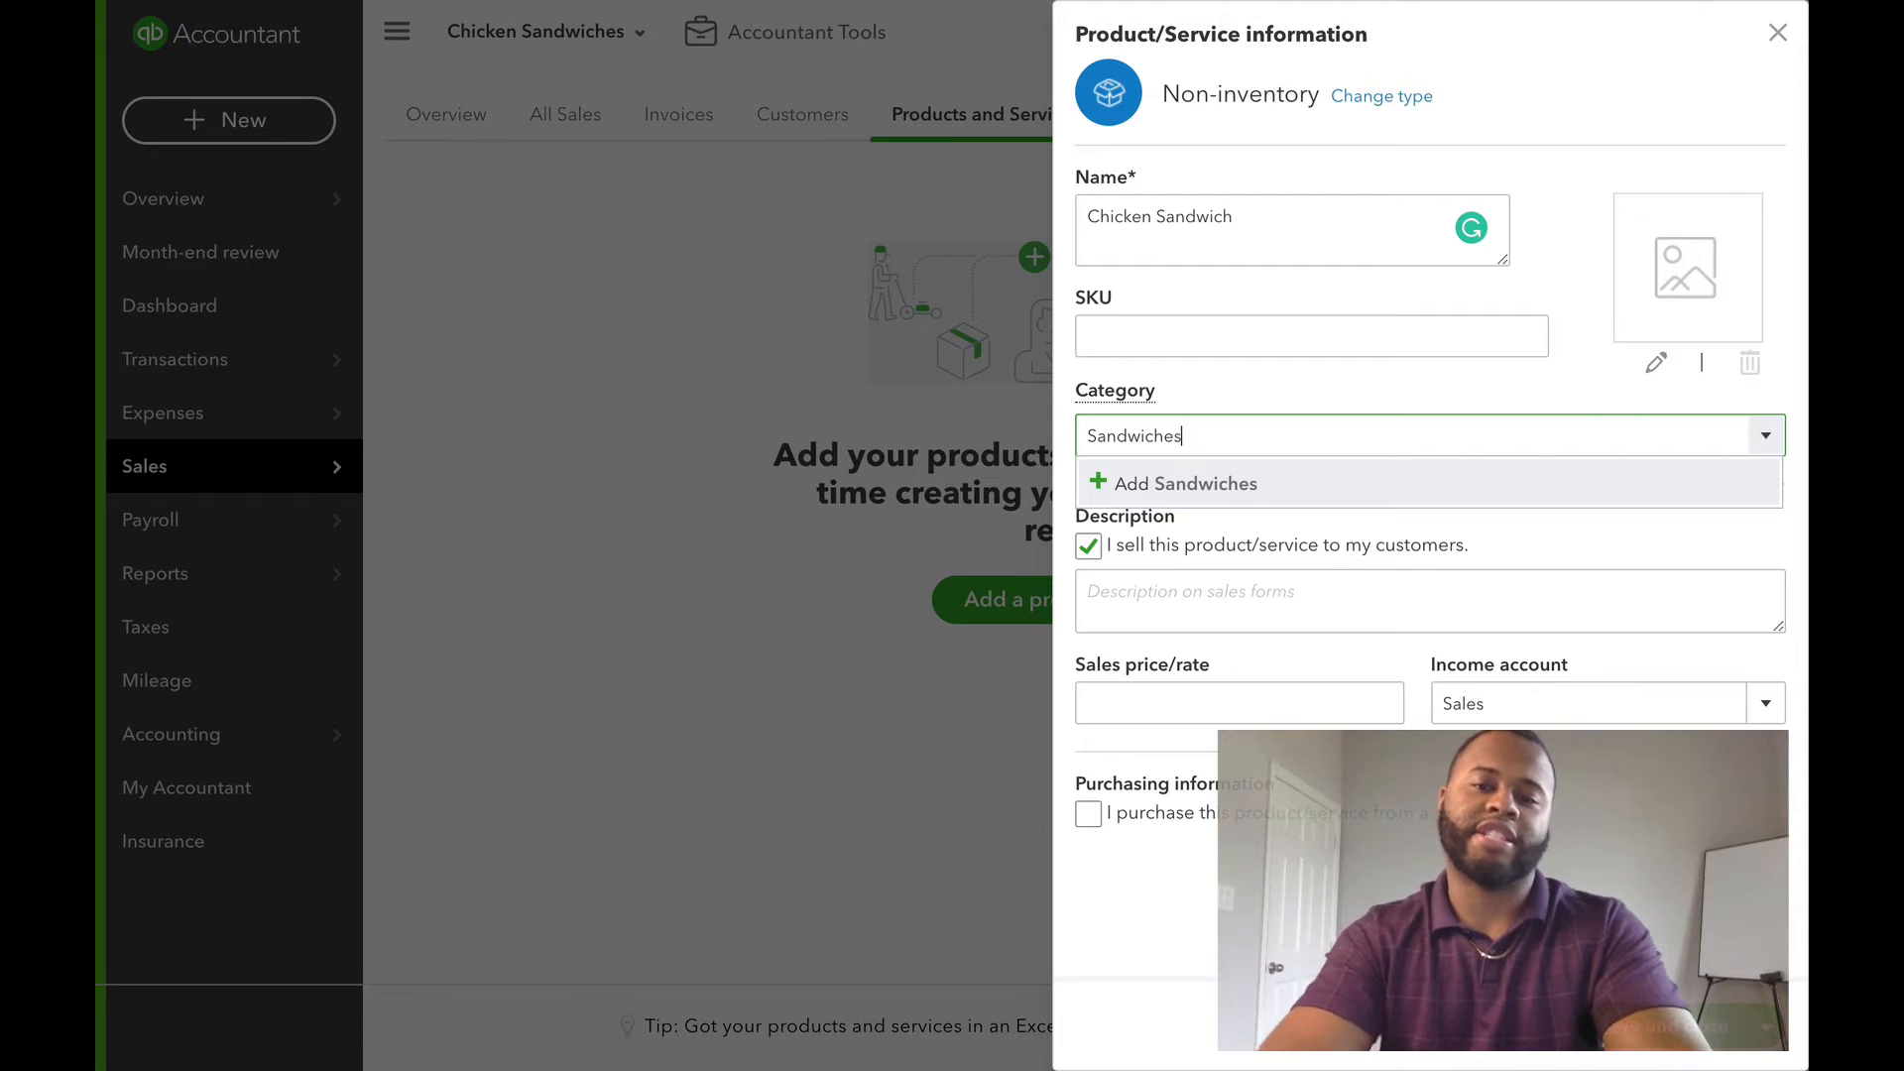
pyautogui.click(1423, 488)
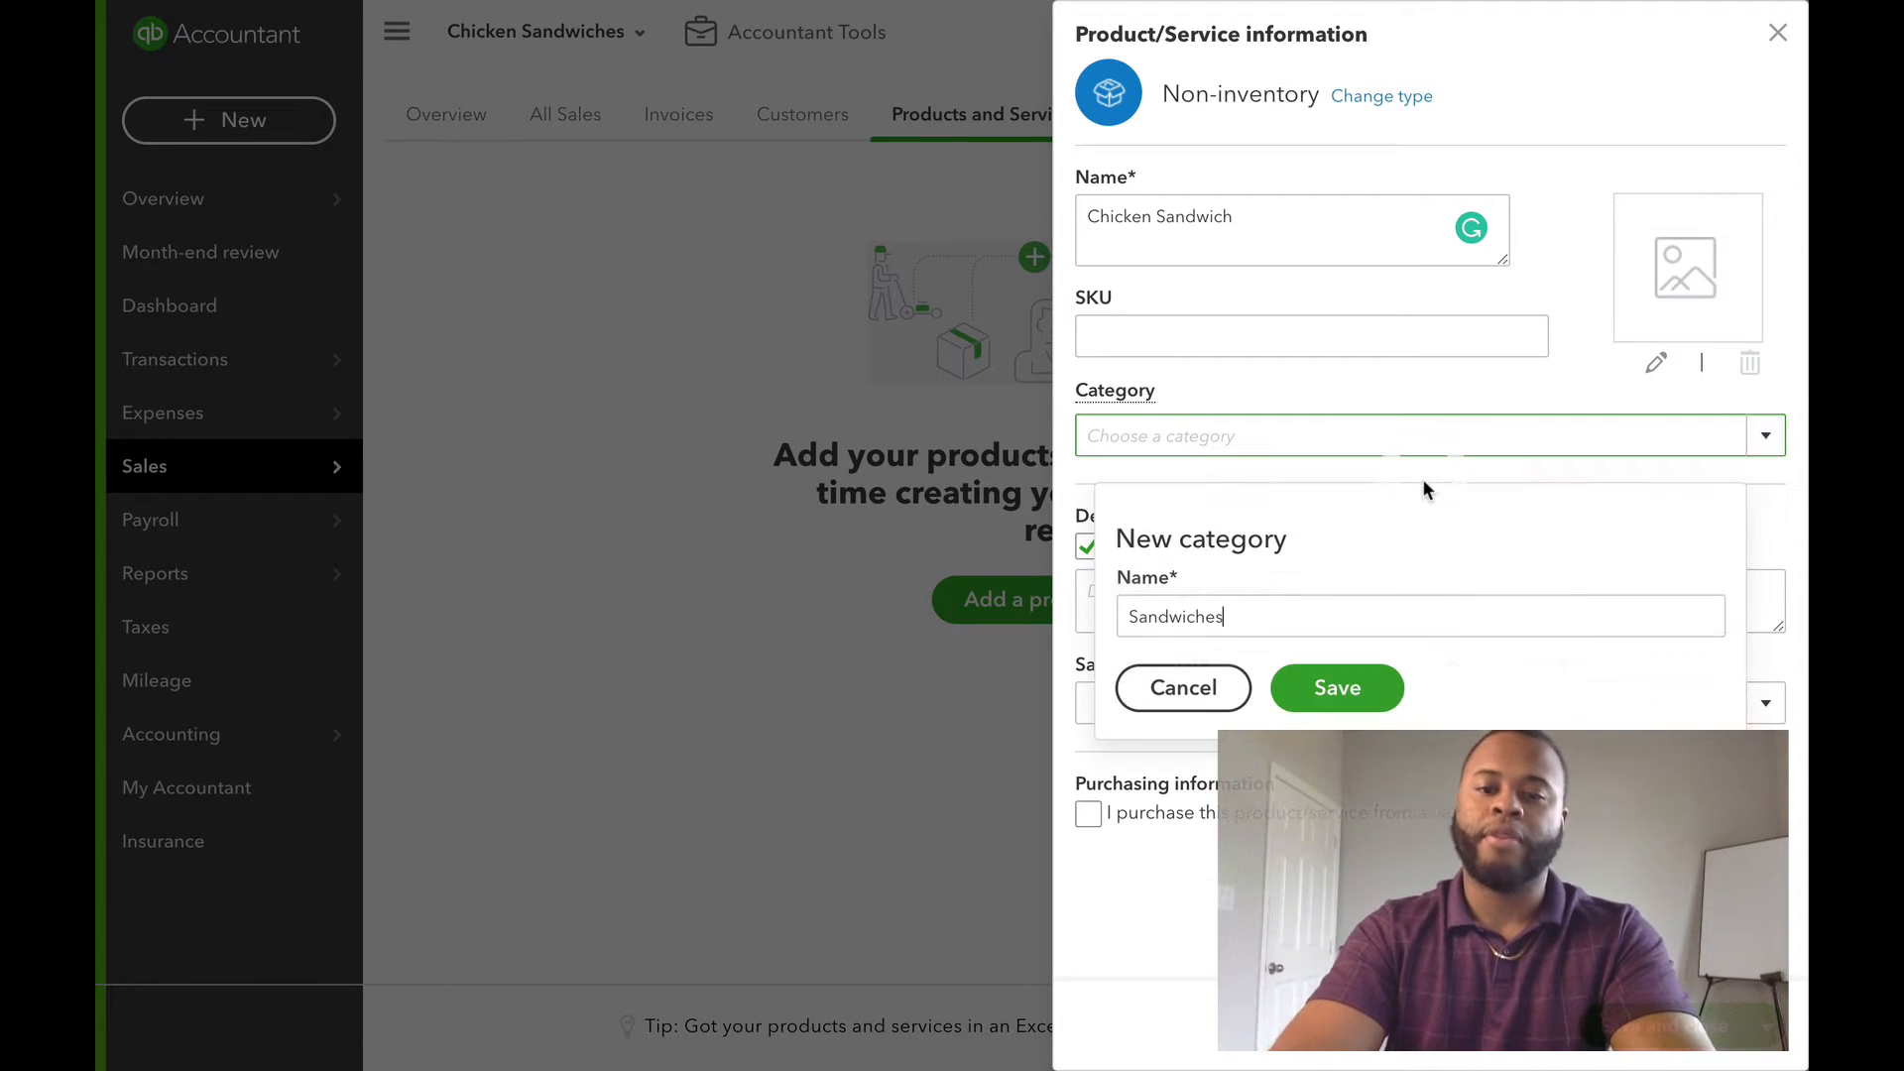
pyautogui.click(1374, 701)
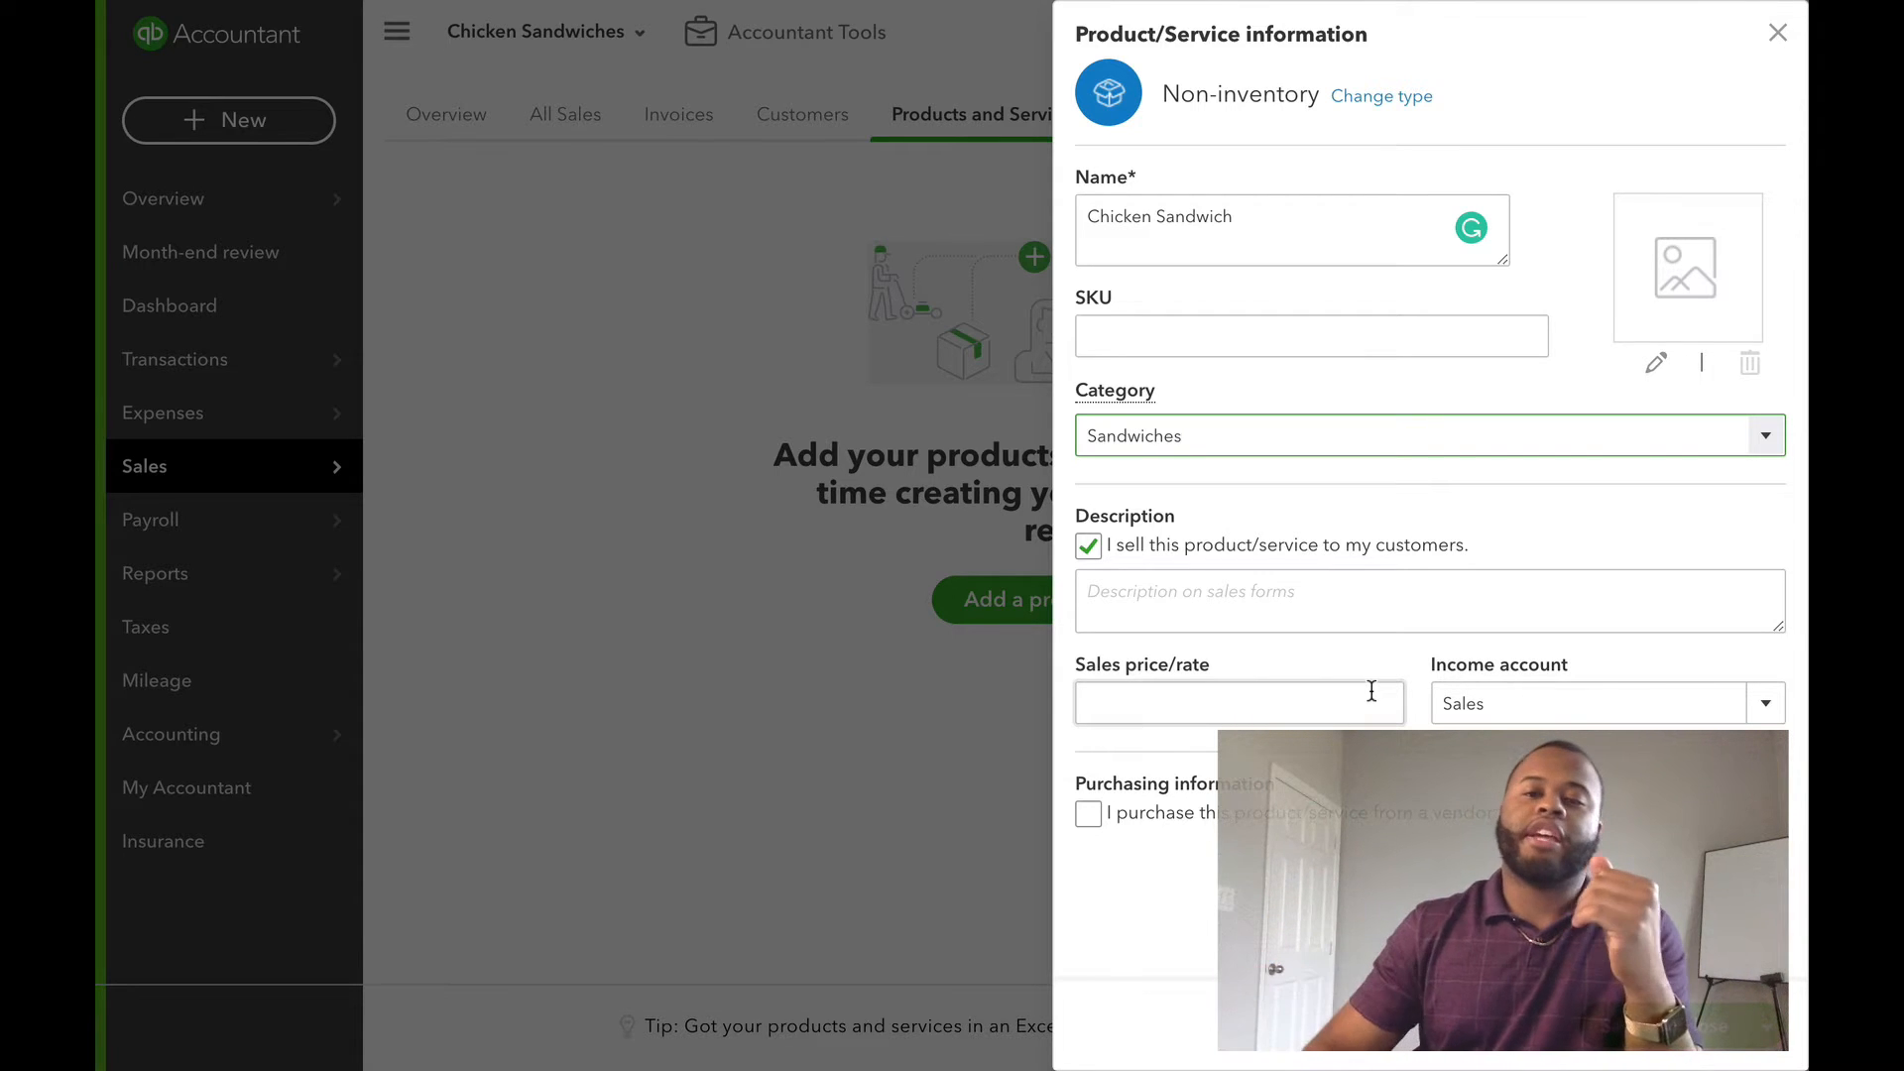
# - Copy the item name "Chicken Sandwich" into the description used on sales forms
pyautogui.click(1373, 343)
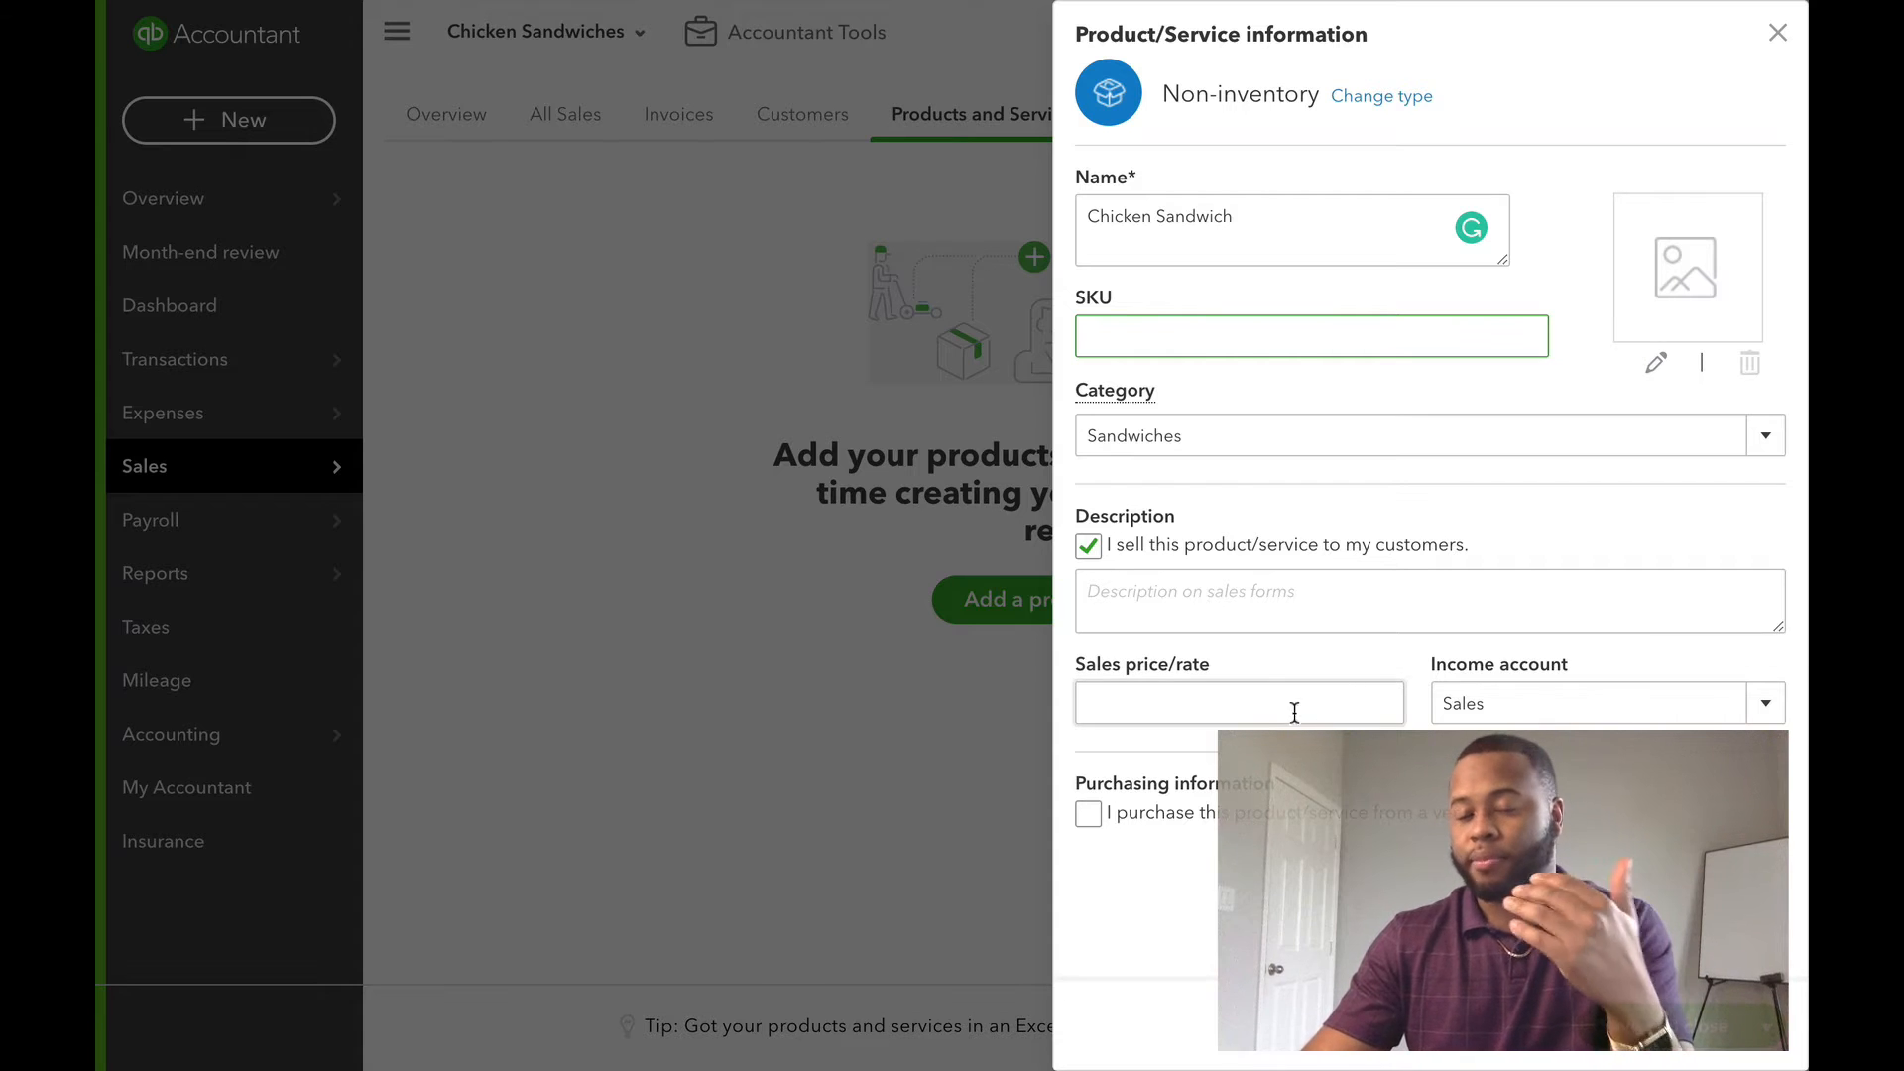
pyautogui.click(1235, 217)
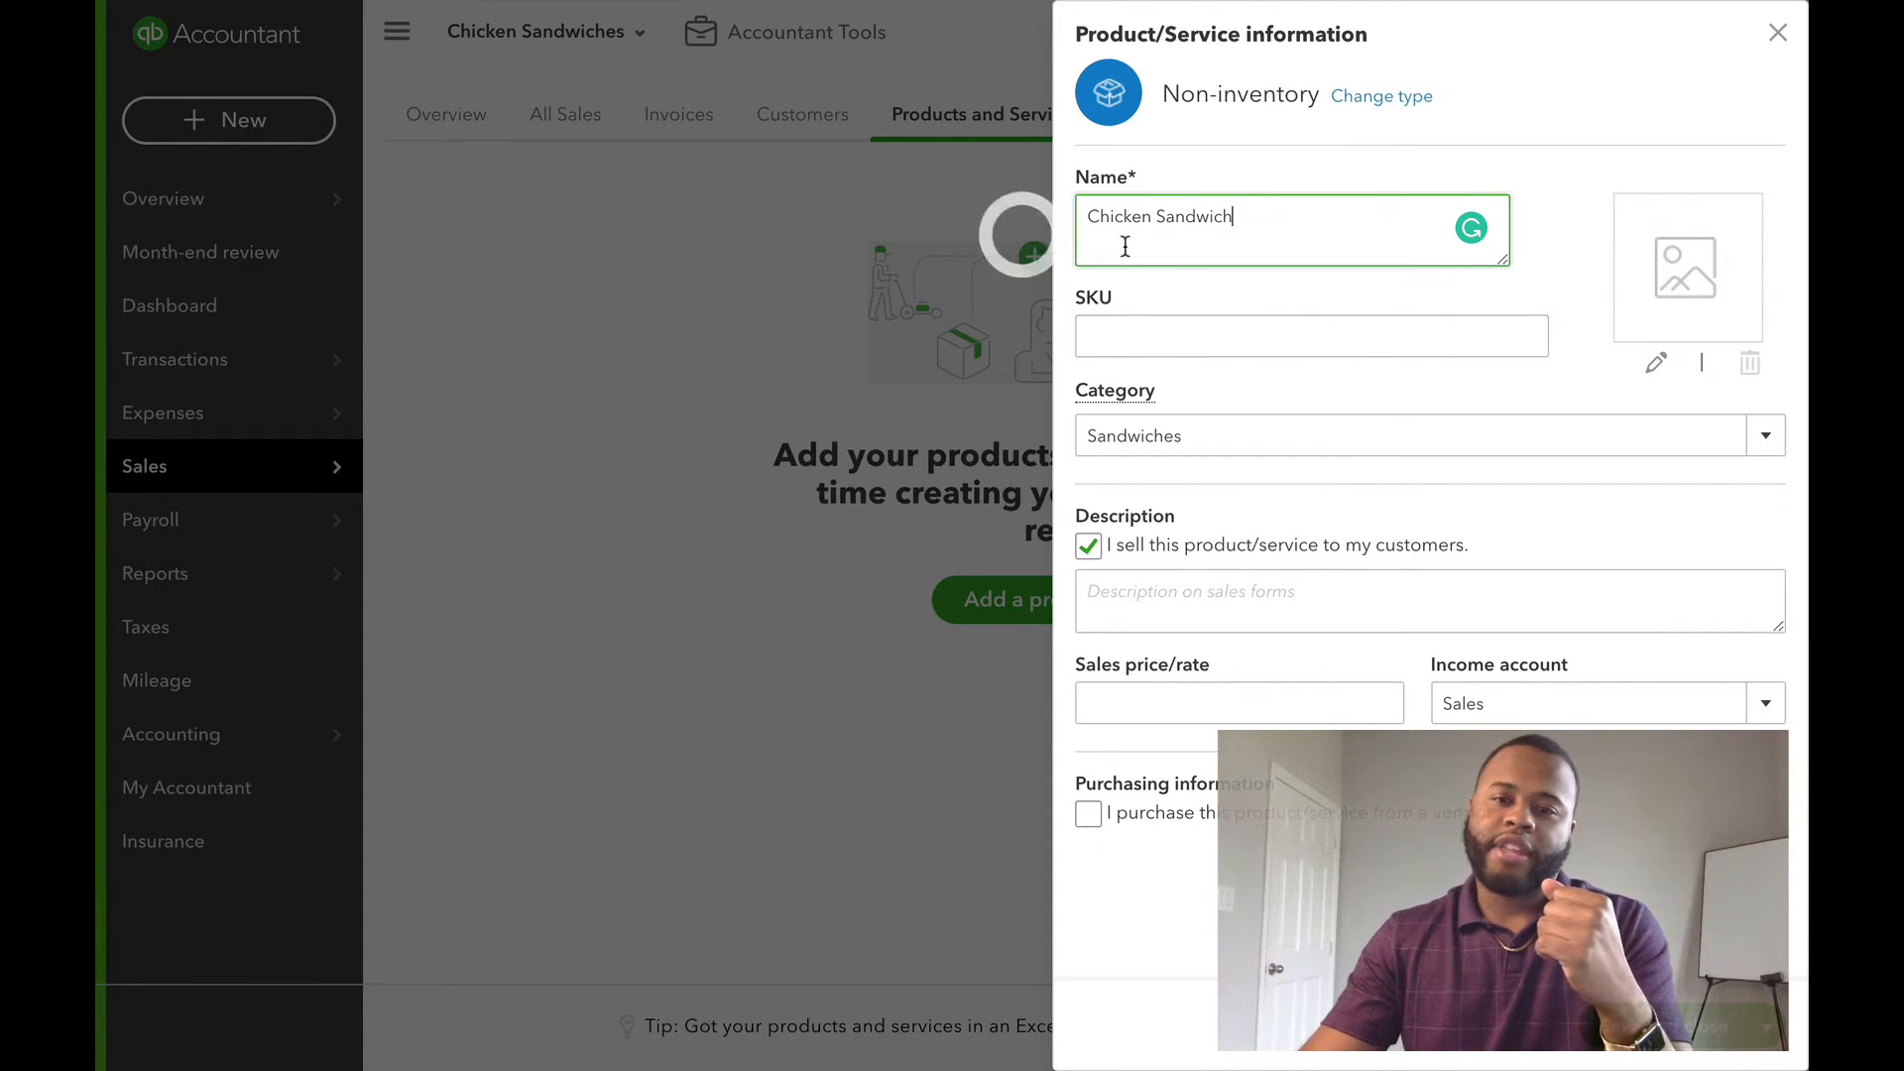
pyautogui.click(1157, 591)
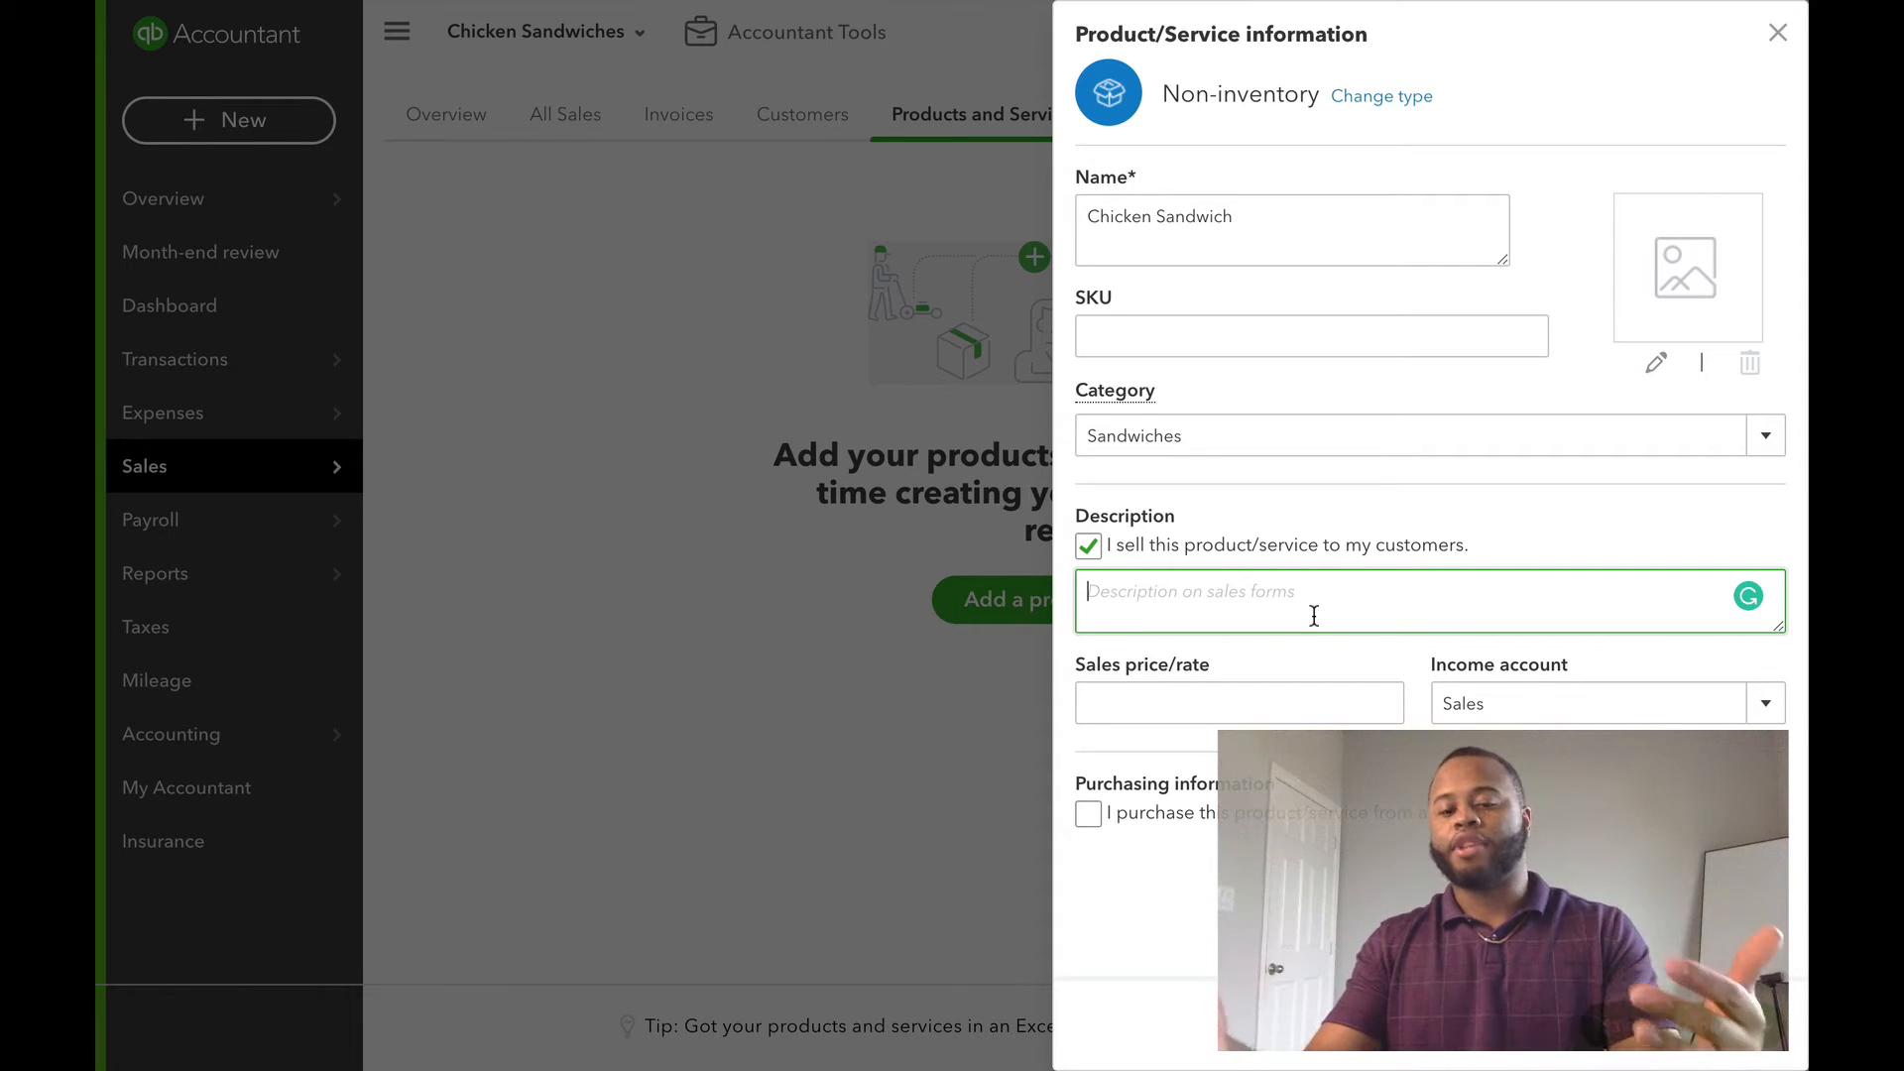
pyautogui.moveTo(1273, 226); pyautogui.dragTo(1116, 218)
pyautogui.click(1216, 229)
pyautogui.moveTo(1232, 220); pyautogui.dragTo(1083, 218)
pyautogui.hotkey('ctrl', 'c')
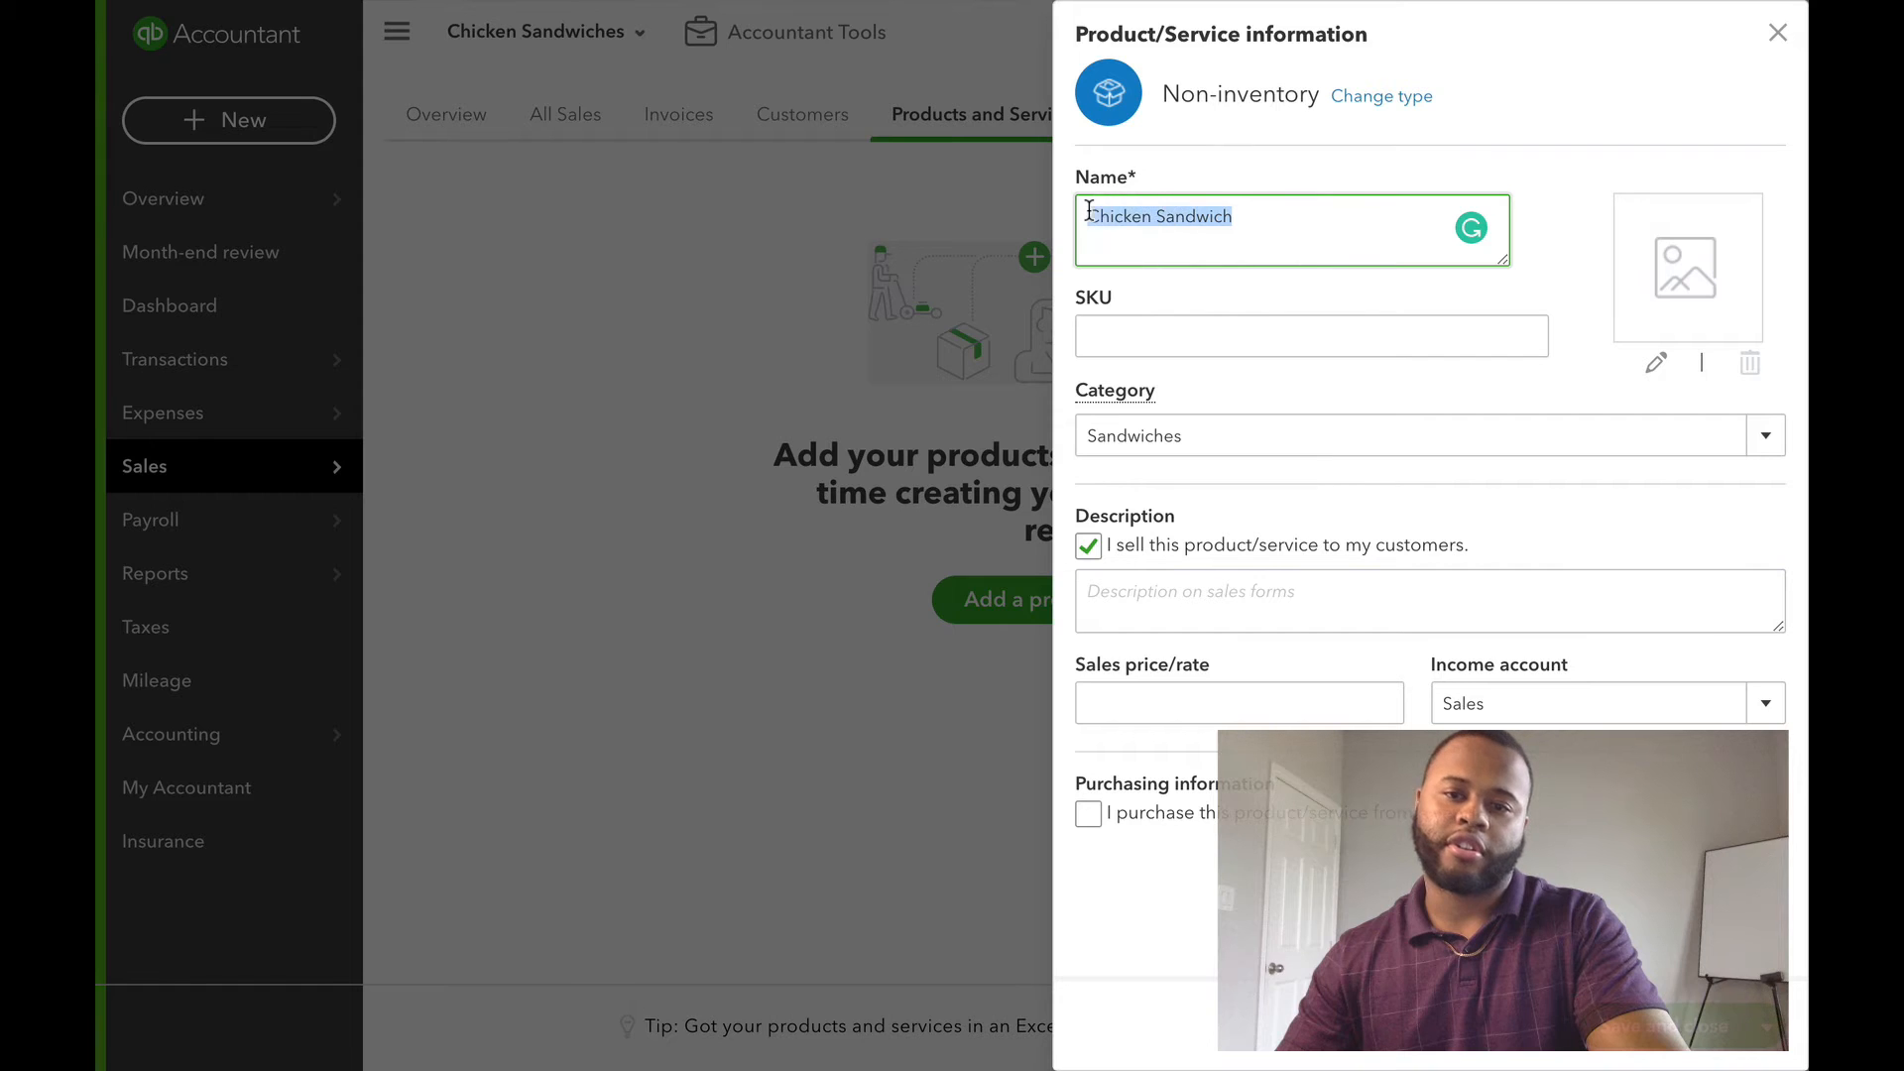
pyautogui.click(1246, 596)
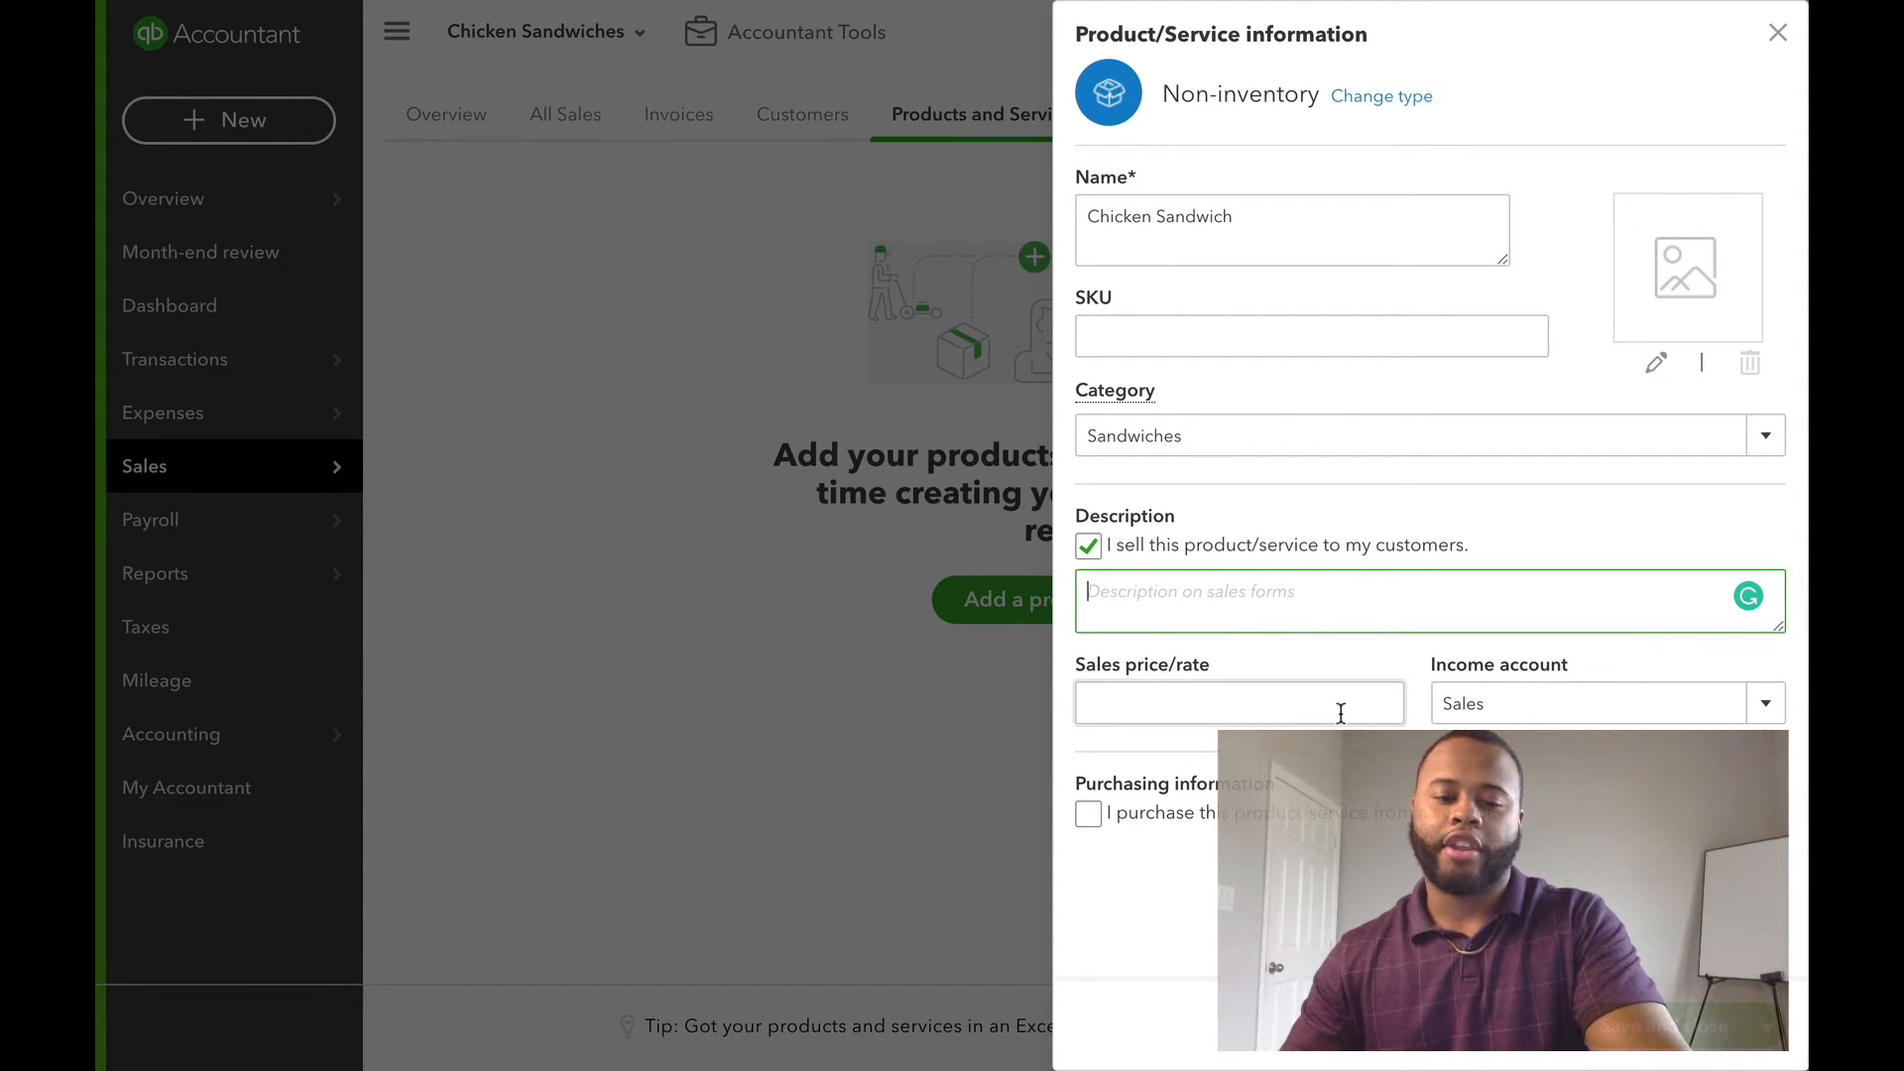
pyautogui.hotkey('ctrl', 'v')
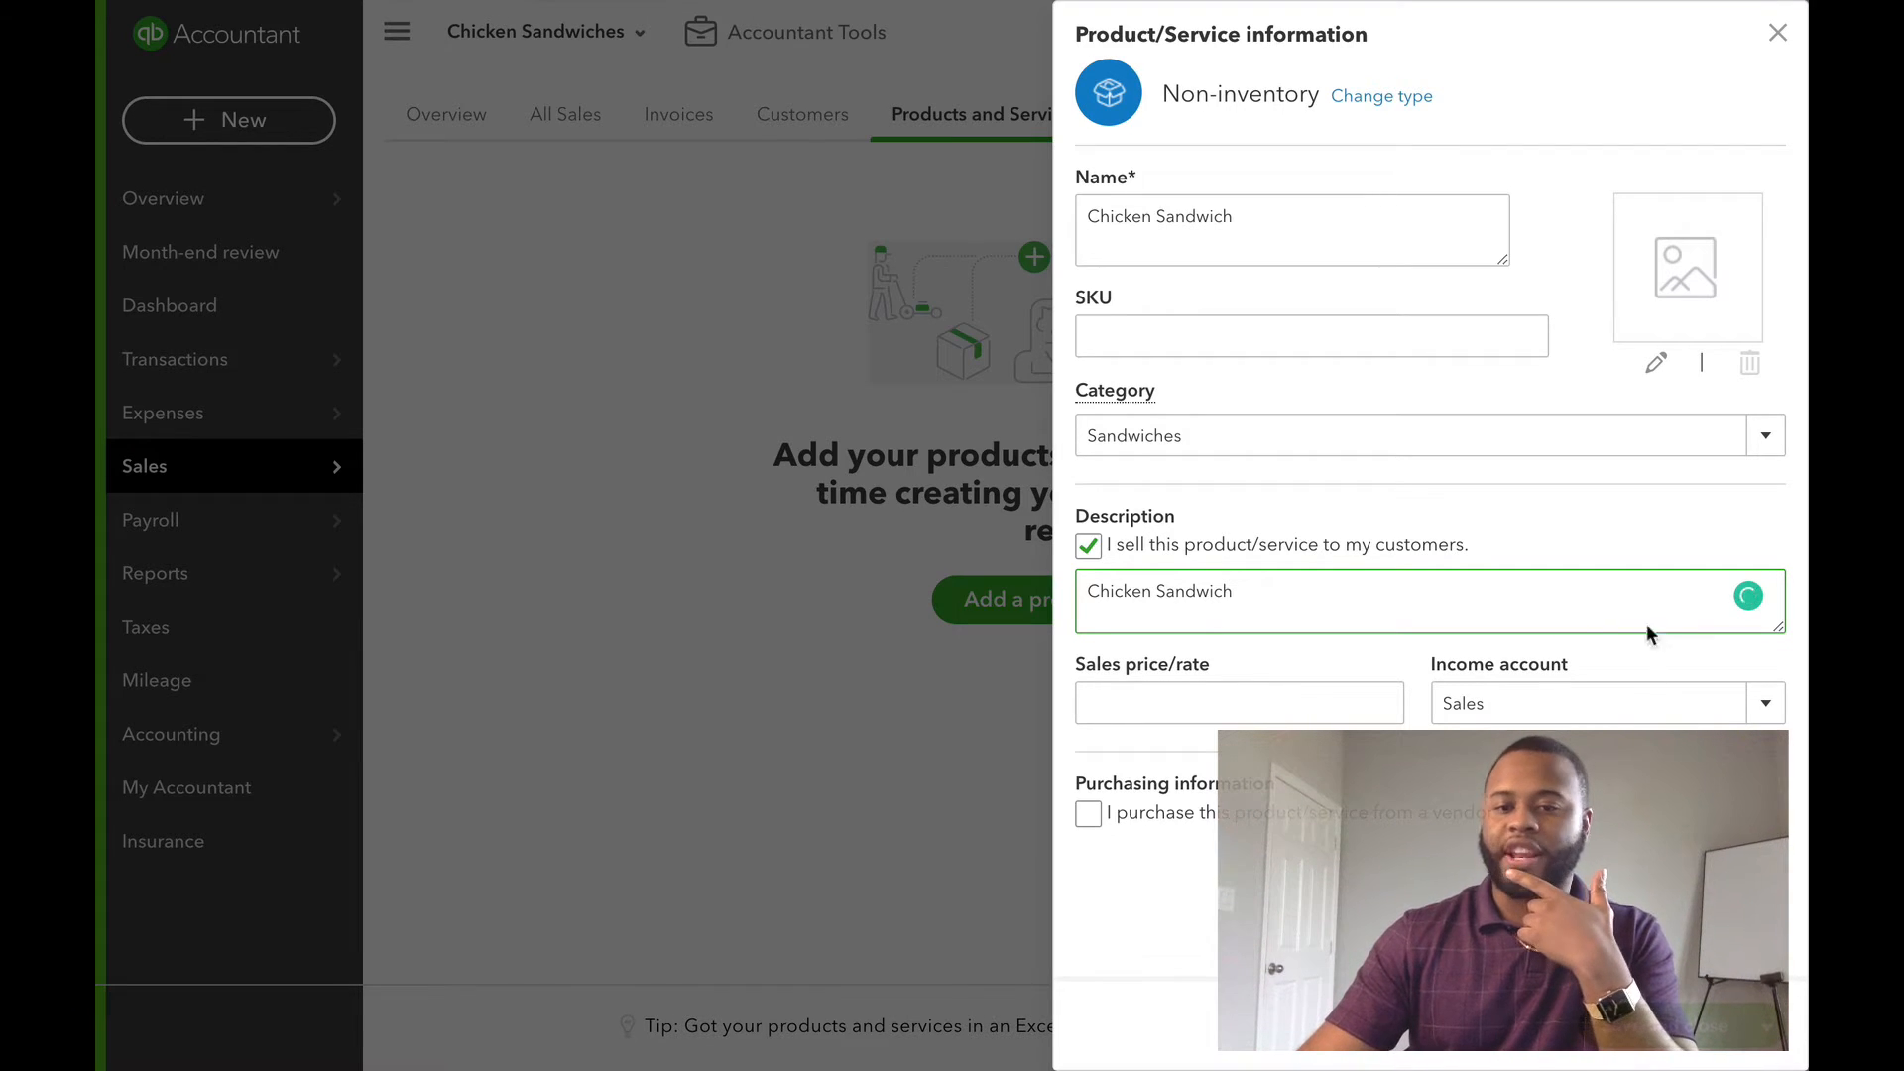
# - Set the item's sales price to 5 and save the product
pyautogui.click(1256, 718)
pyautogui.click(1256, 718)
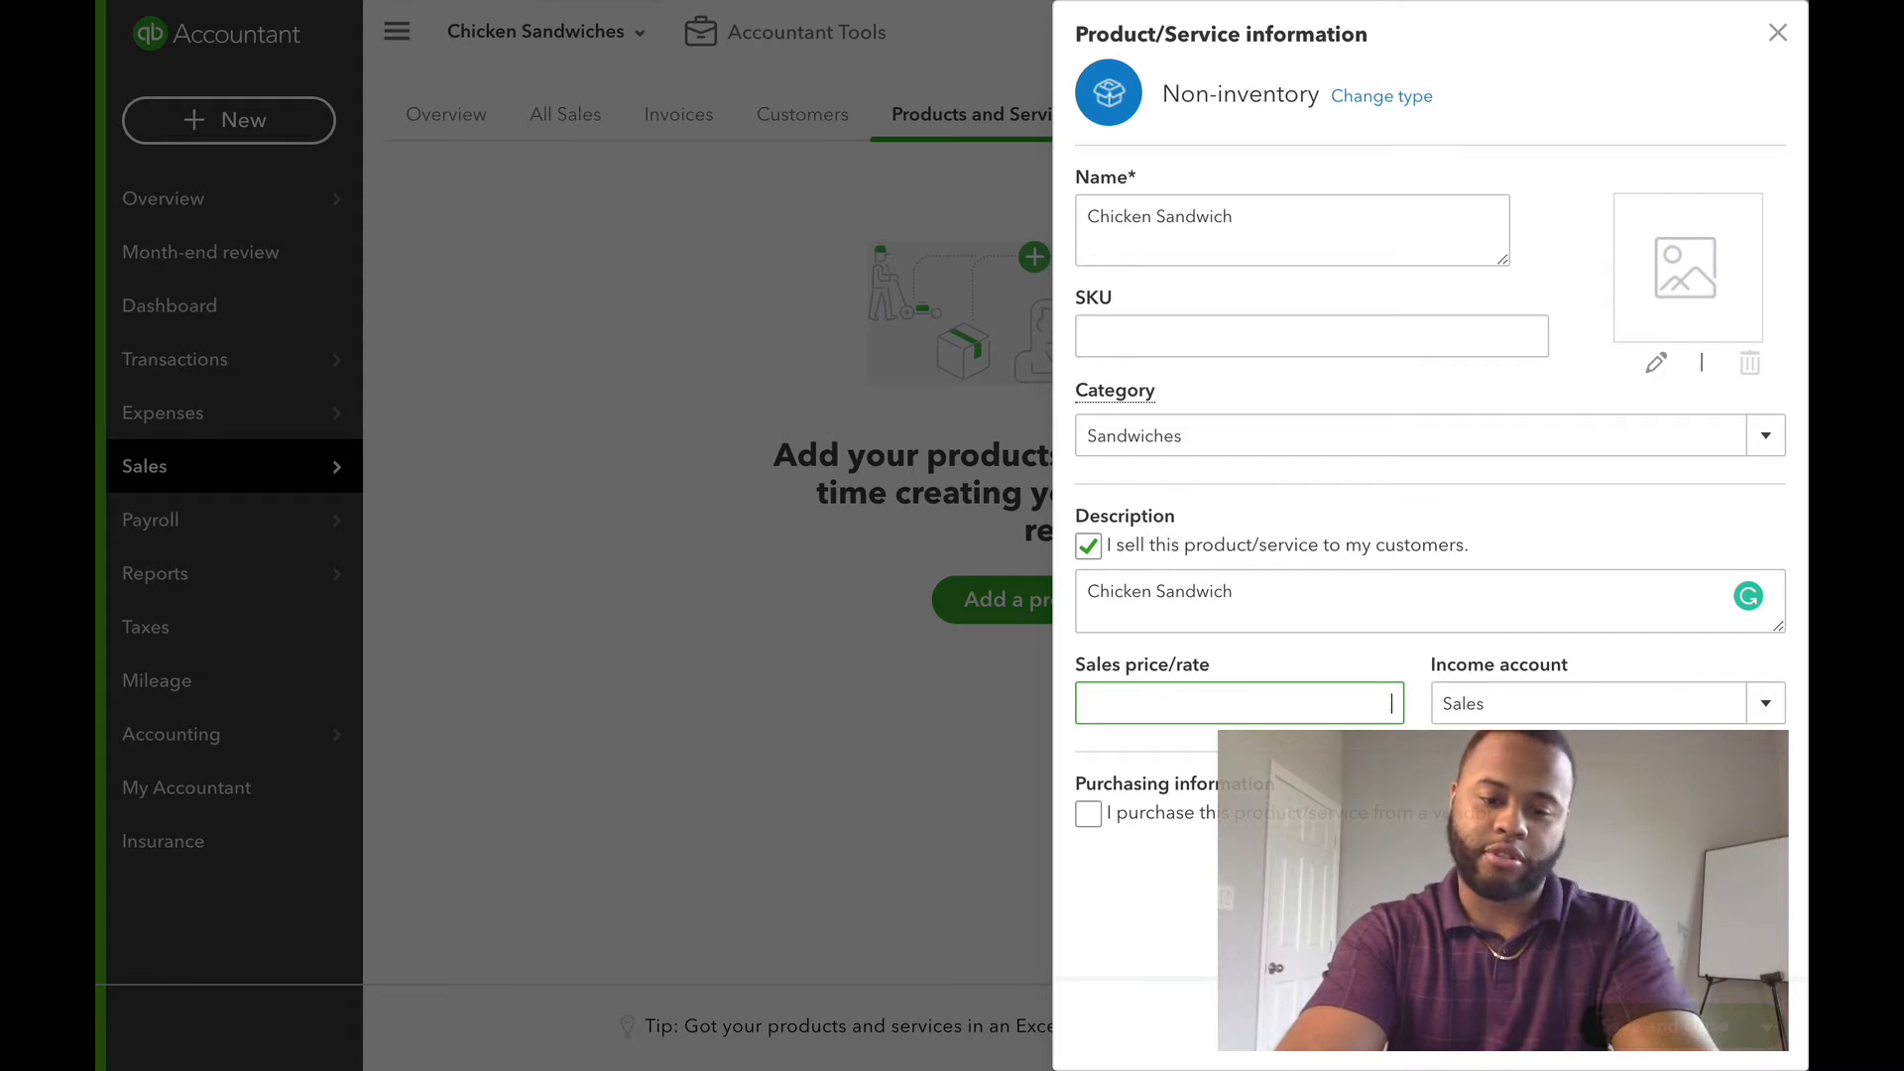
pyautogui.write('5')
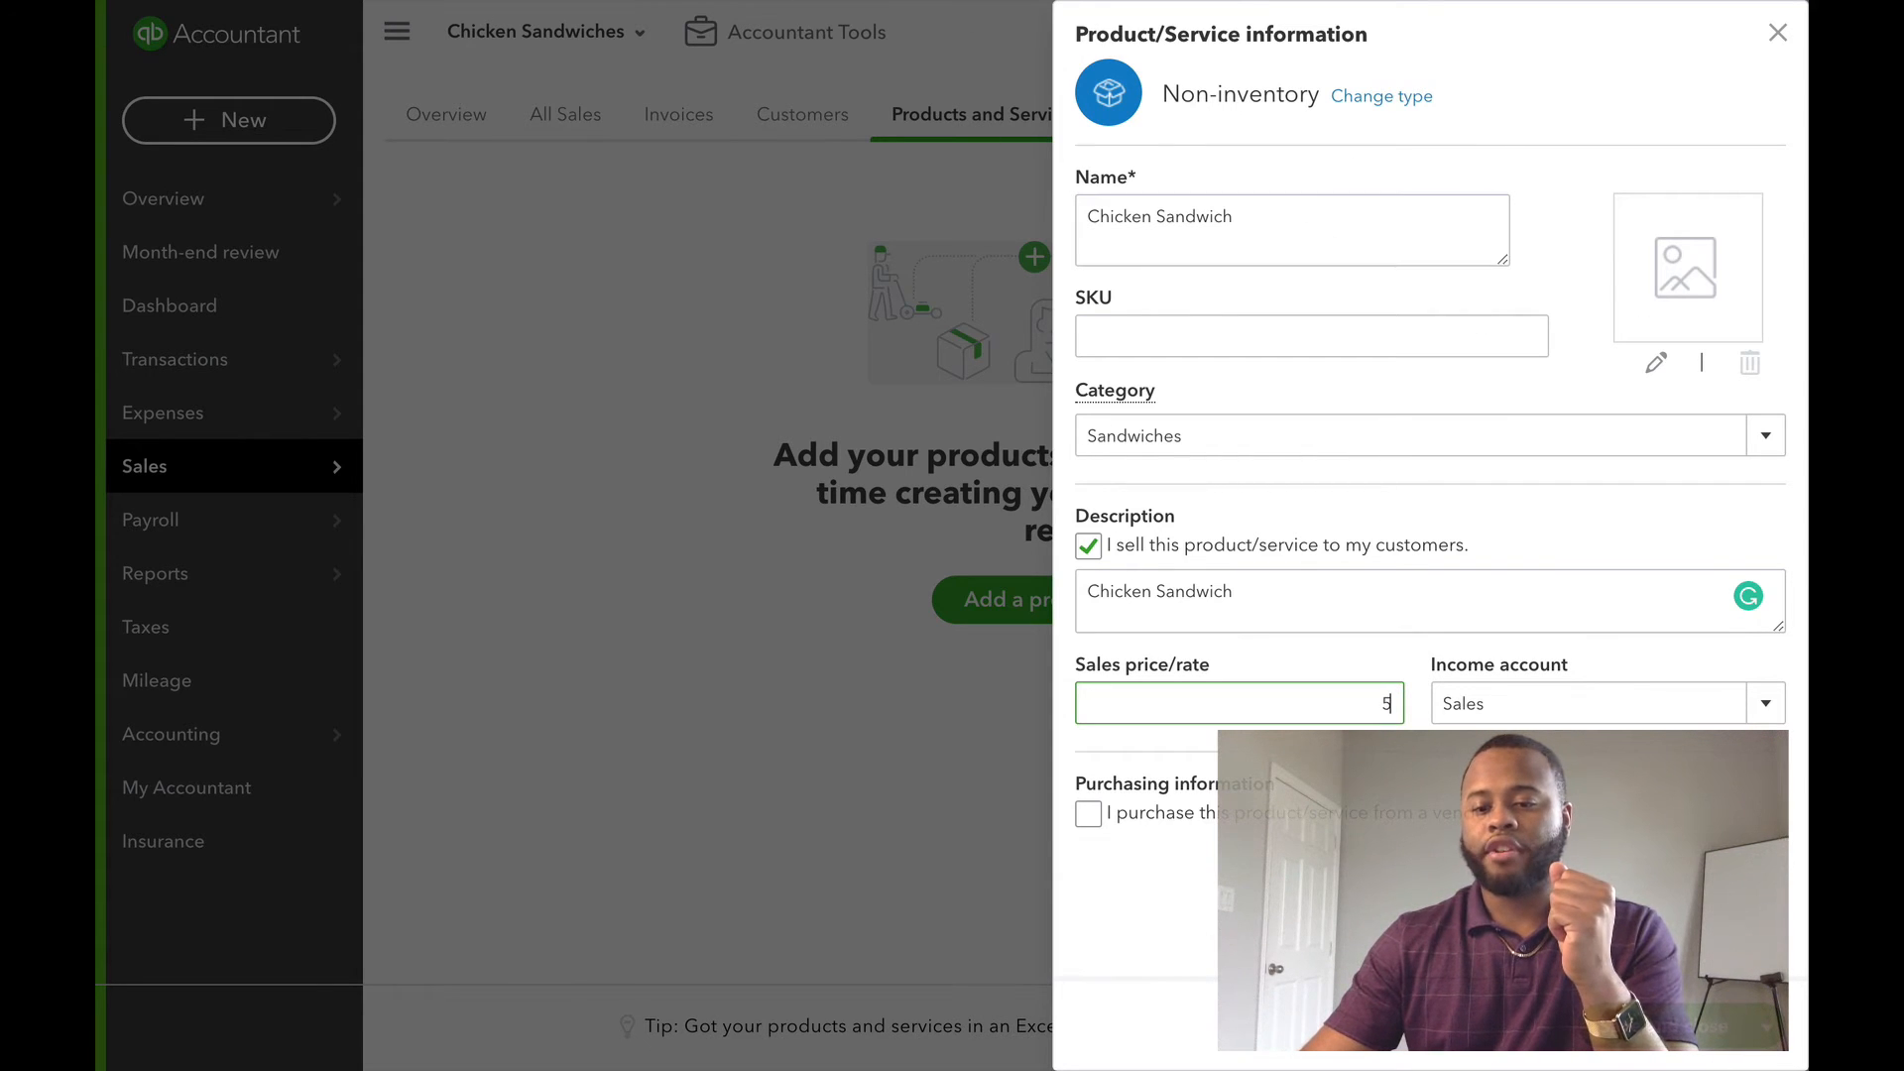
pyautogui.click(1676, 1027)
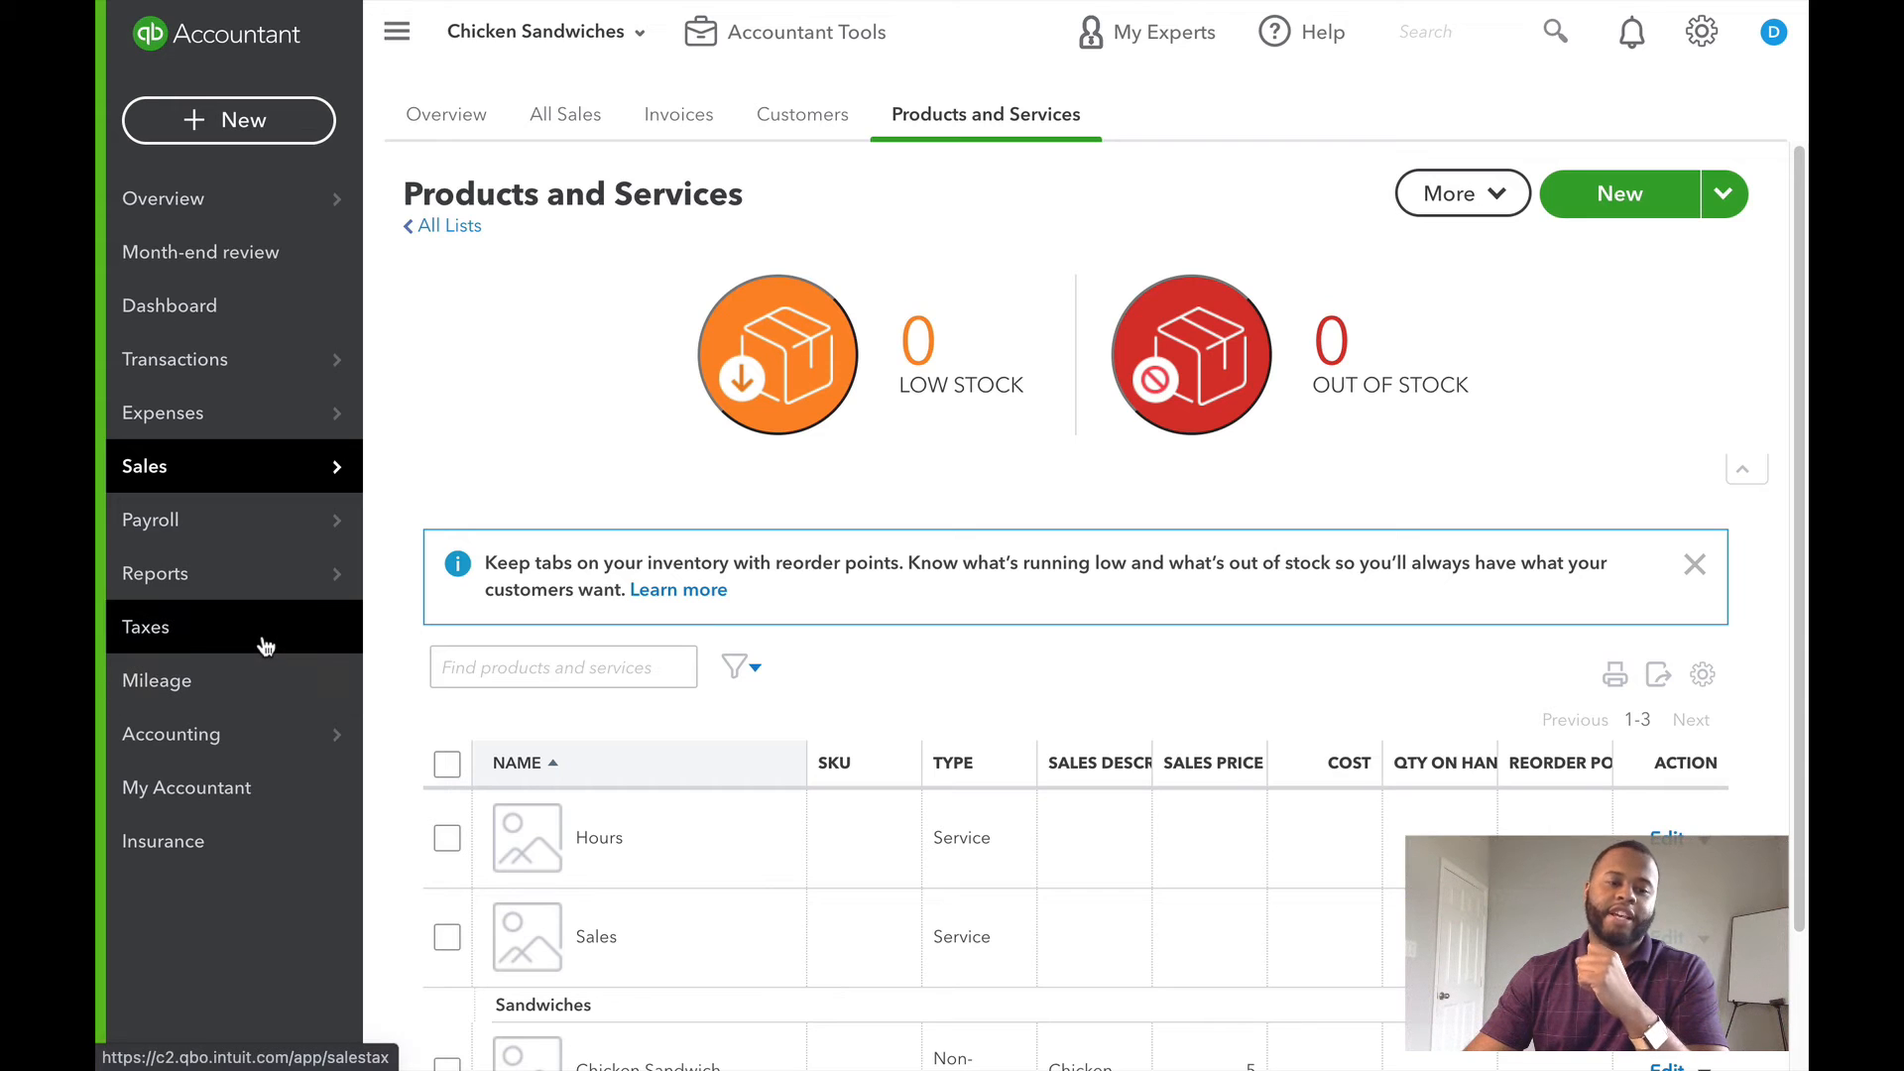
# - Start the sales tax setup and replace the prefilled street address with the business's street address
pyautogui.click(263, 638)
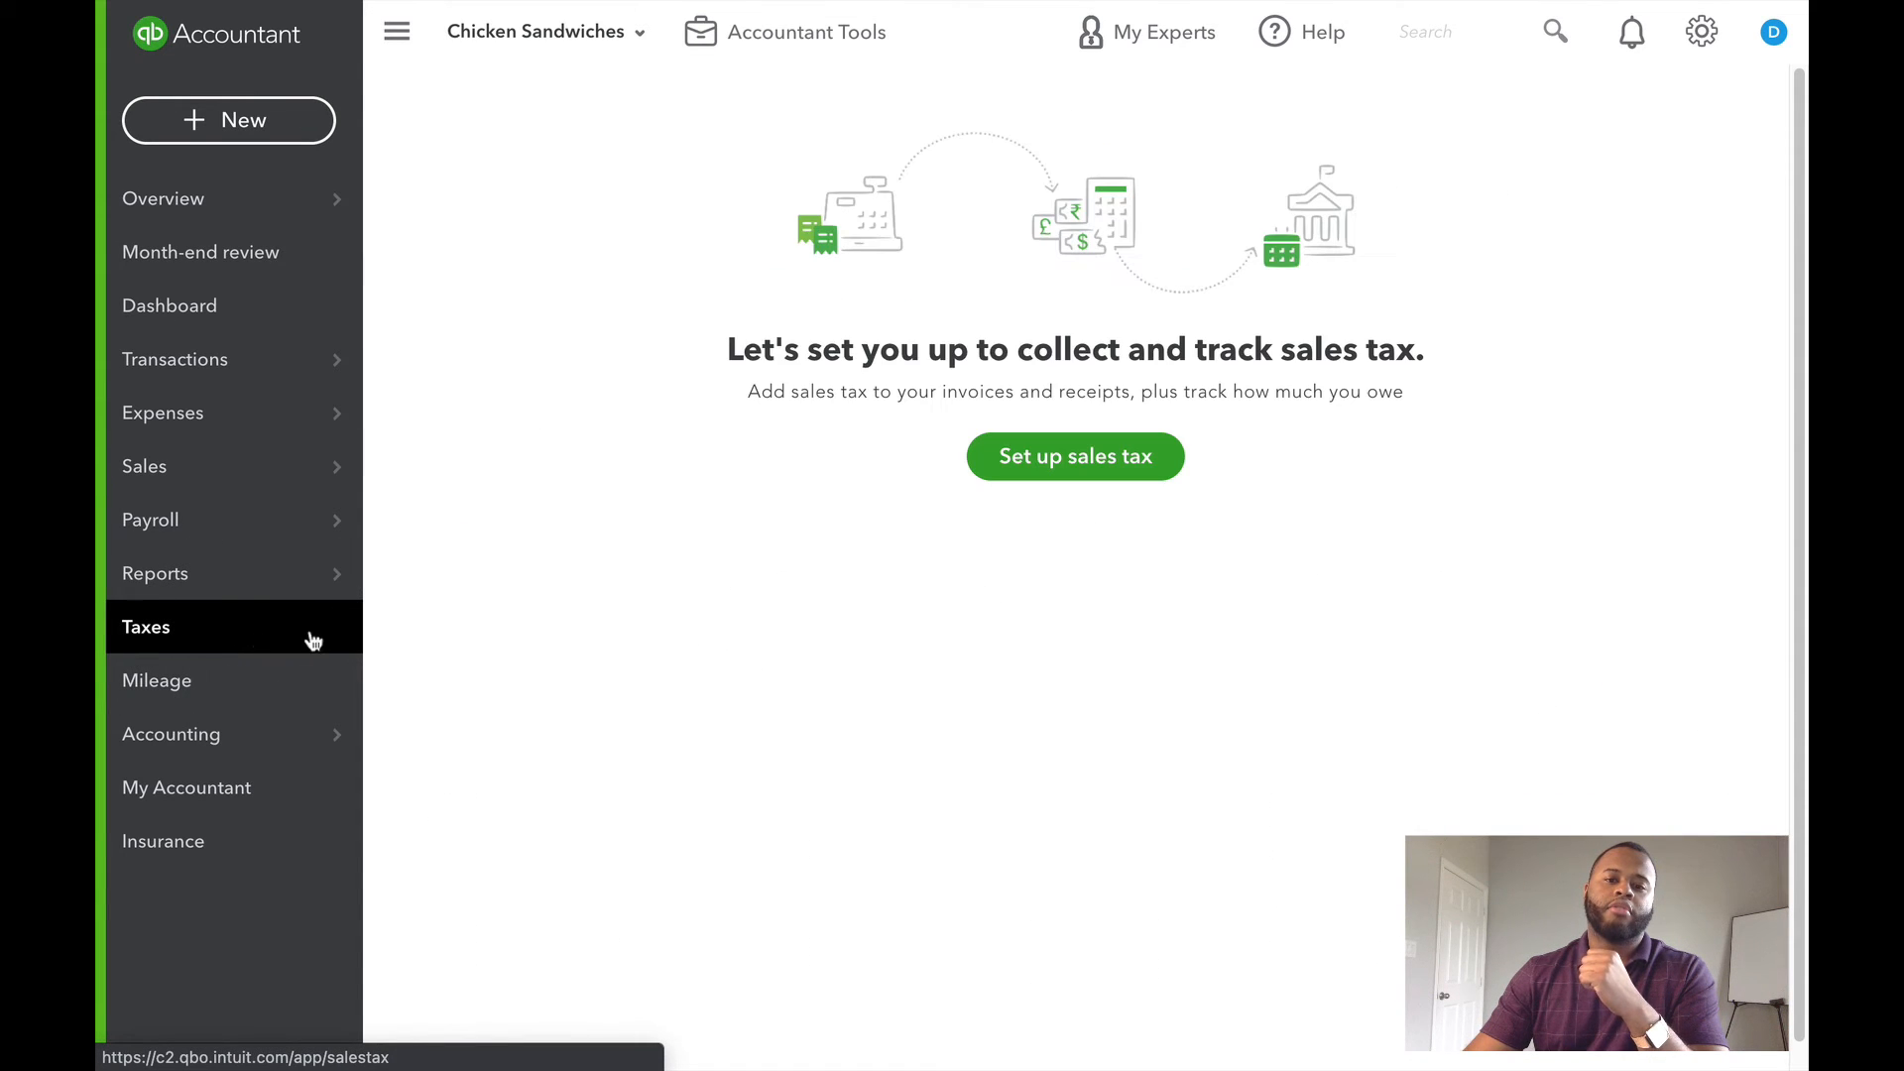
pyautogui.click(1124, 470)
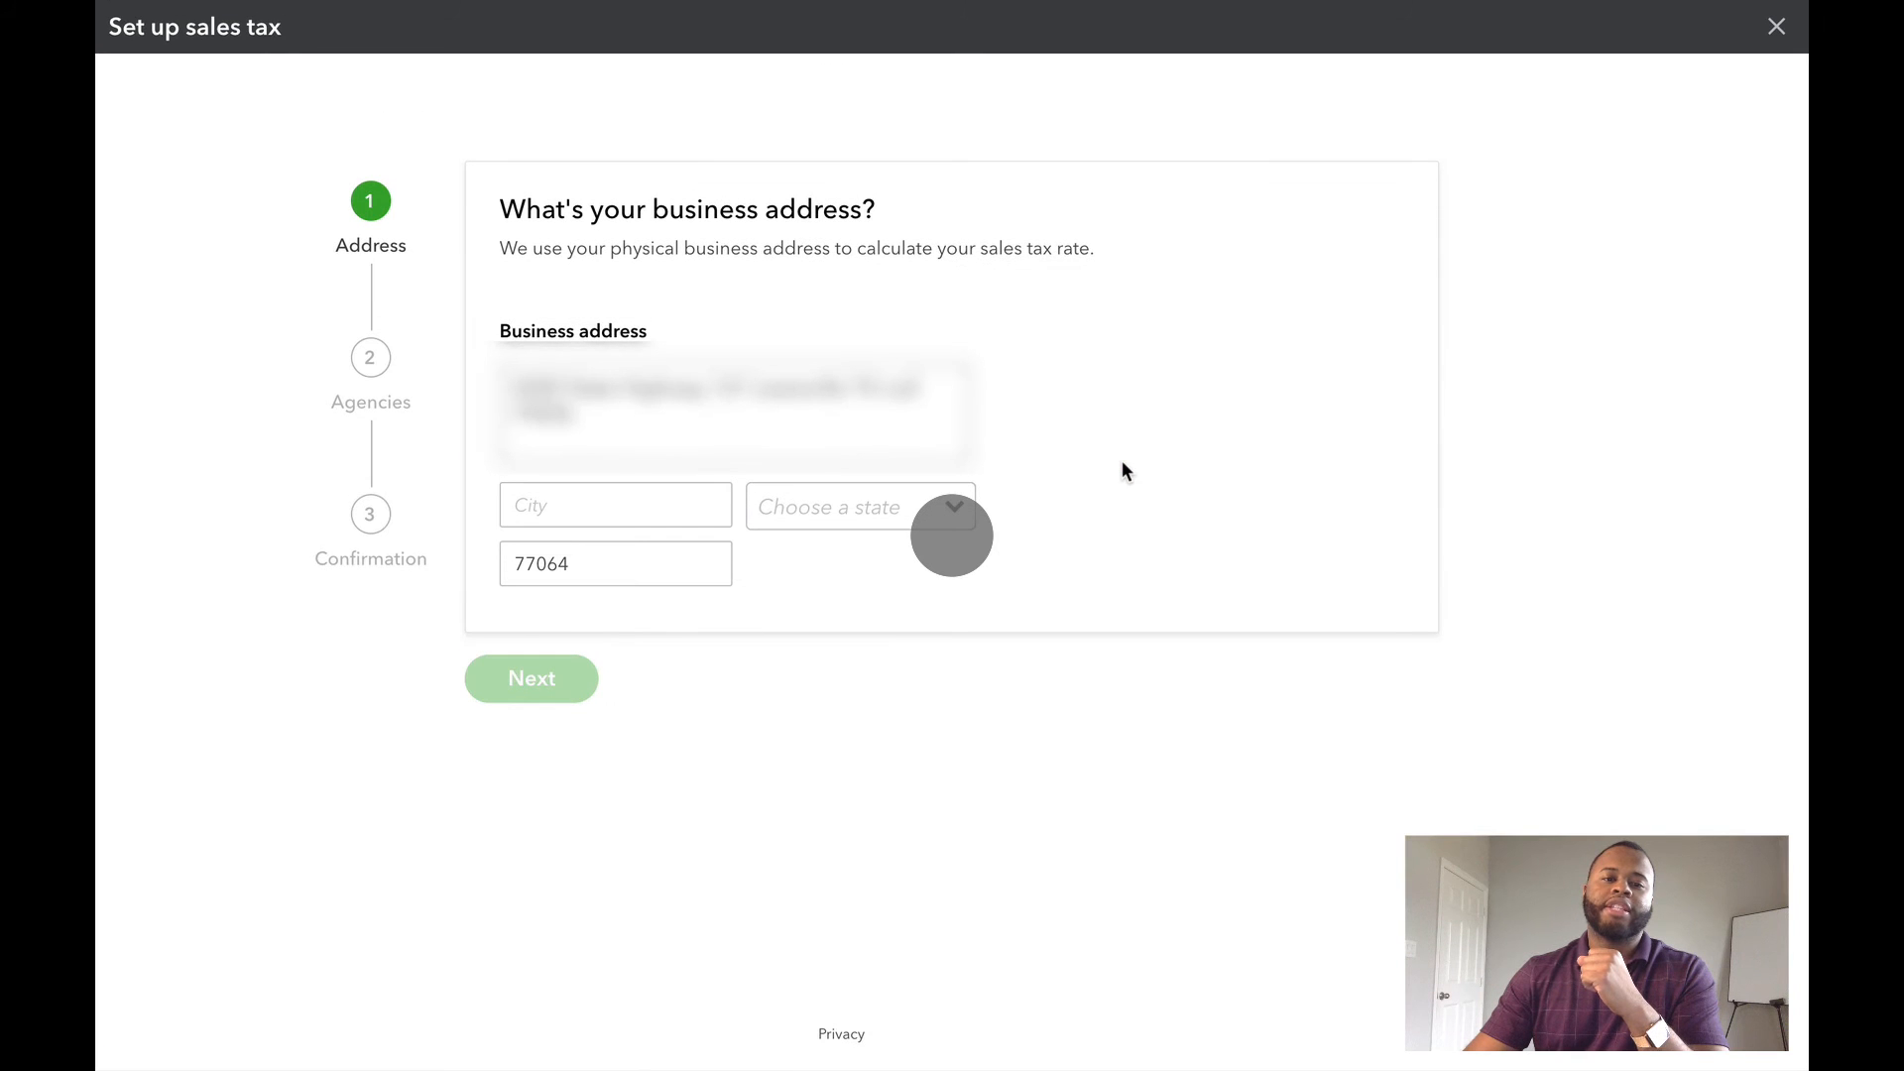
pyautogui.moveTo(681, 420); pyautogui.dragTo(473, 387)
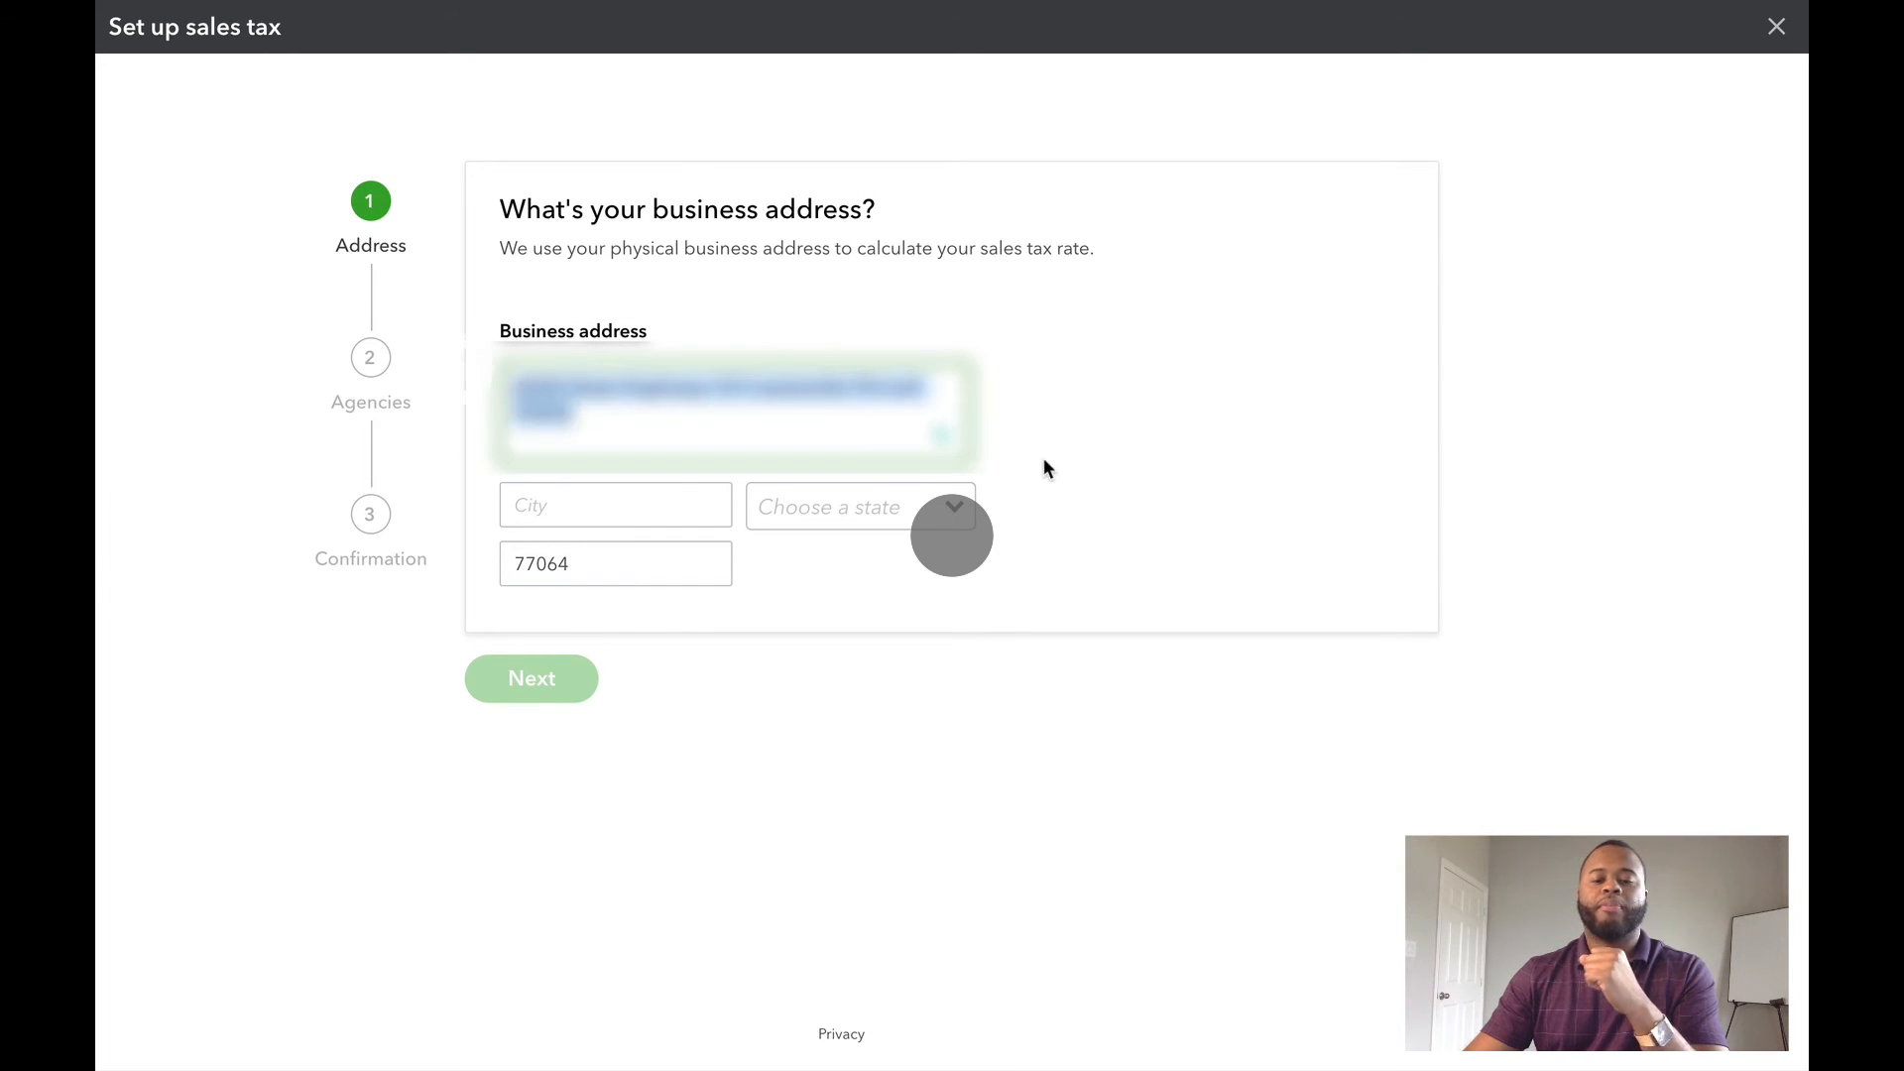
pyautogui.press('BackSpace')
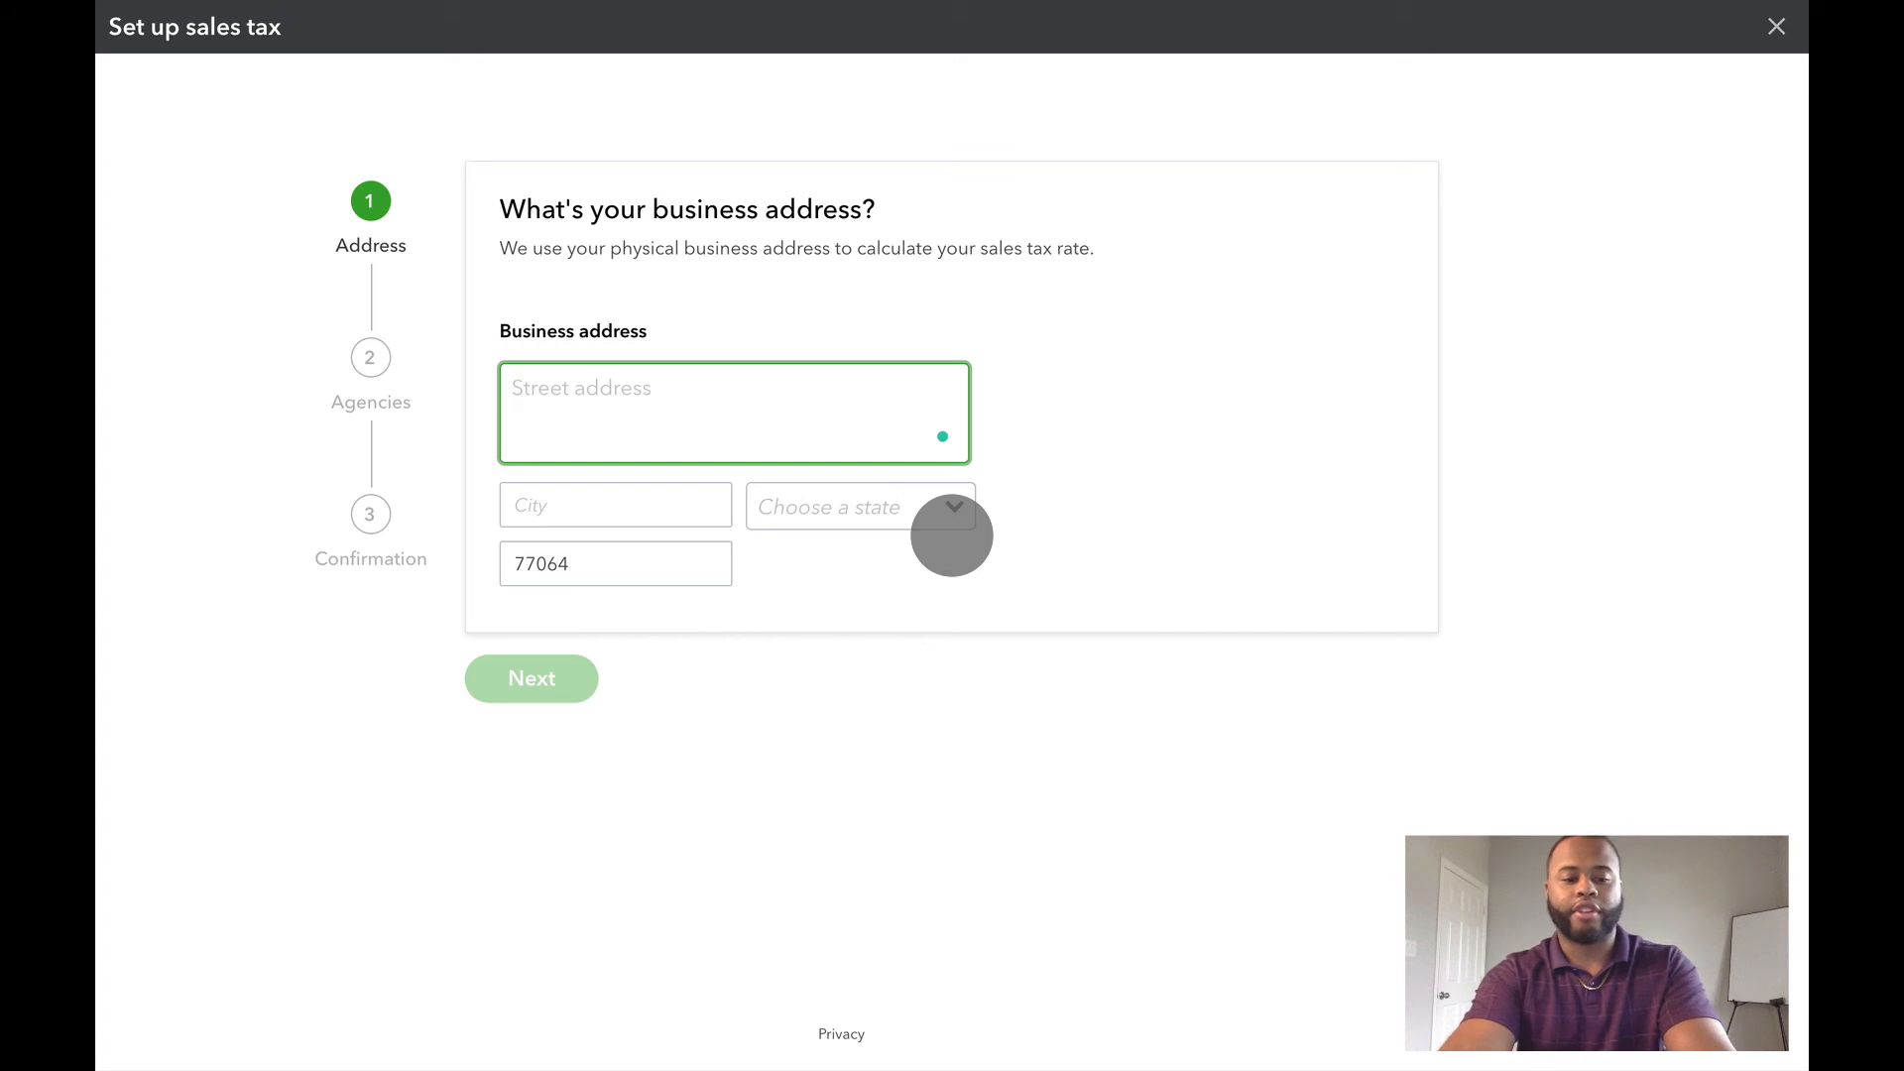
pyautogui.write('113')
pyautogui.press('BackSpace')
pyautogui.press('BackSpace')
pyautogui.press('BackSpace')
pyautogui.write('123')
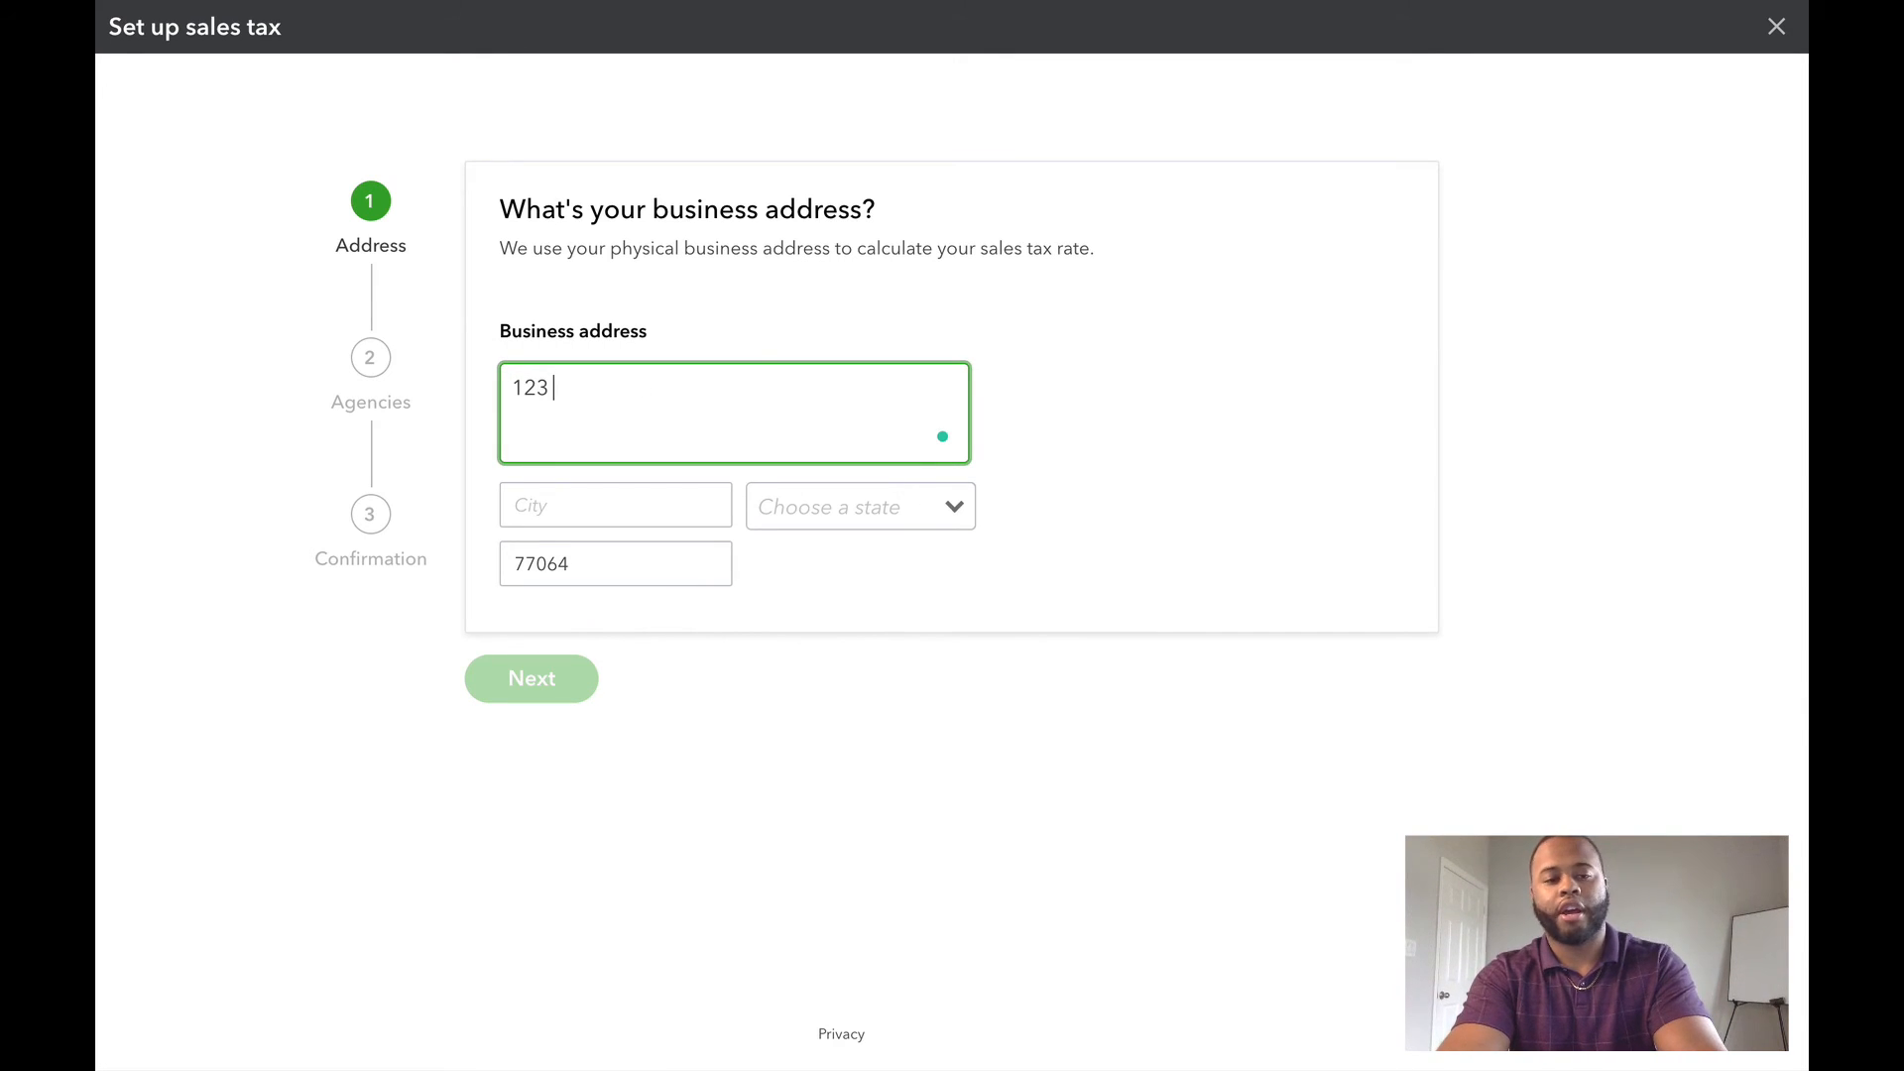
pyautogui.write(' Main St')
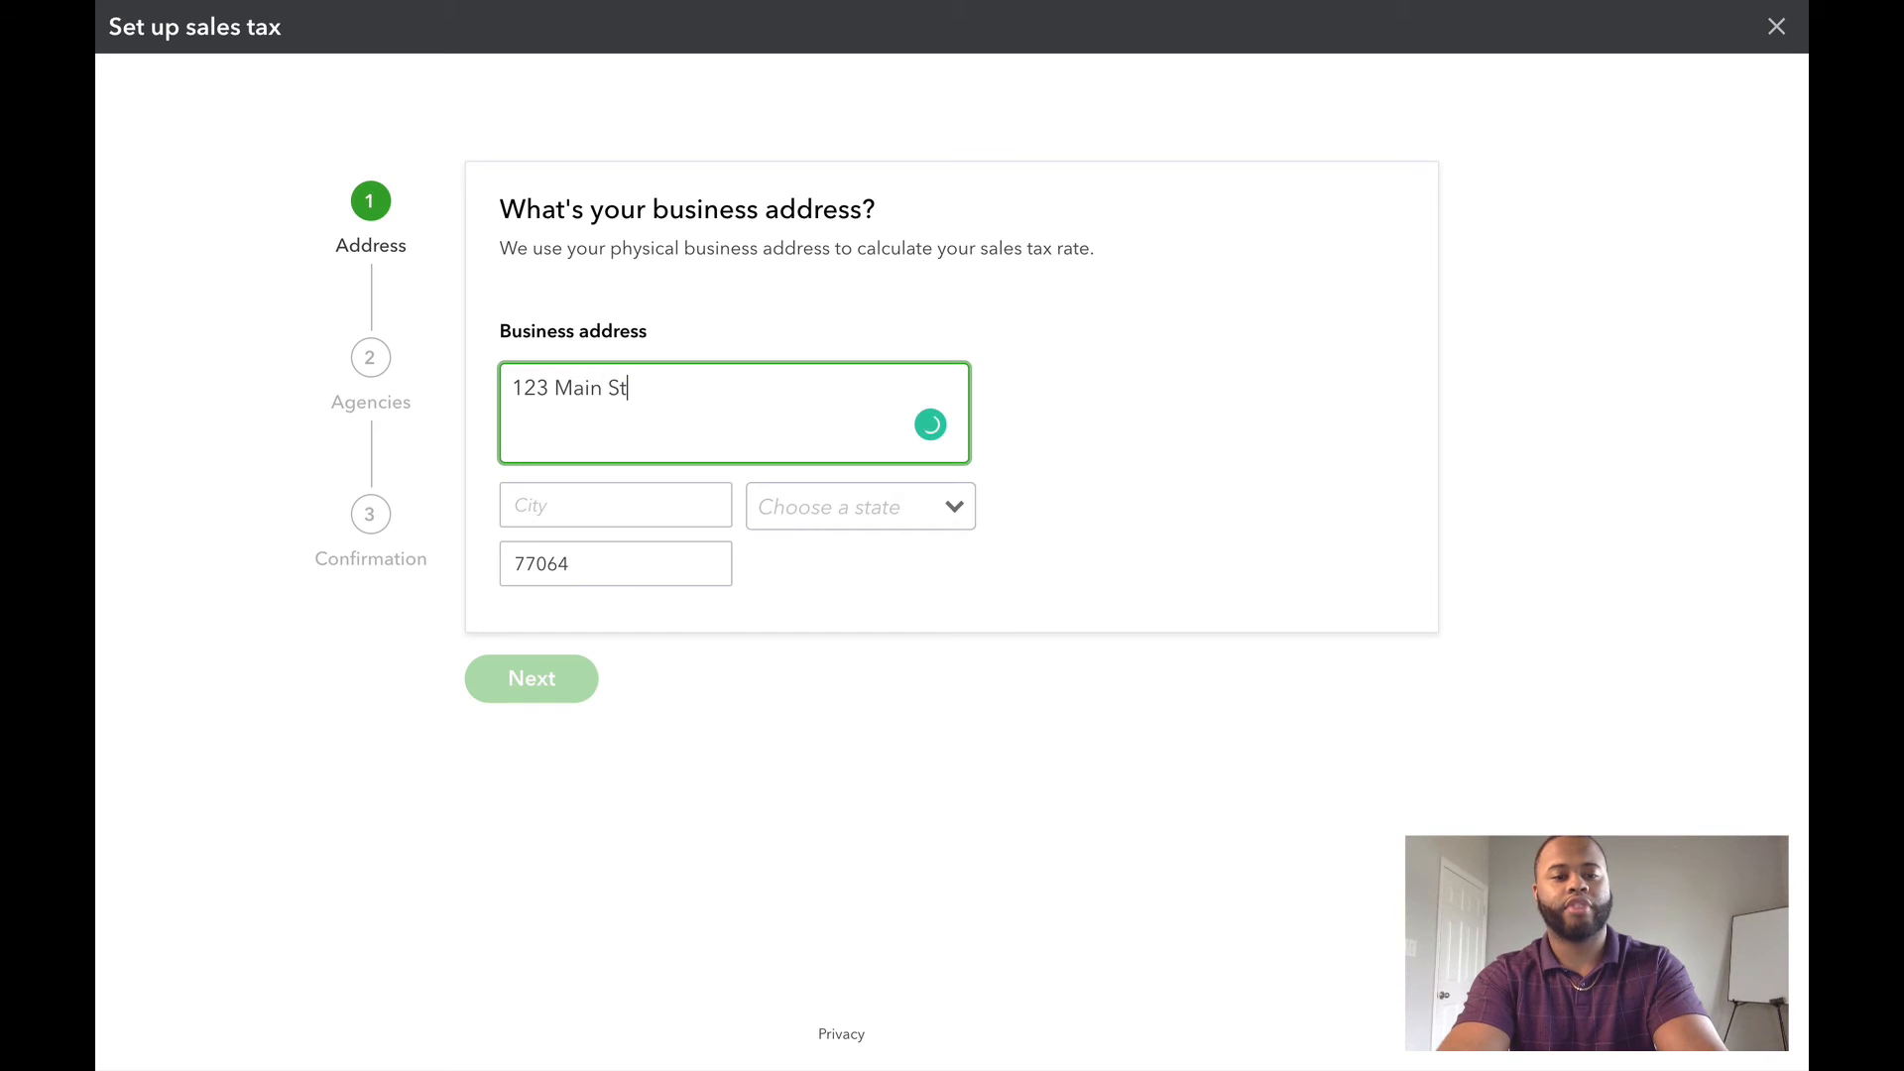
# - Fill in the business's city and choose TX as the state of the business address
pyautogui.press('Tab')
pyautogui.write('Dallas')
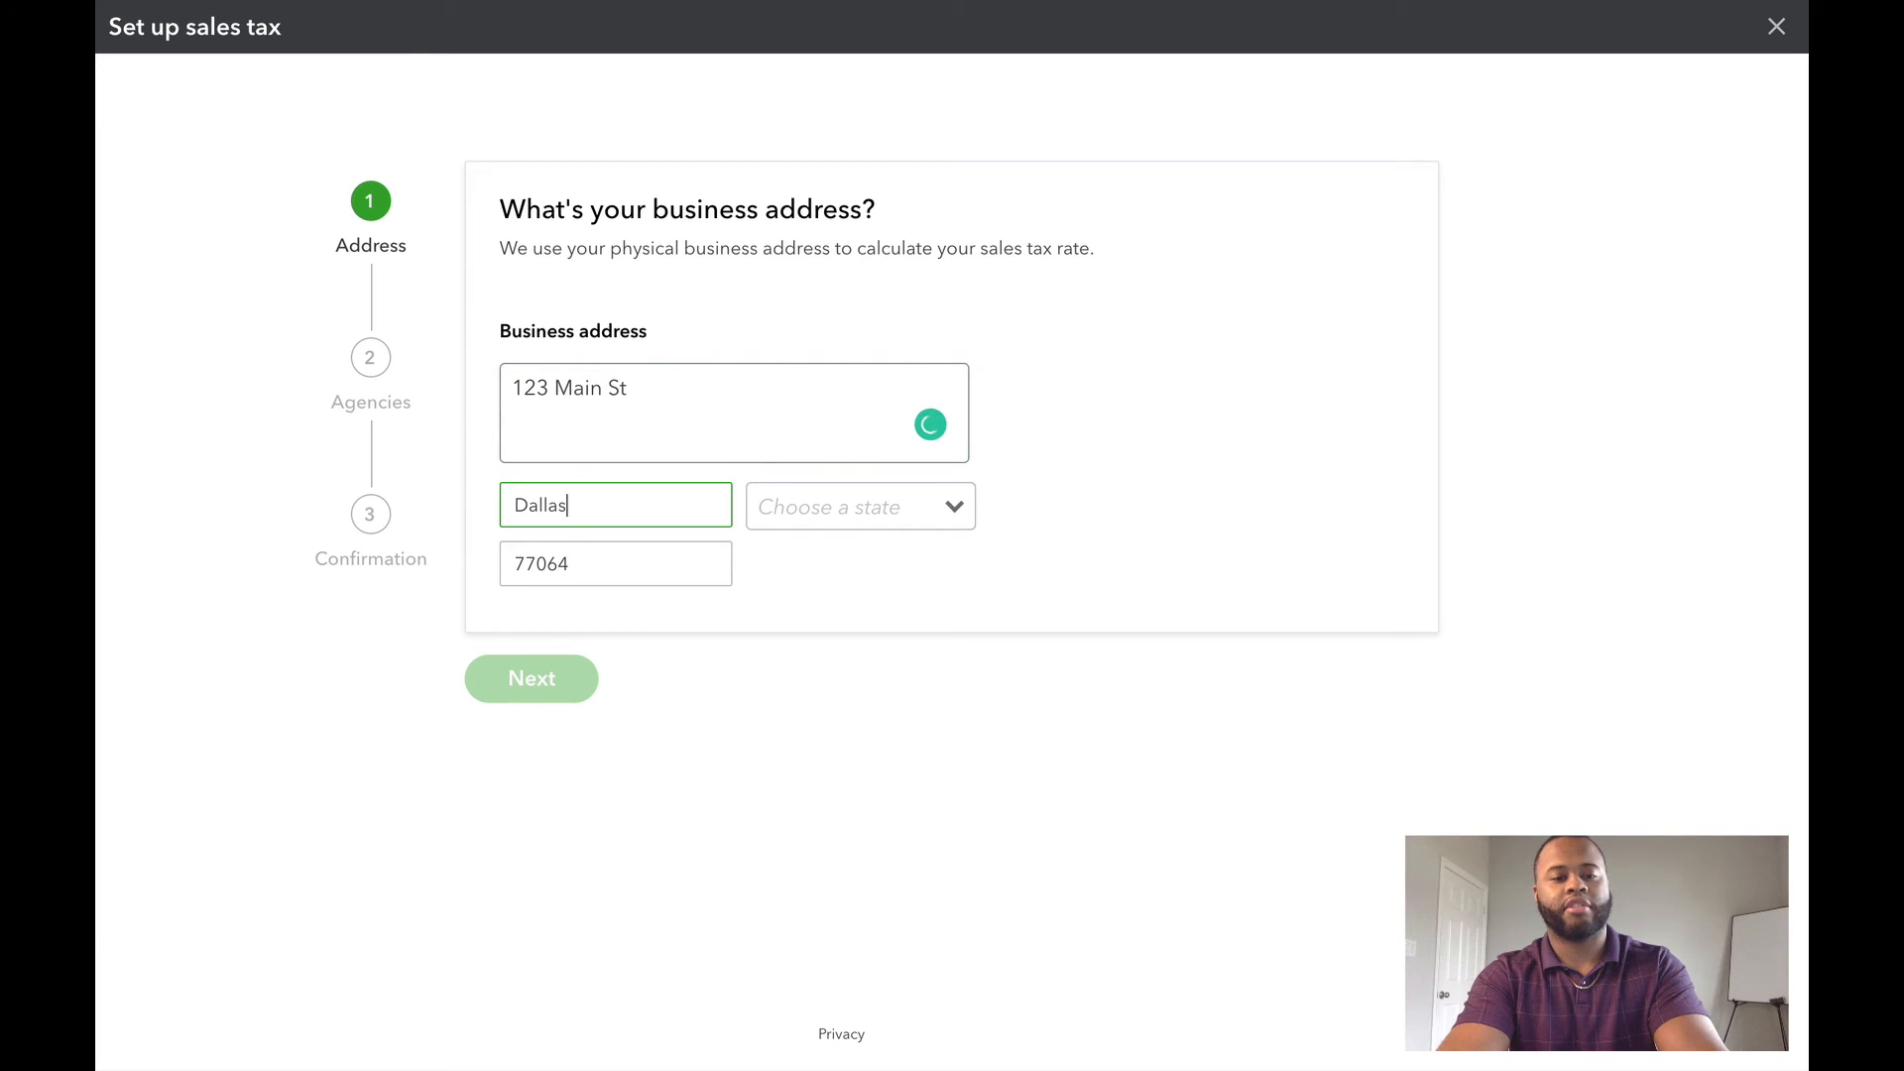
pyautogui.press('Tab')
pyautogui.write('t')
pyautogui.press('Down')
pyautogui.press('Down')
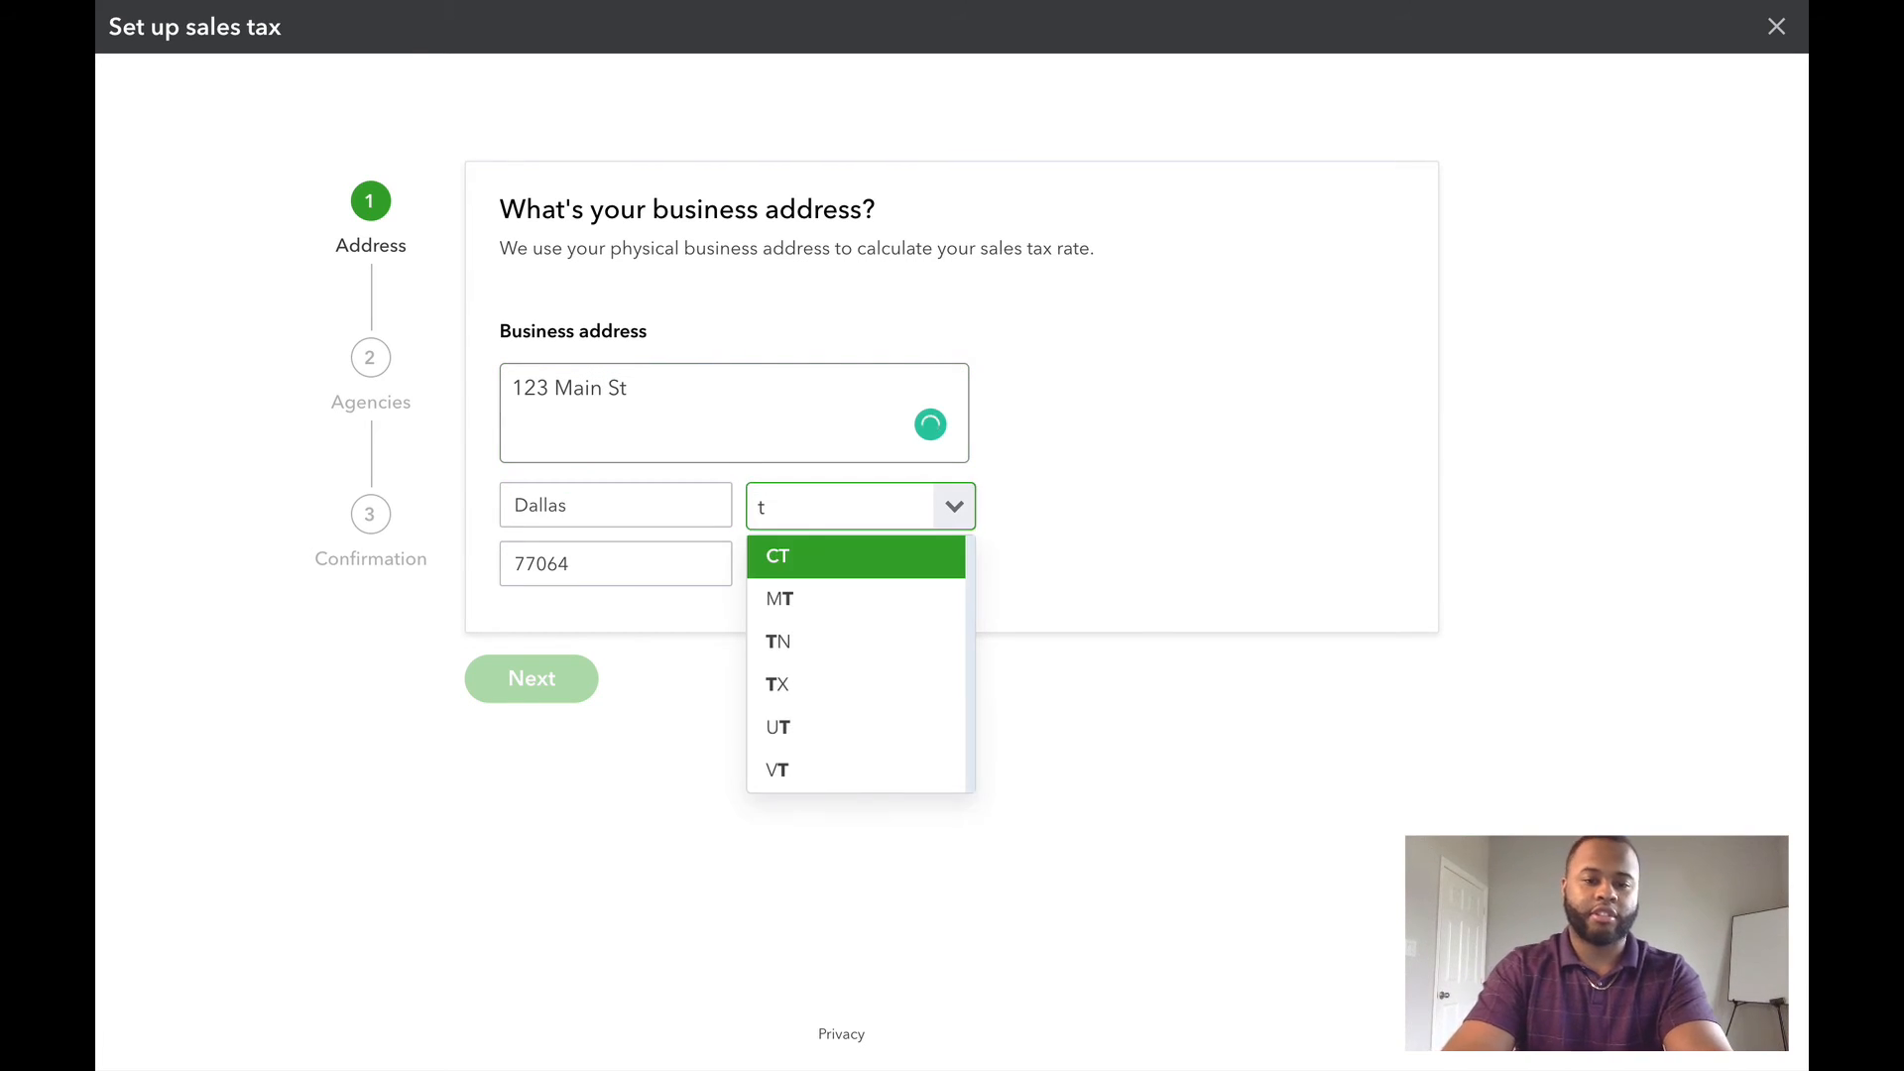
pyautogui.click(842, 507)
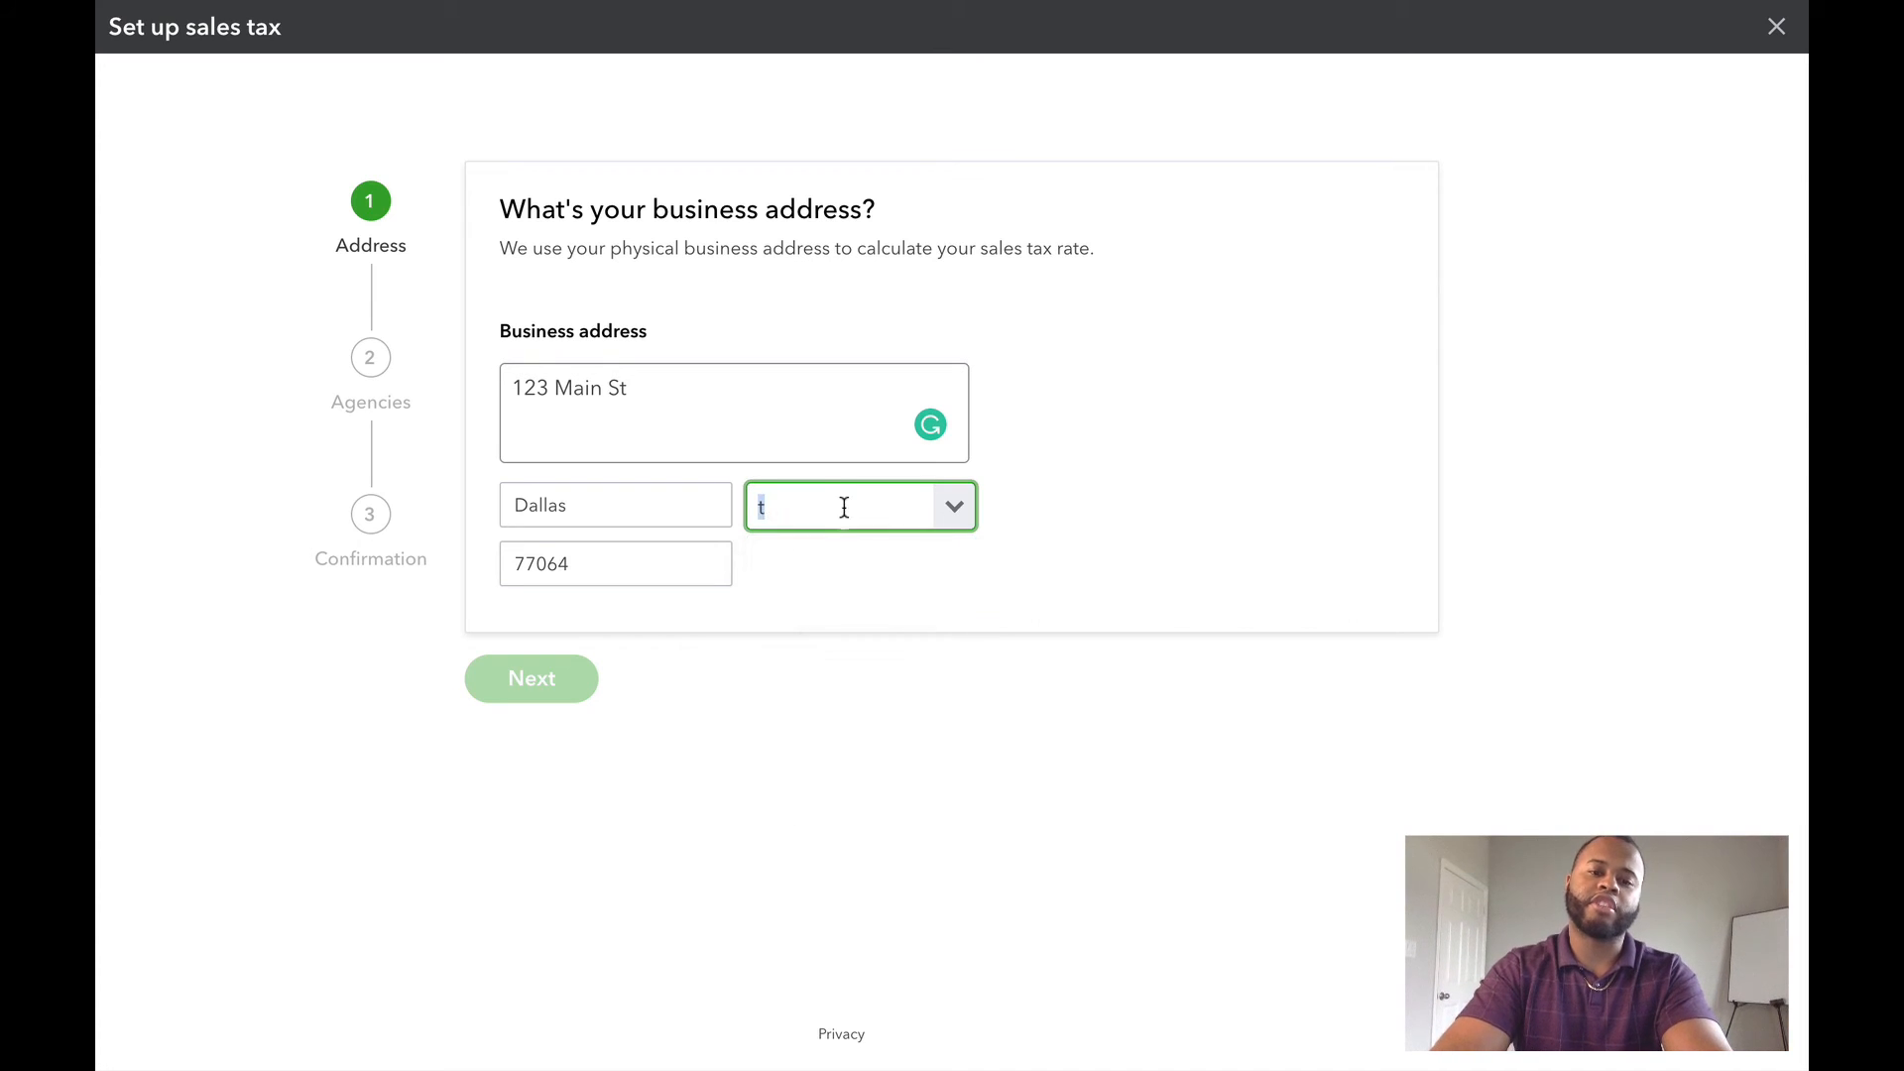
pyautogui.write('x')
pyautogui.click(795, 556)
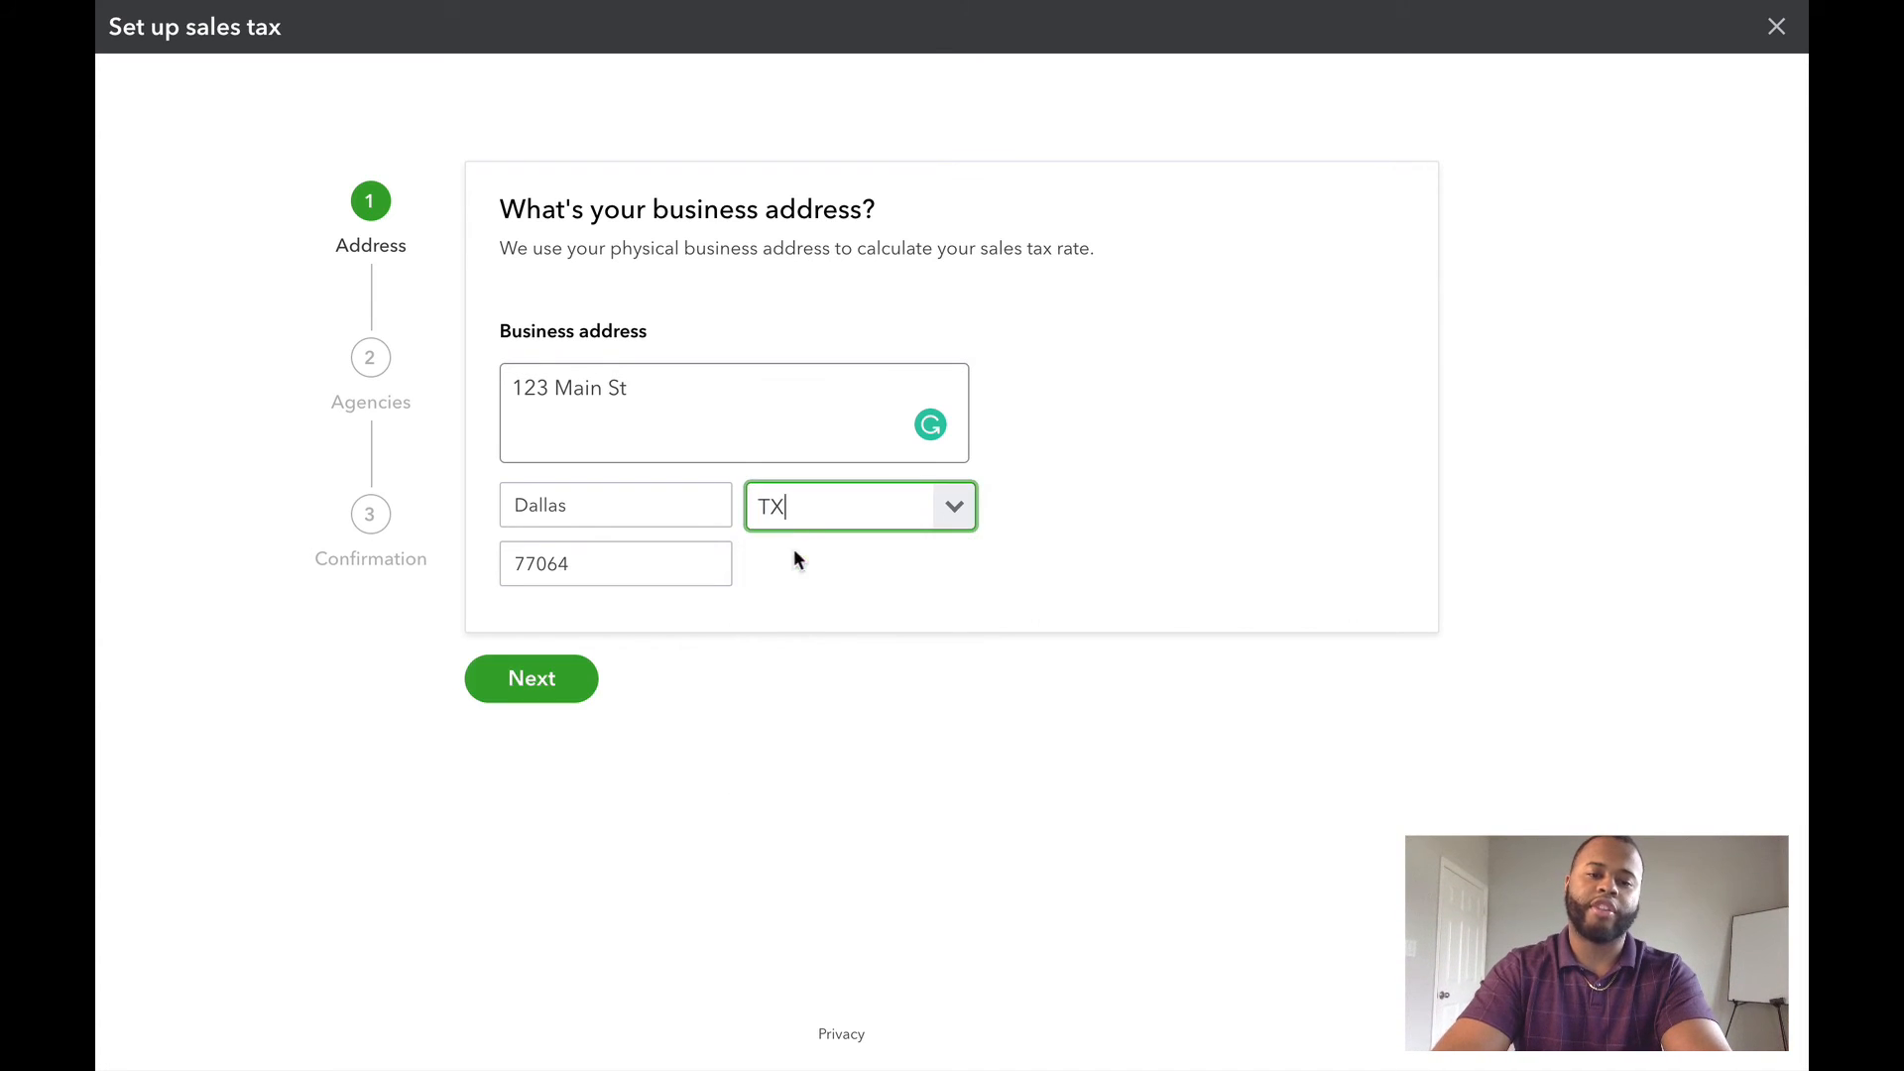
# - Replace the prefilled ZIP code with the business's ZIP code and continue to the tax agencies stage
pyautogui.doubleClick(616, 561)
pyautogui.write('75201')
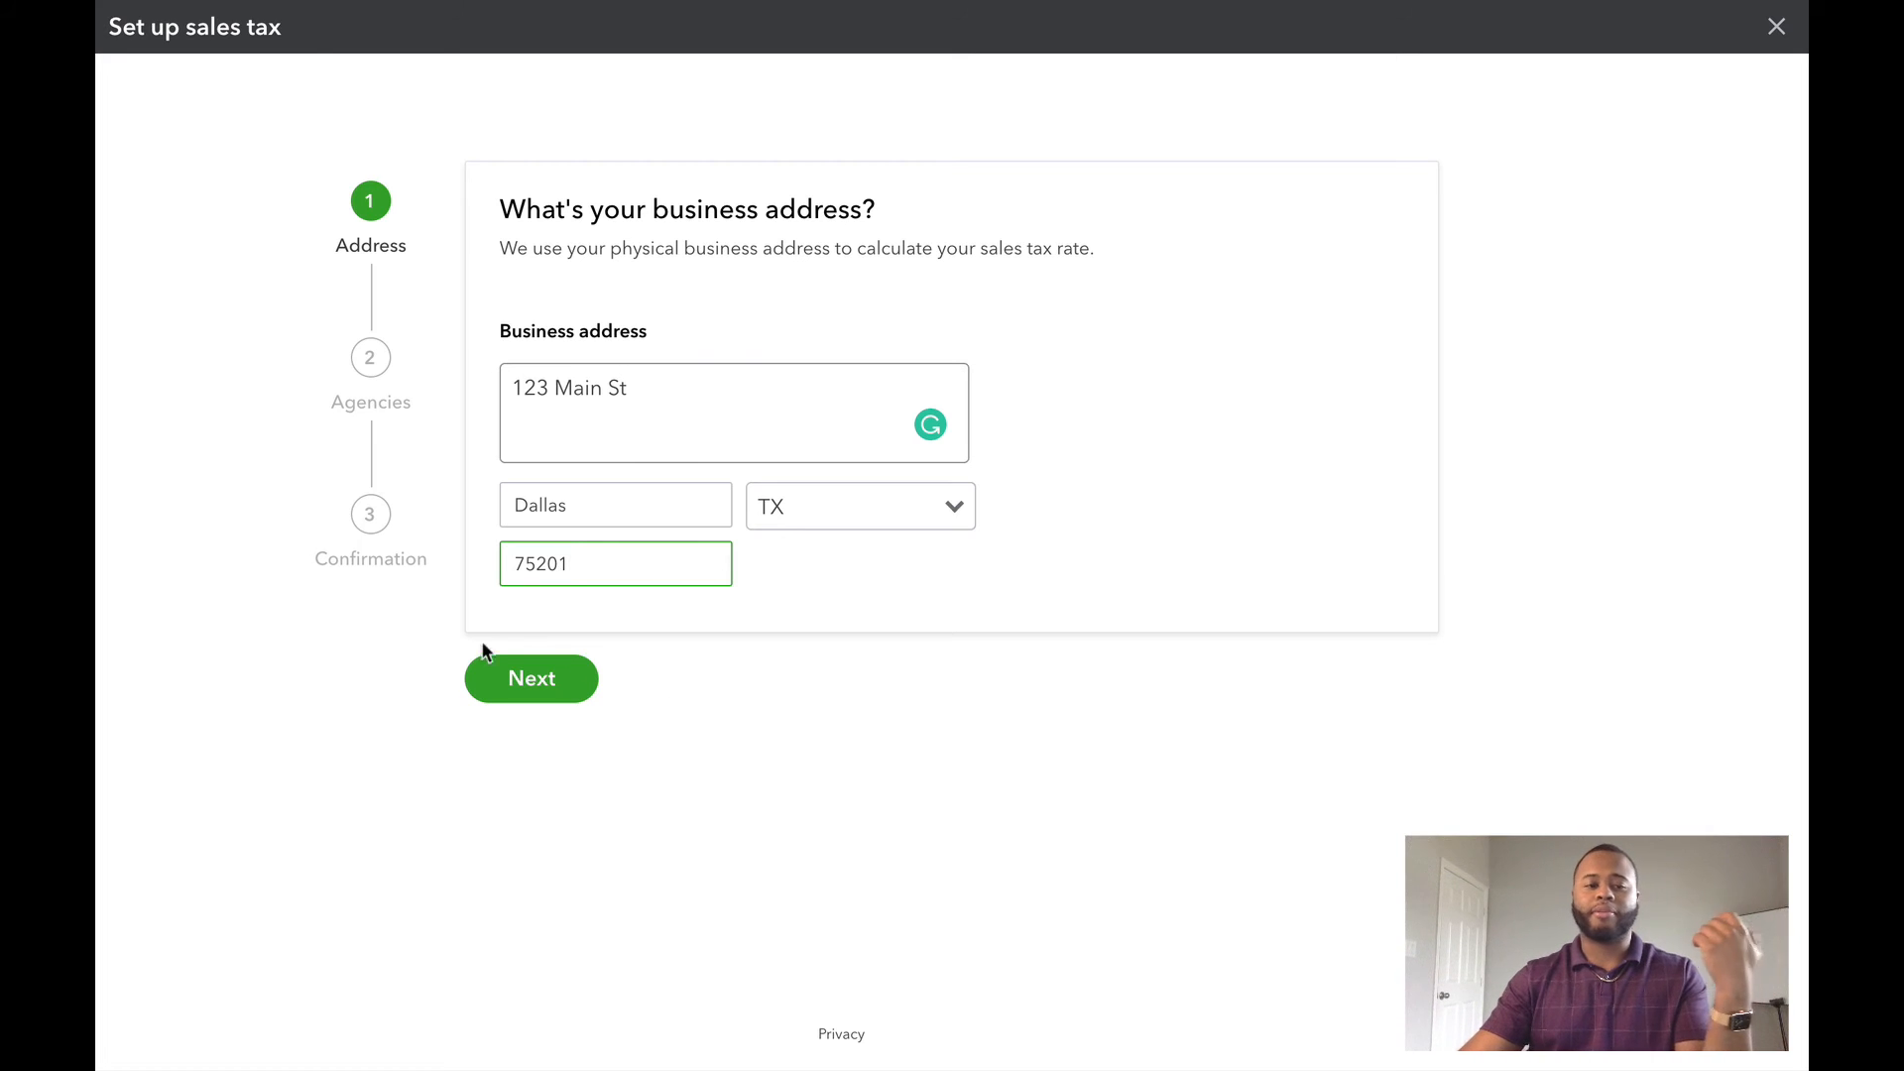
pyautogui.click(546, 683)
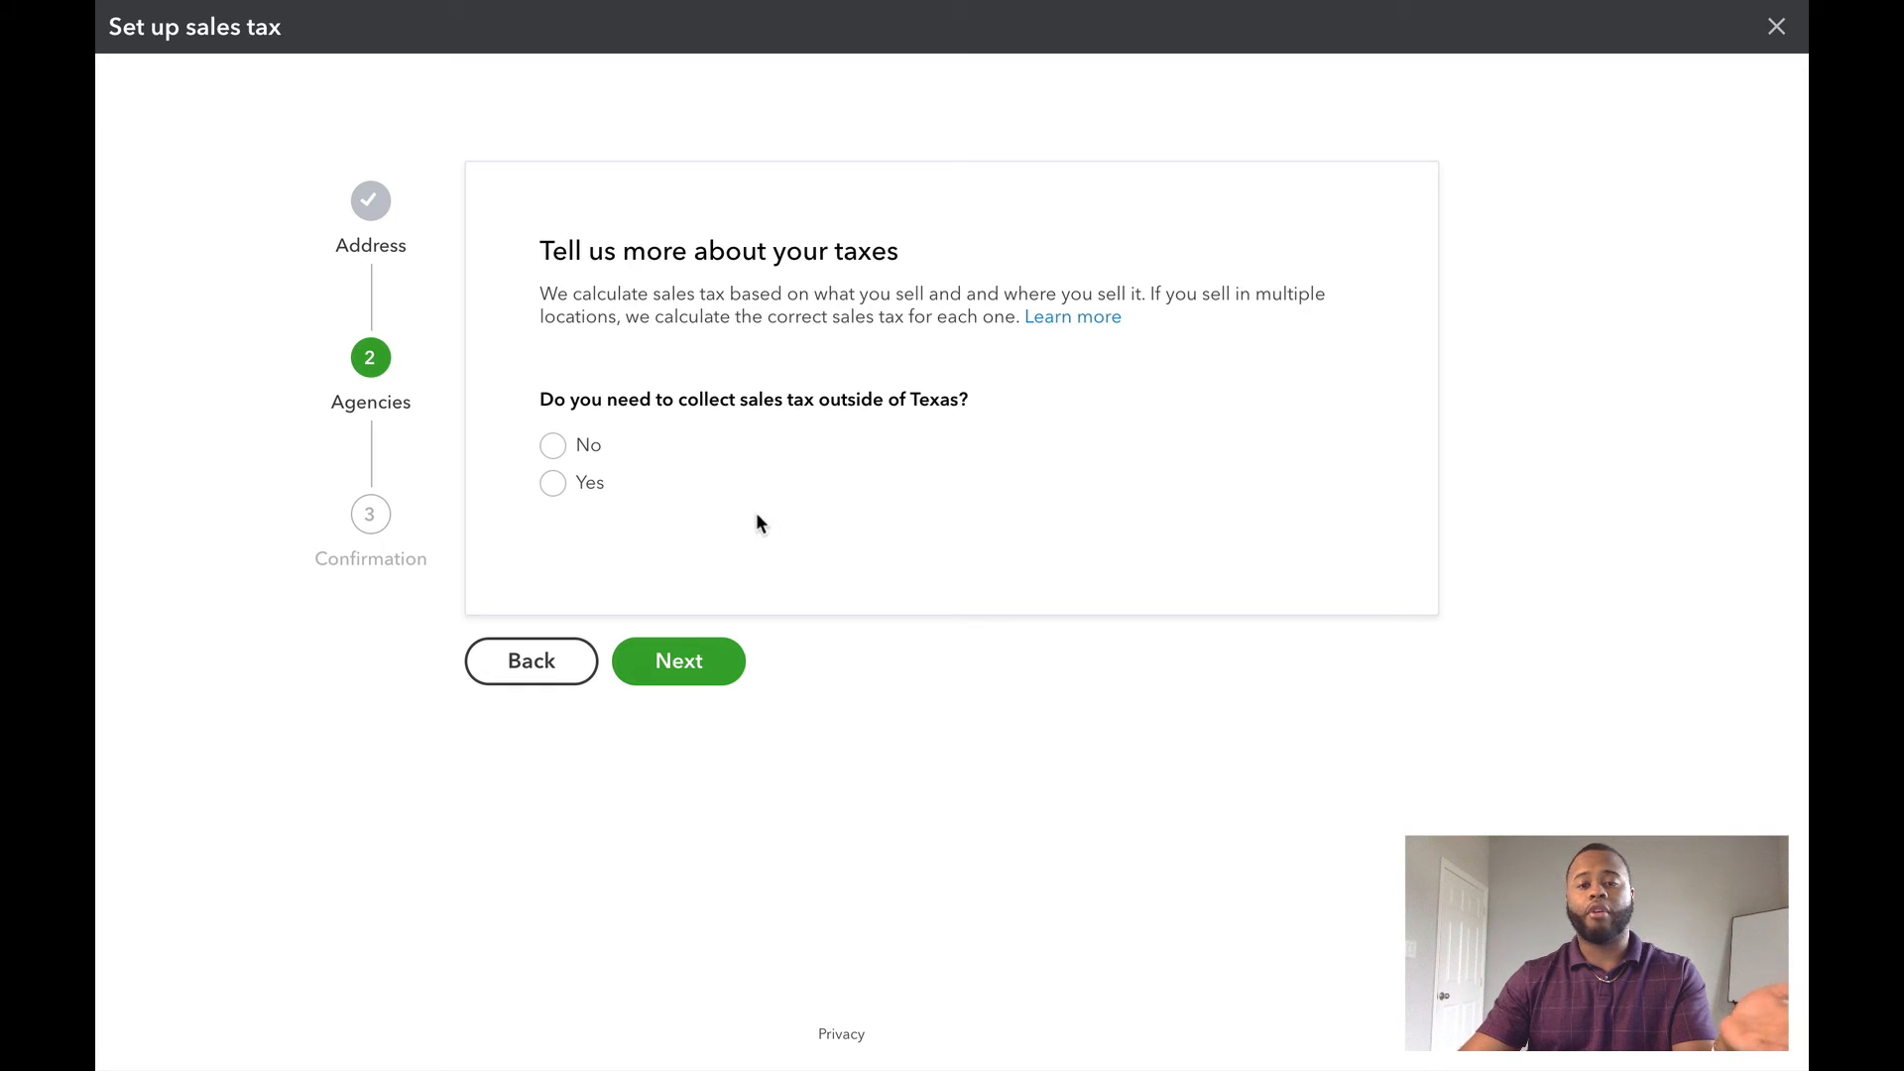
# - Answer No to collecting sales tax outside of Texas, finish the automatic sales tax setup and close it without creating an invoice
pyautogui.click(554, 445)
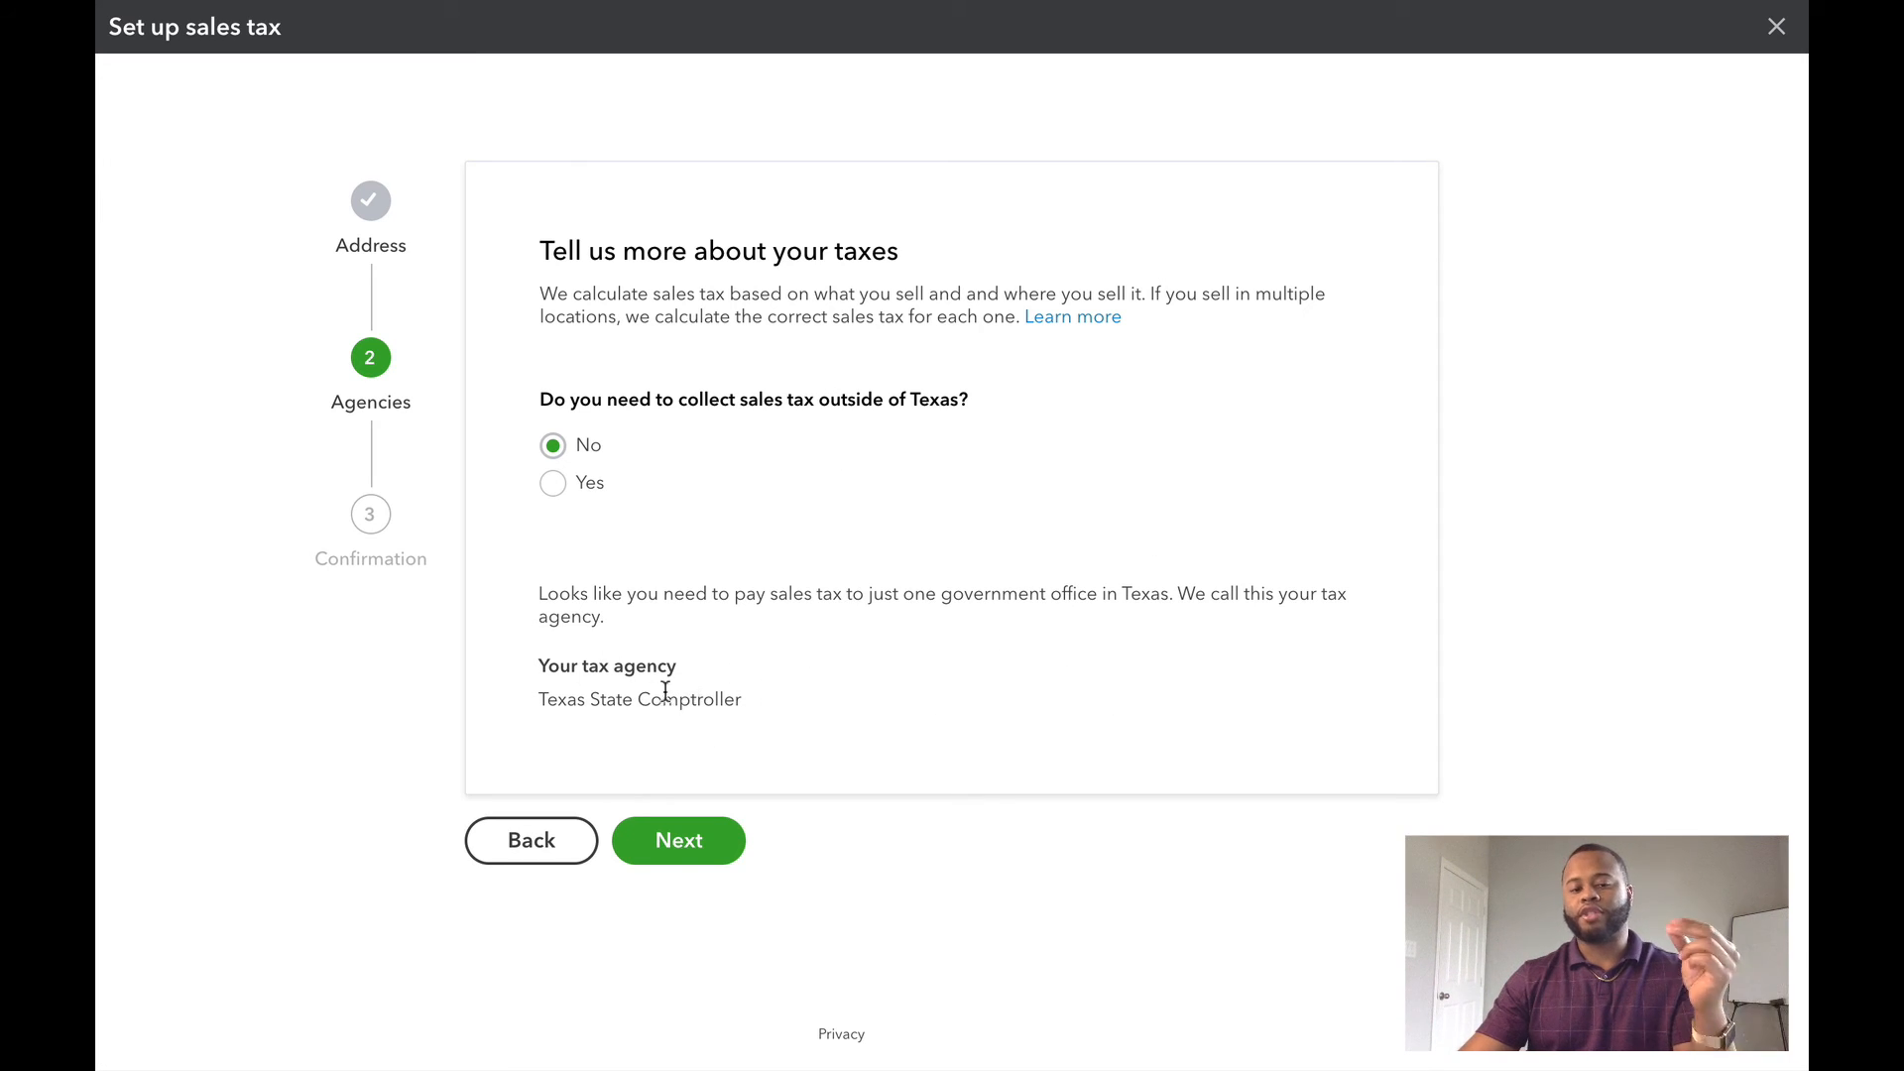
pyautogui.click(707, 841)
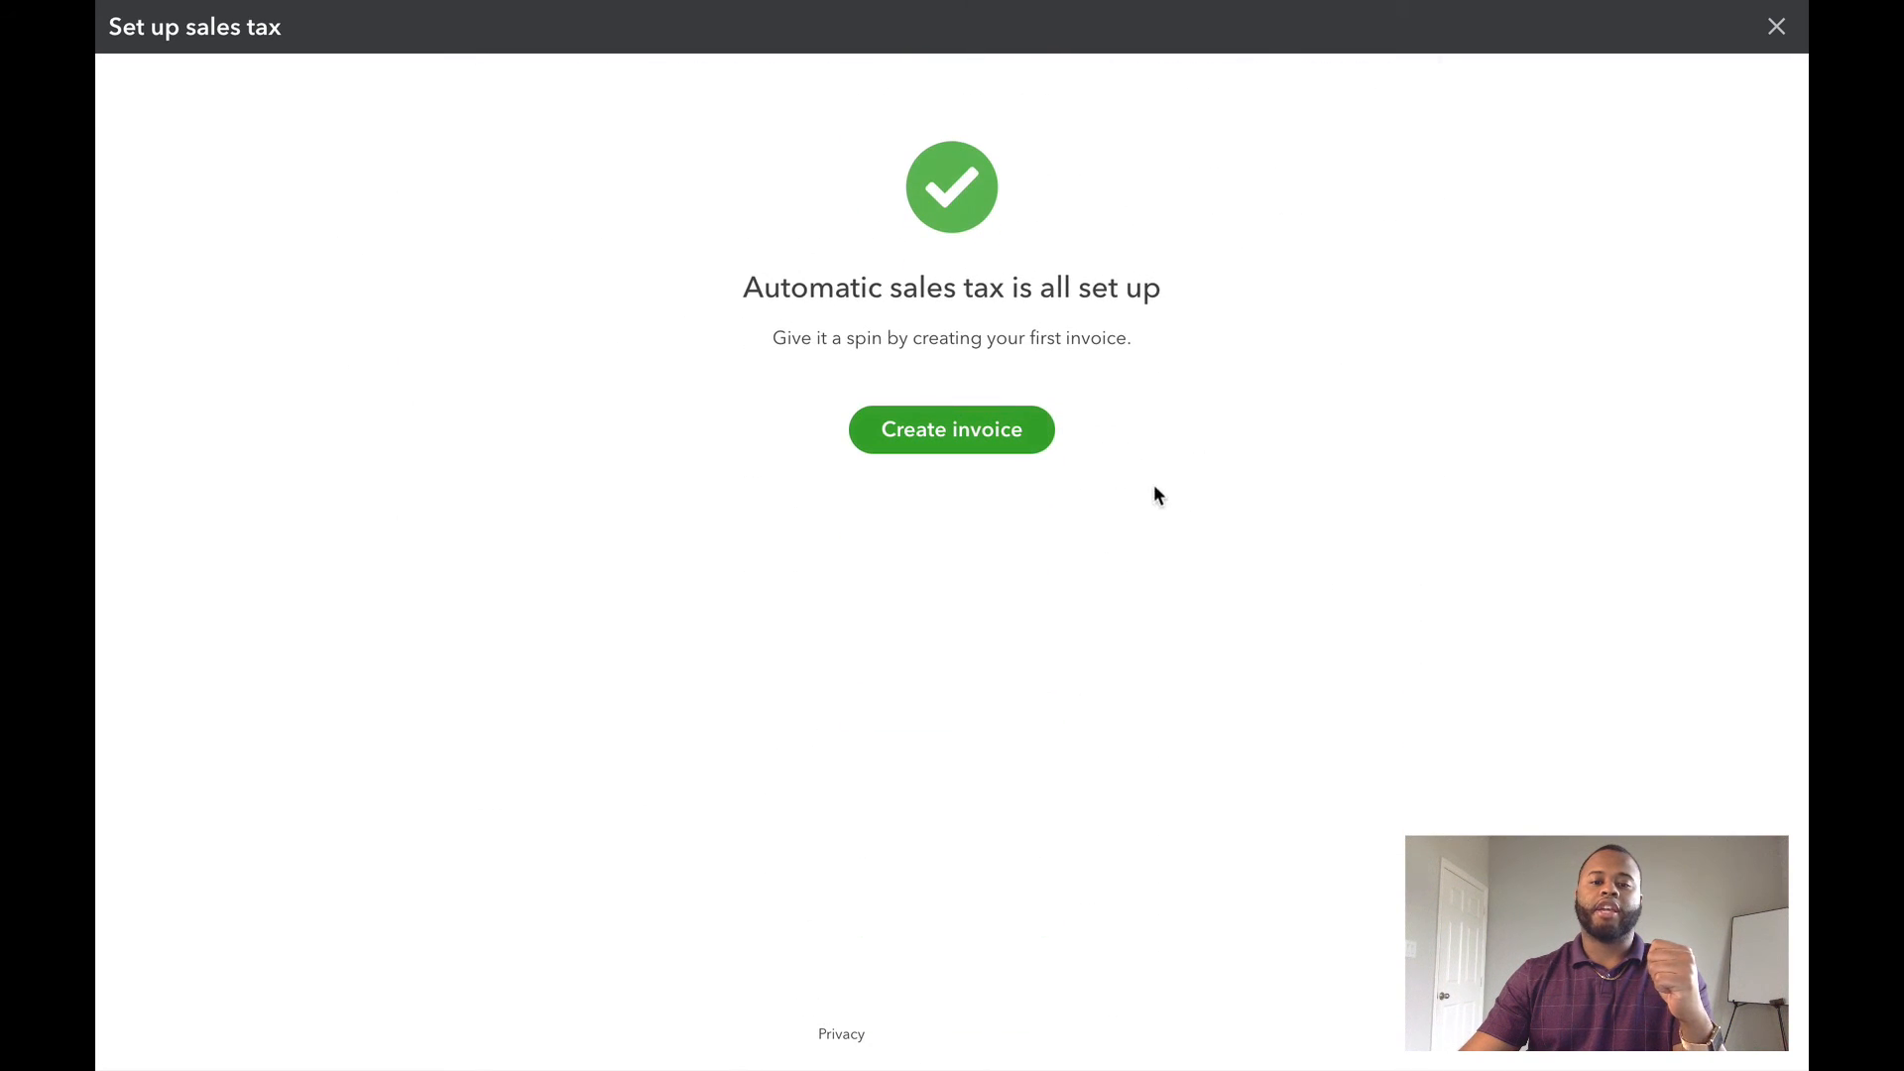
pyautogui.click(1777, 27)
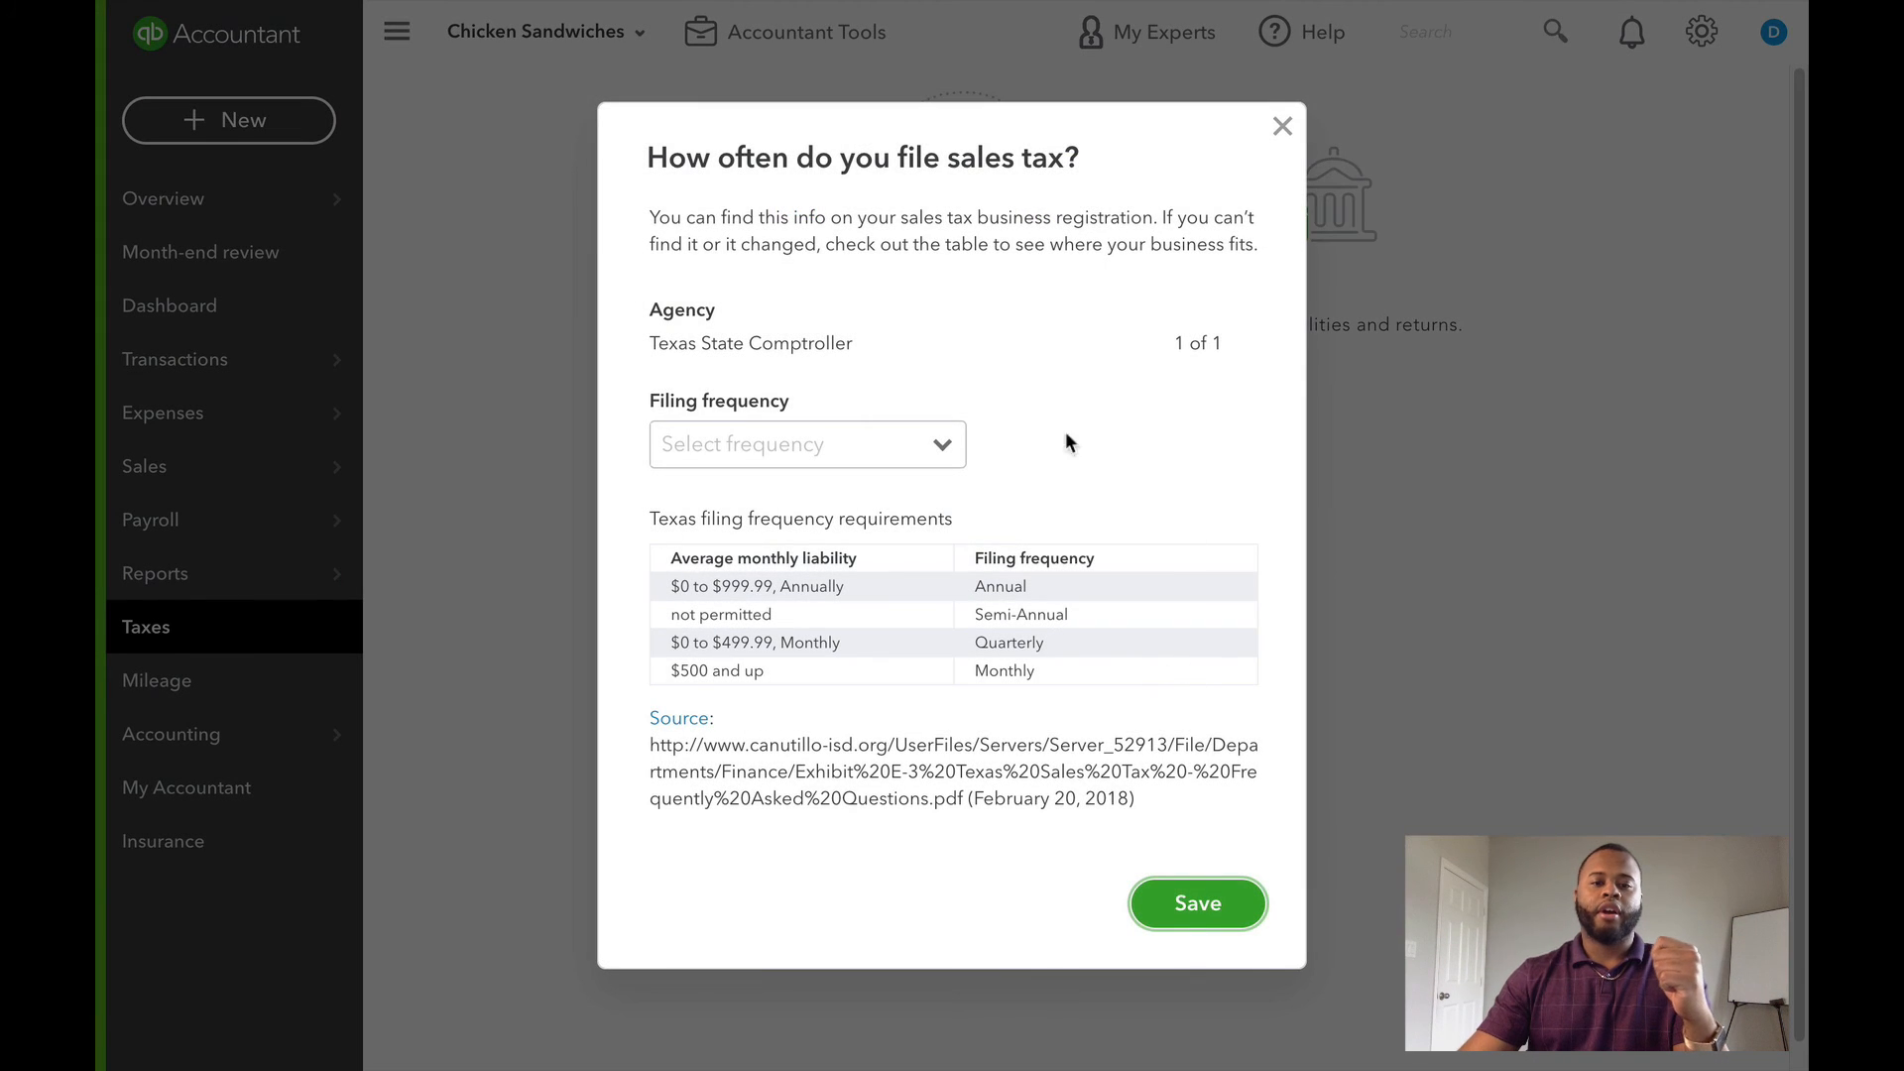
# - Set the sales tax filing frequency for the Texas State Comptroller to Monthly and save it
pyautogui.click(959, 443)
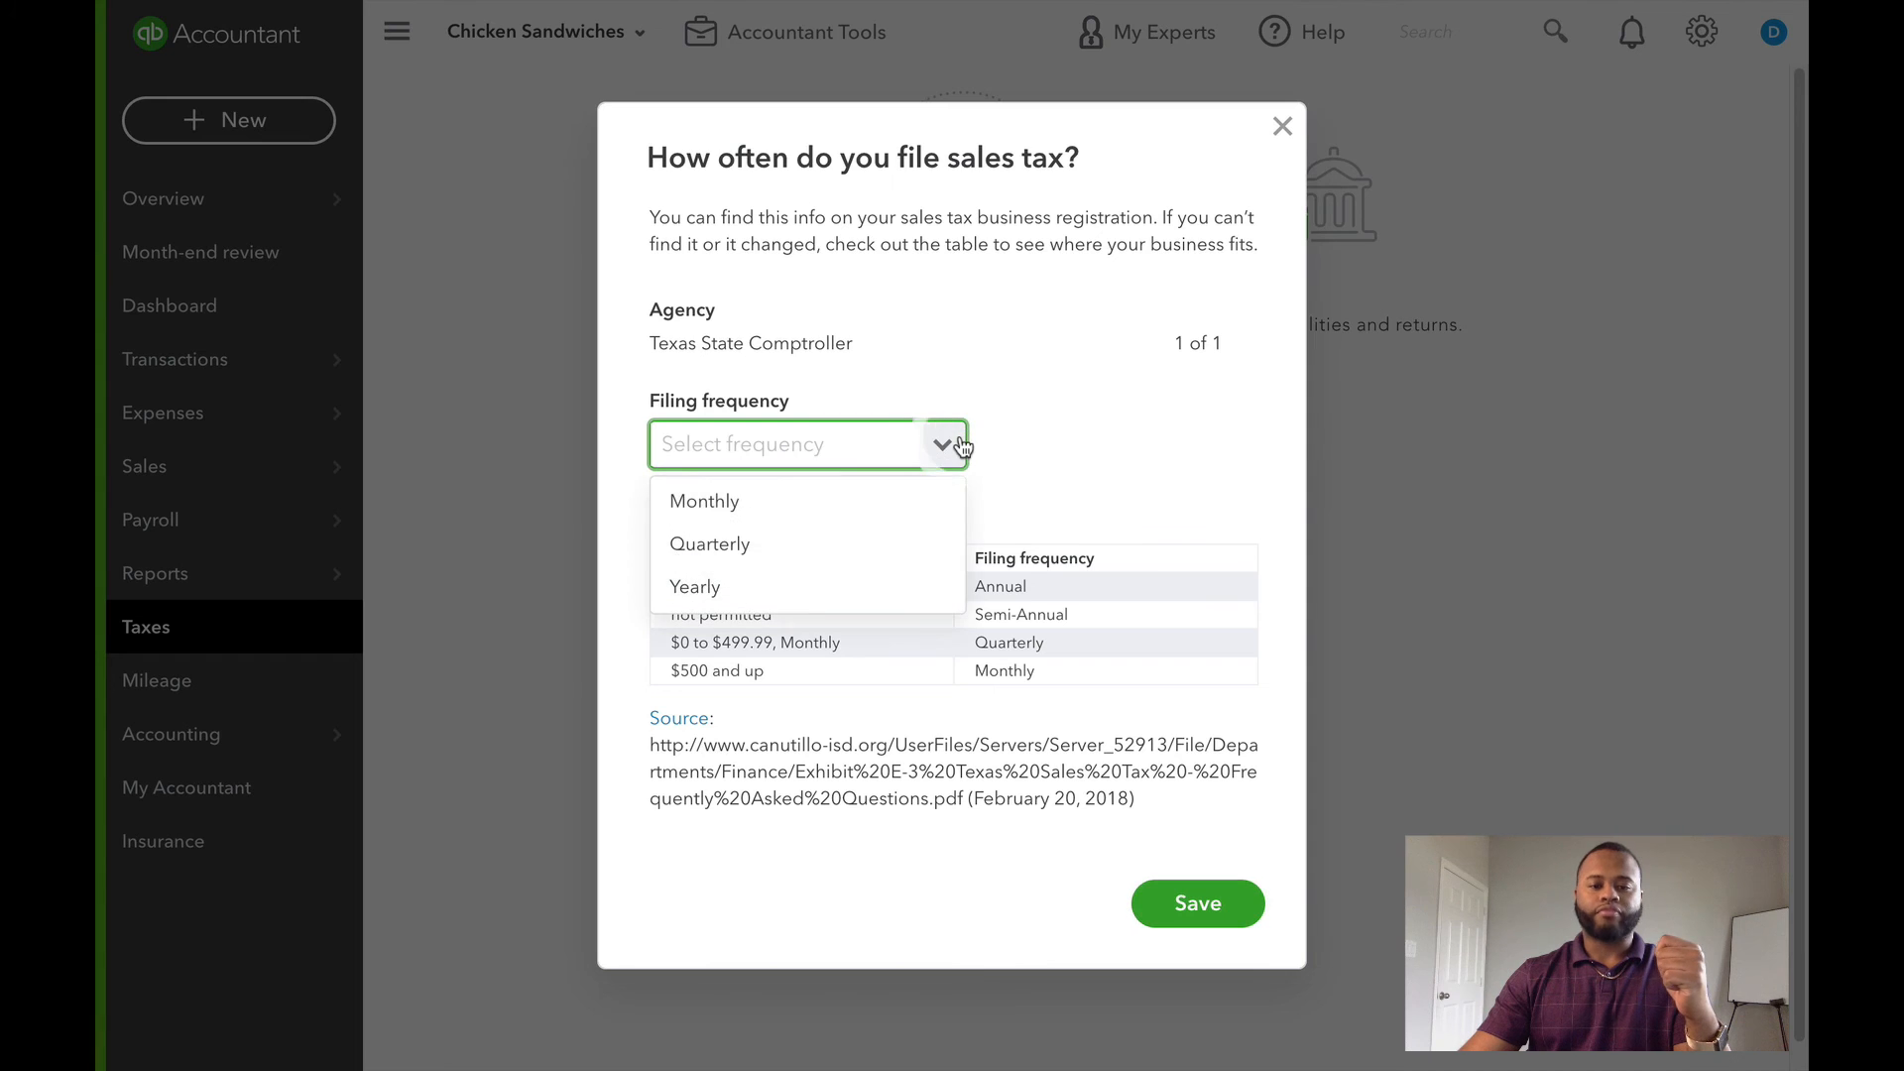
pyautogui.click(962, 446)
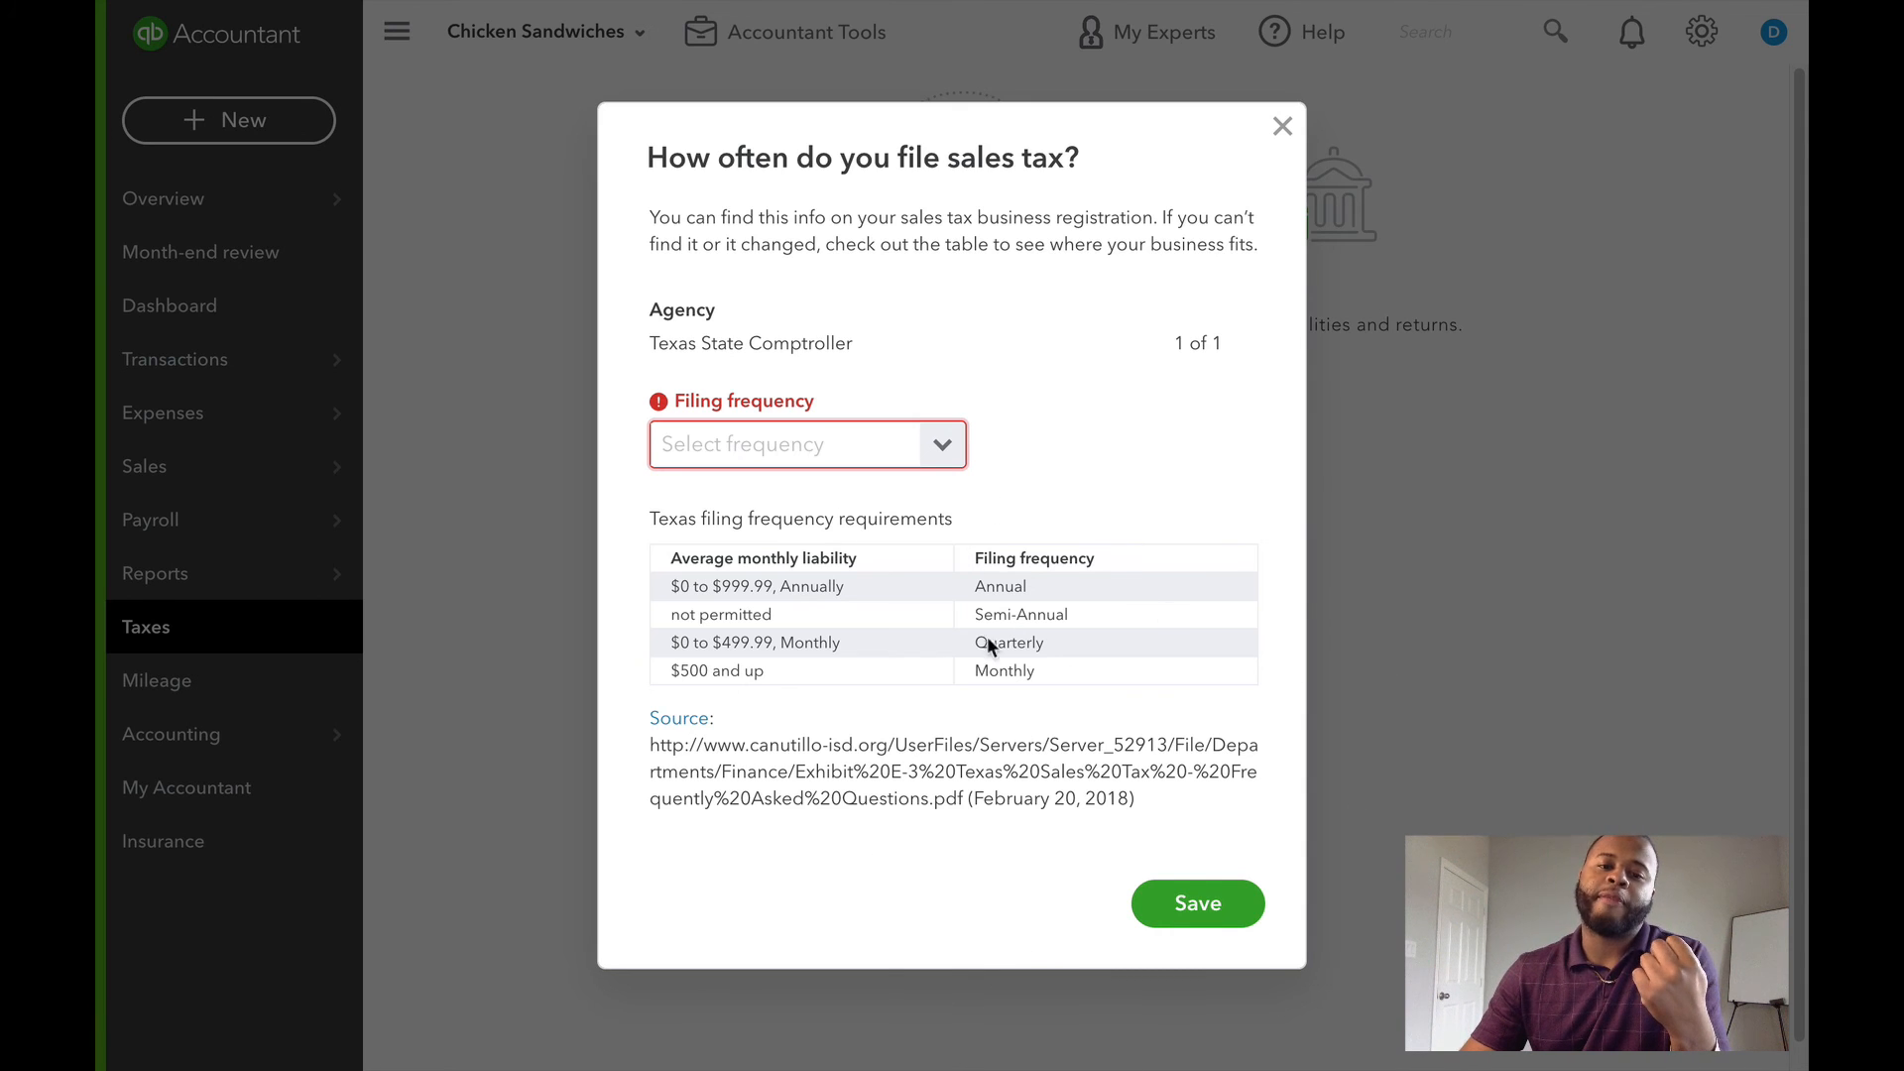
pyautogui.click(942, 444)
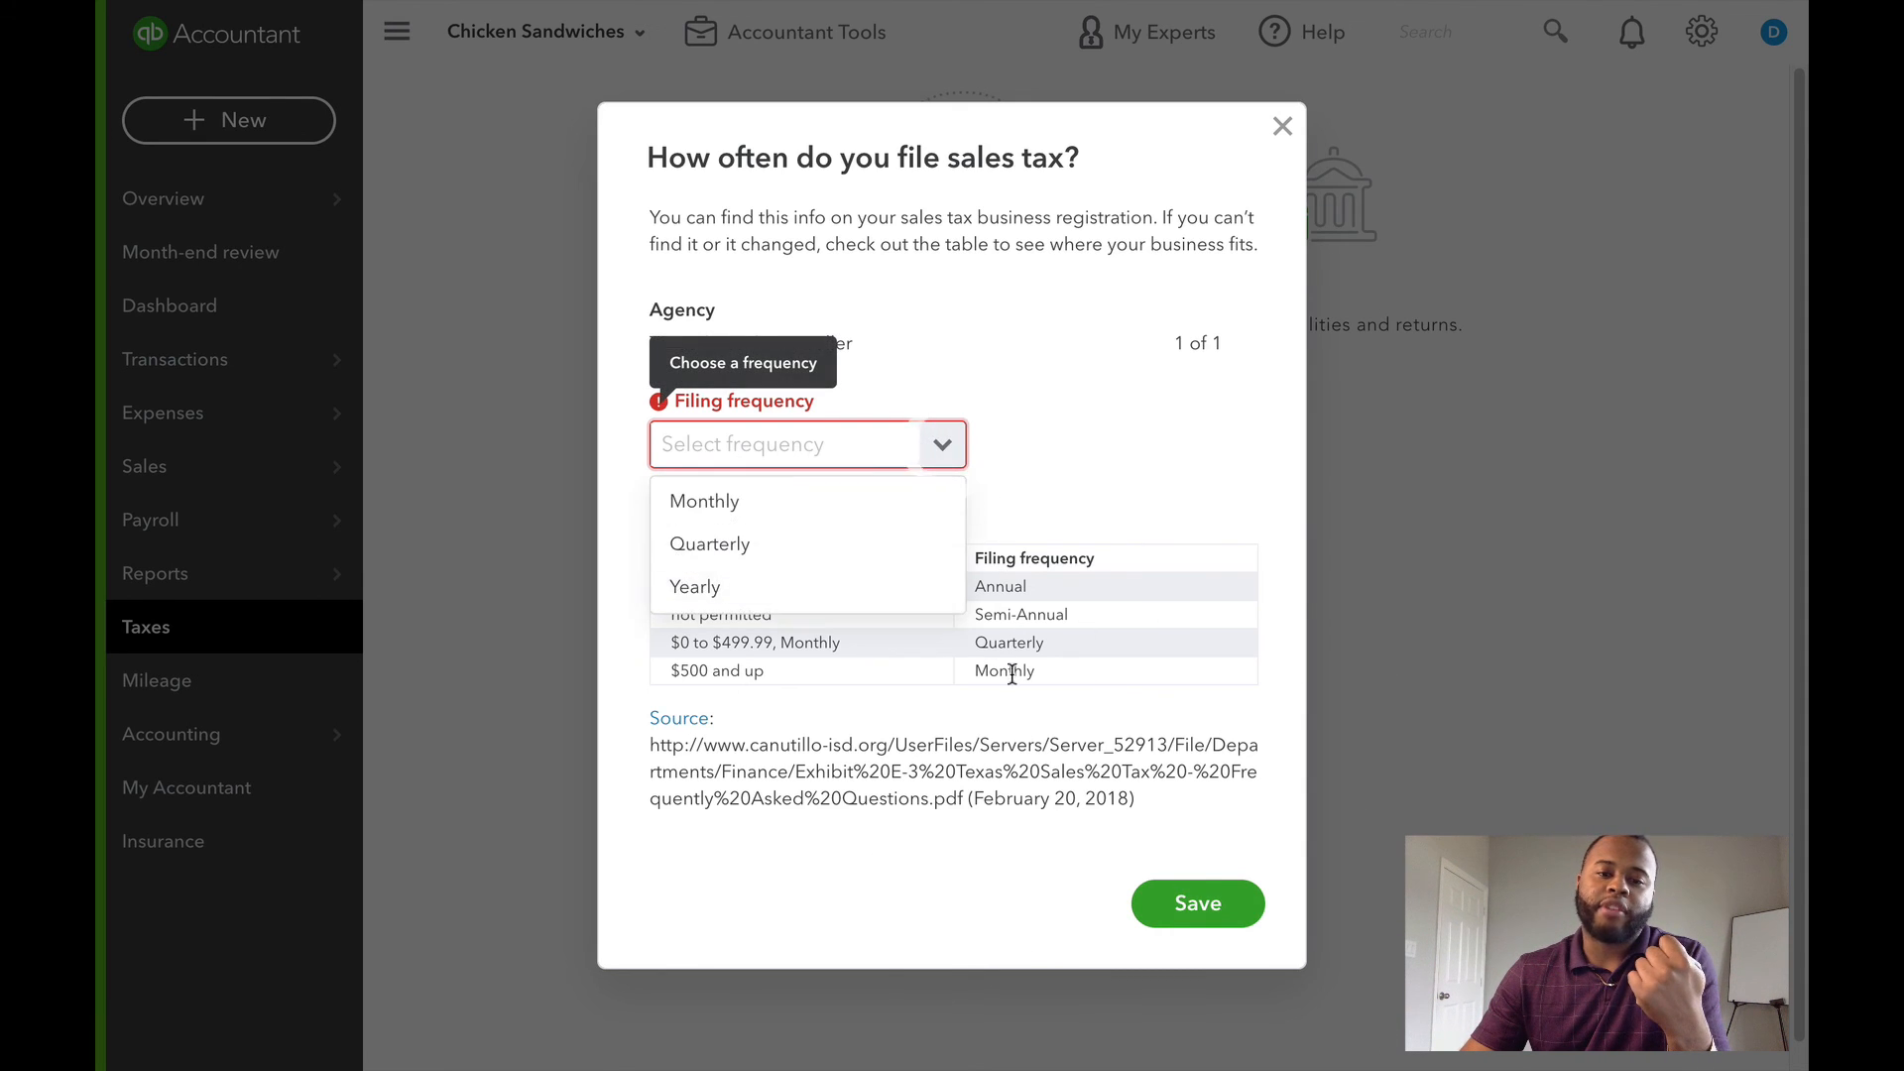
pyautogui.click(872, 518)
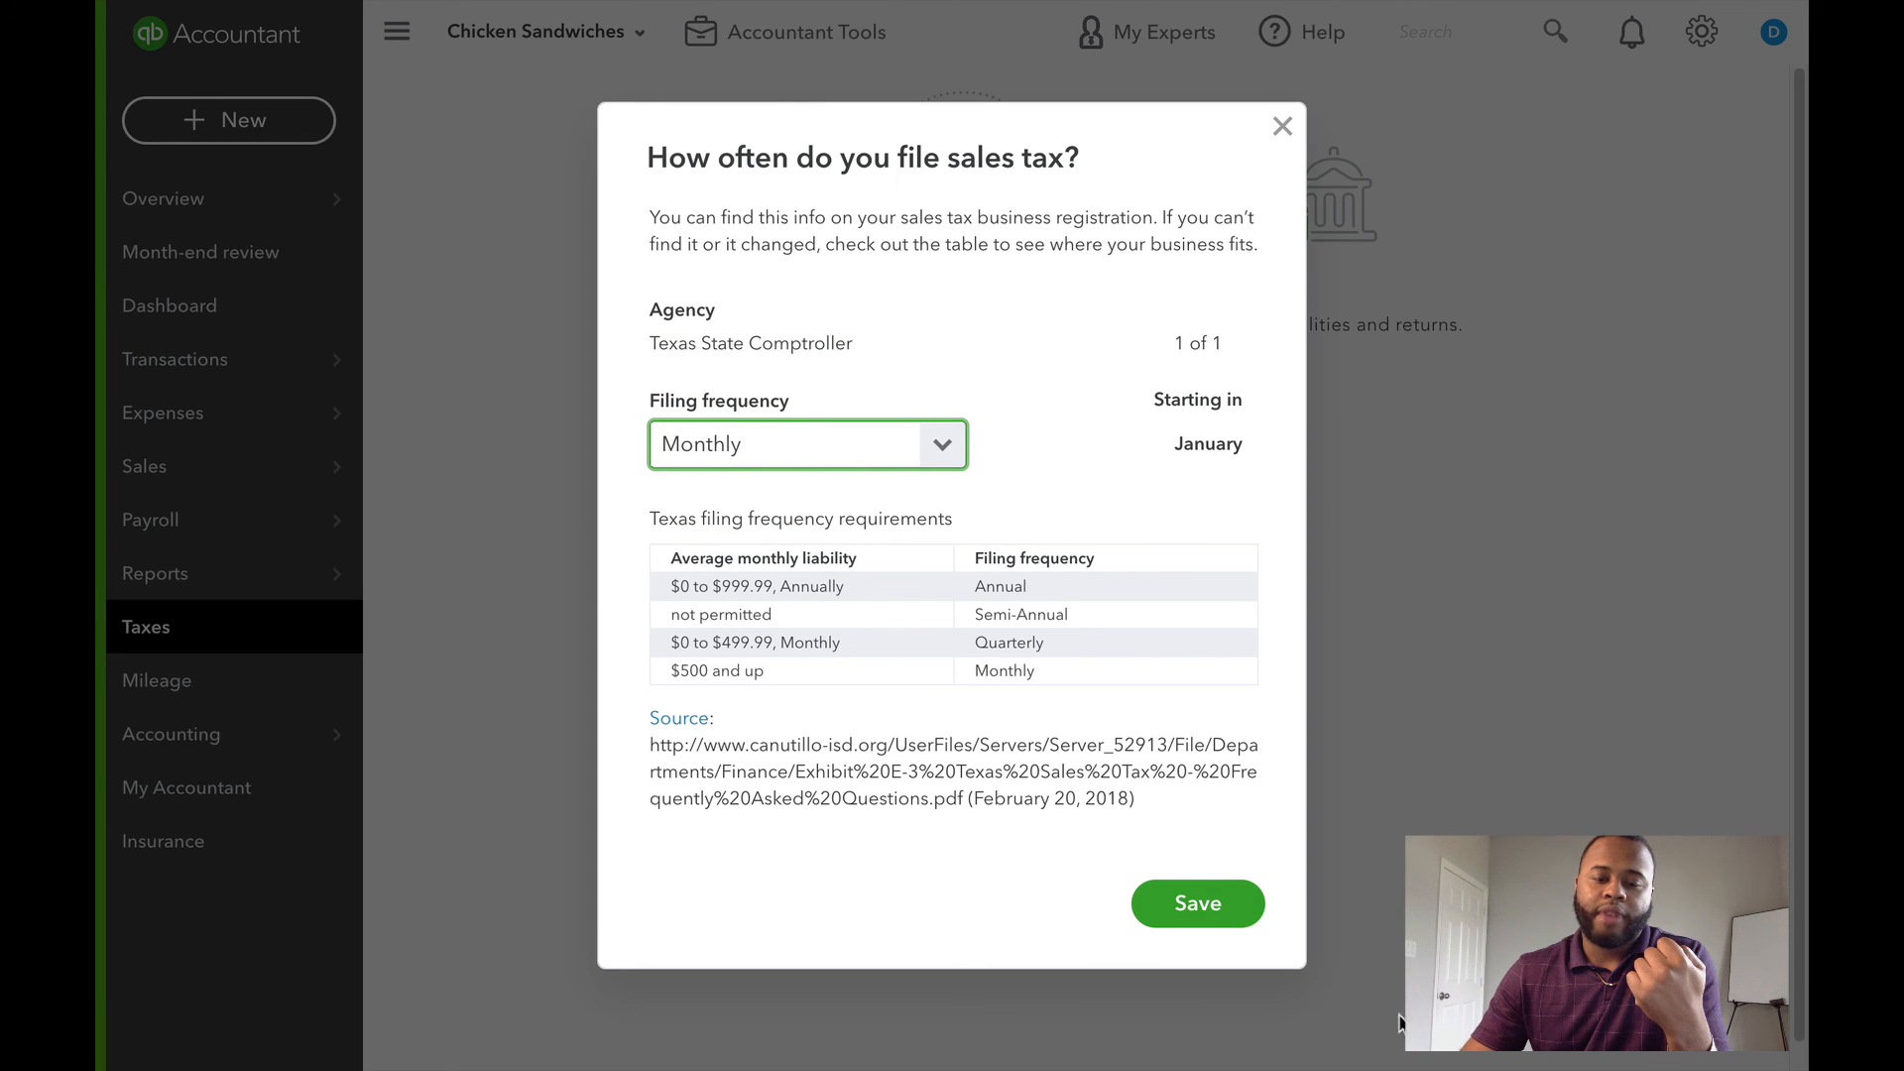
pyautogui.click(1258, 914)
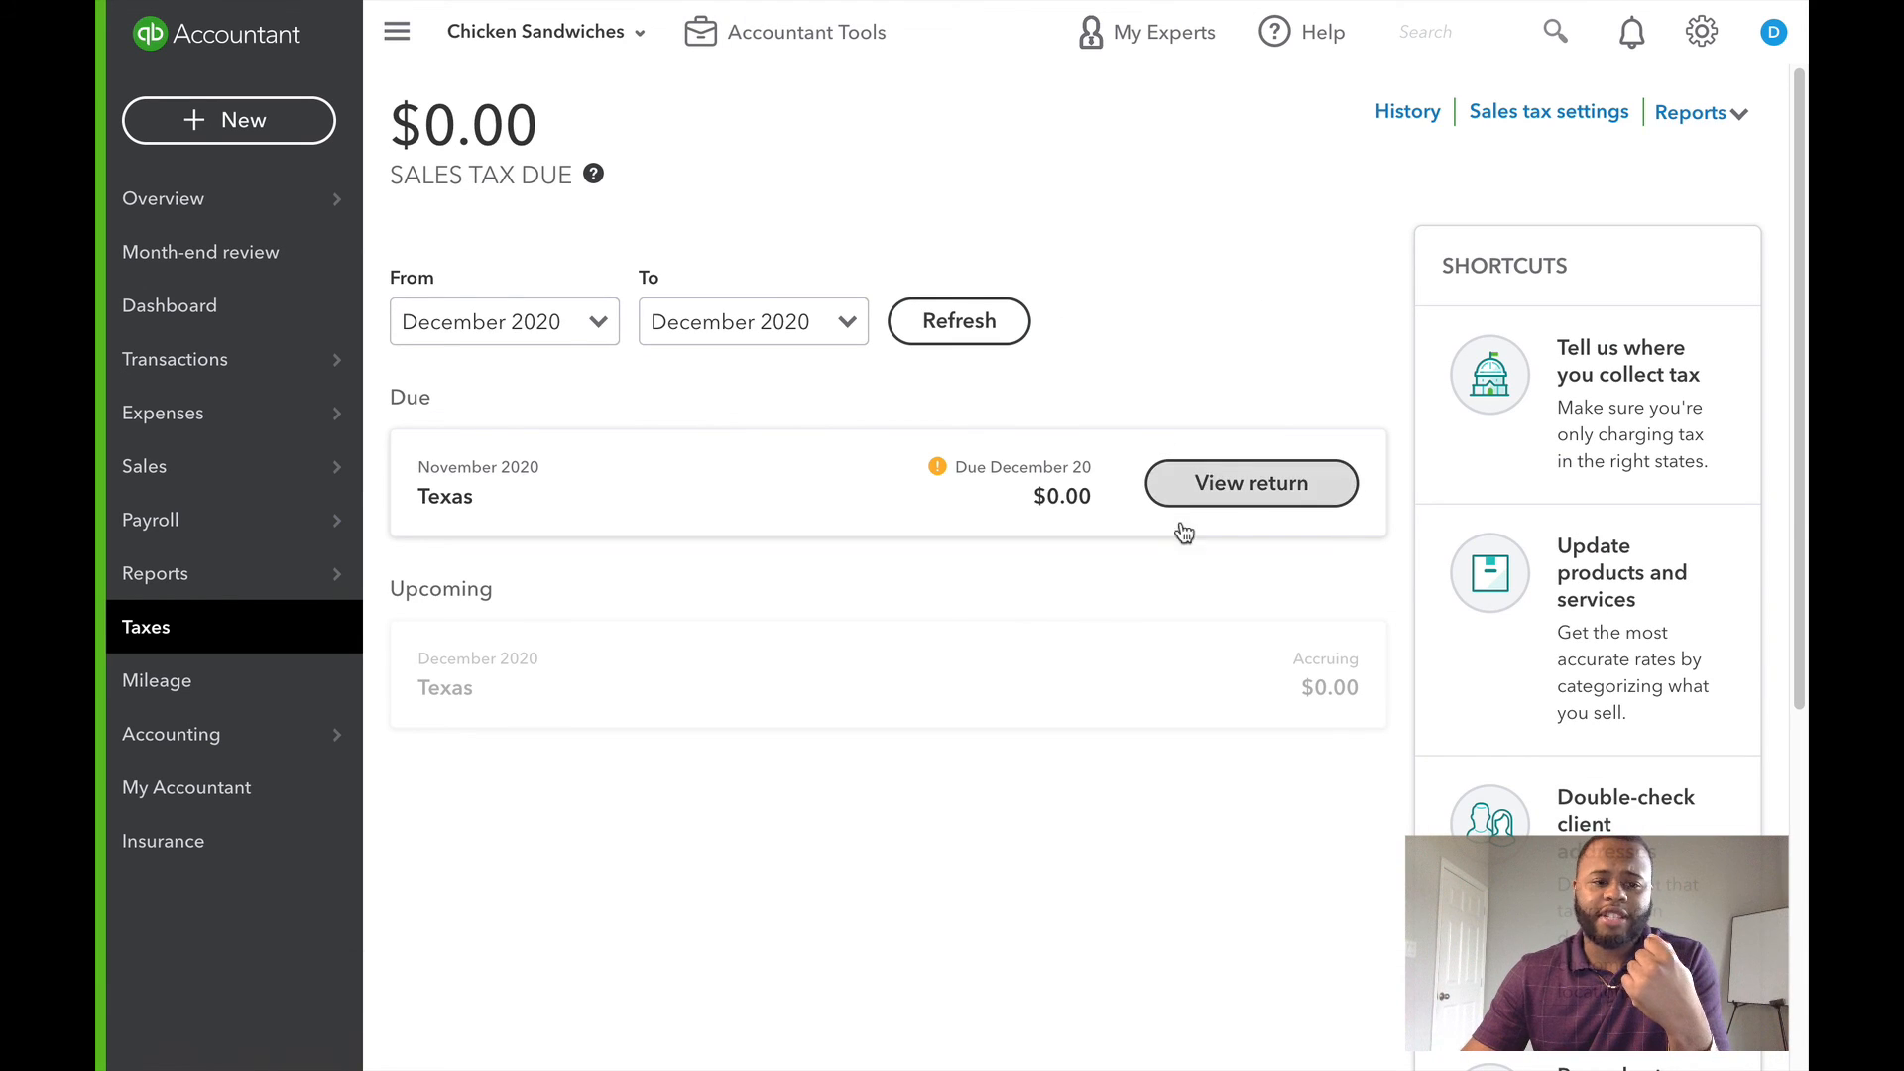
# - Open the Chicken Sandwich product for editing, choose Taxable - standard rate as its sales tax category and save the product
pyautogui.moveTo(255, 458)
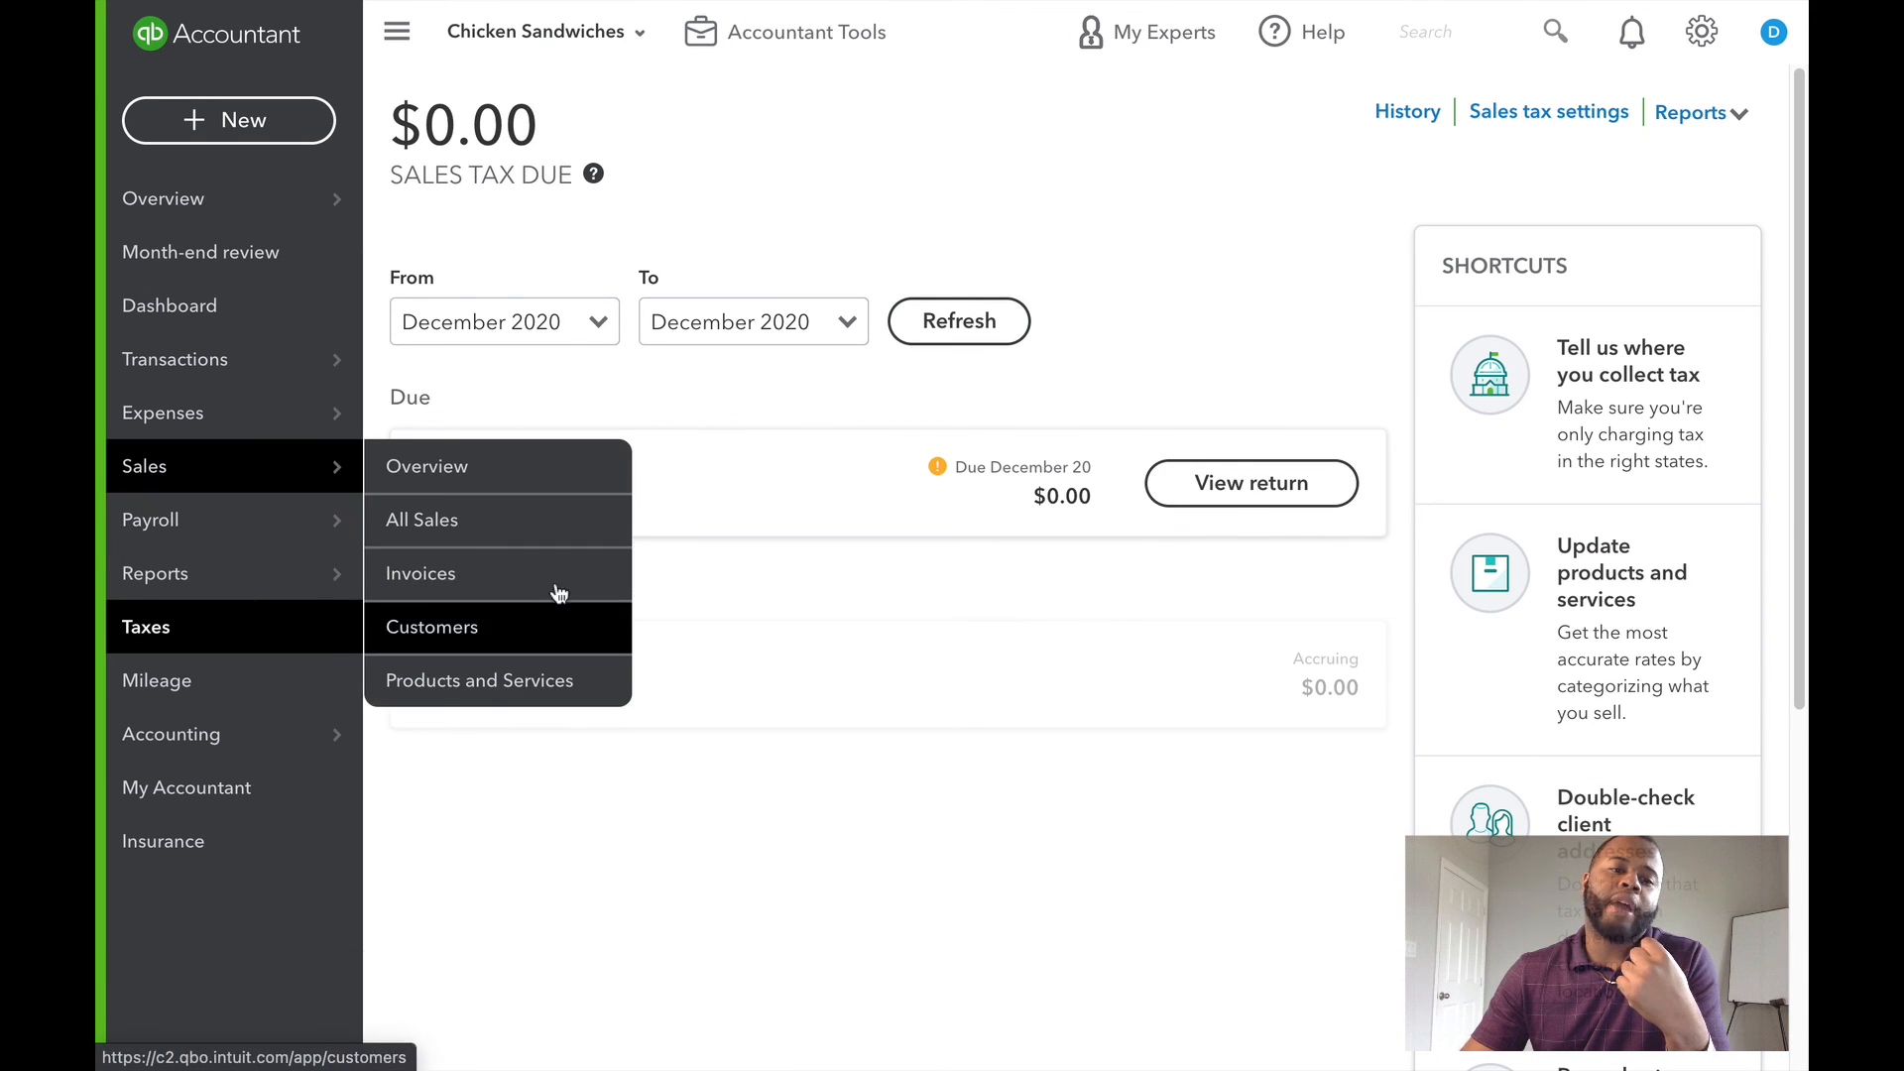
pyautogui.click(582, 677)
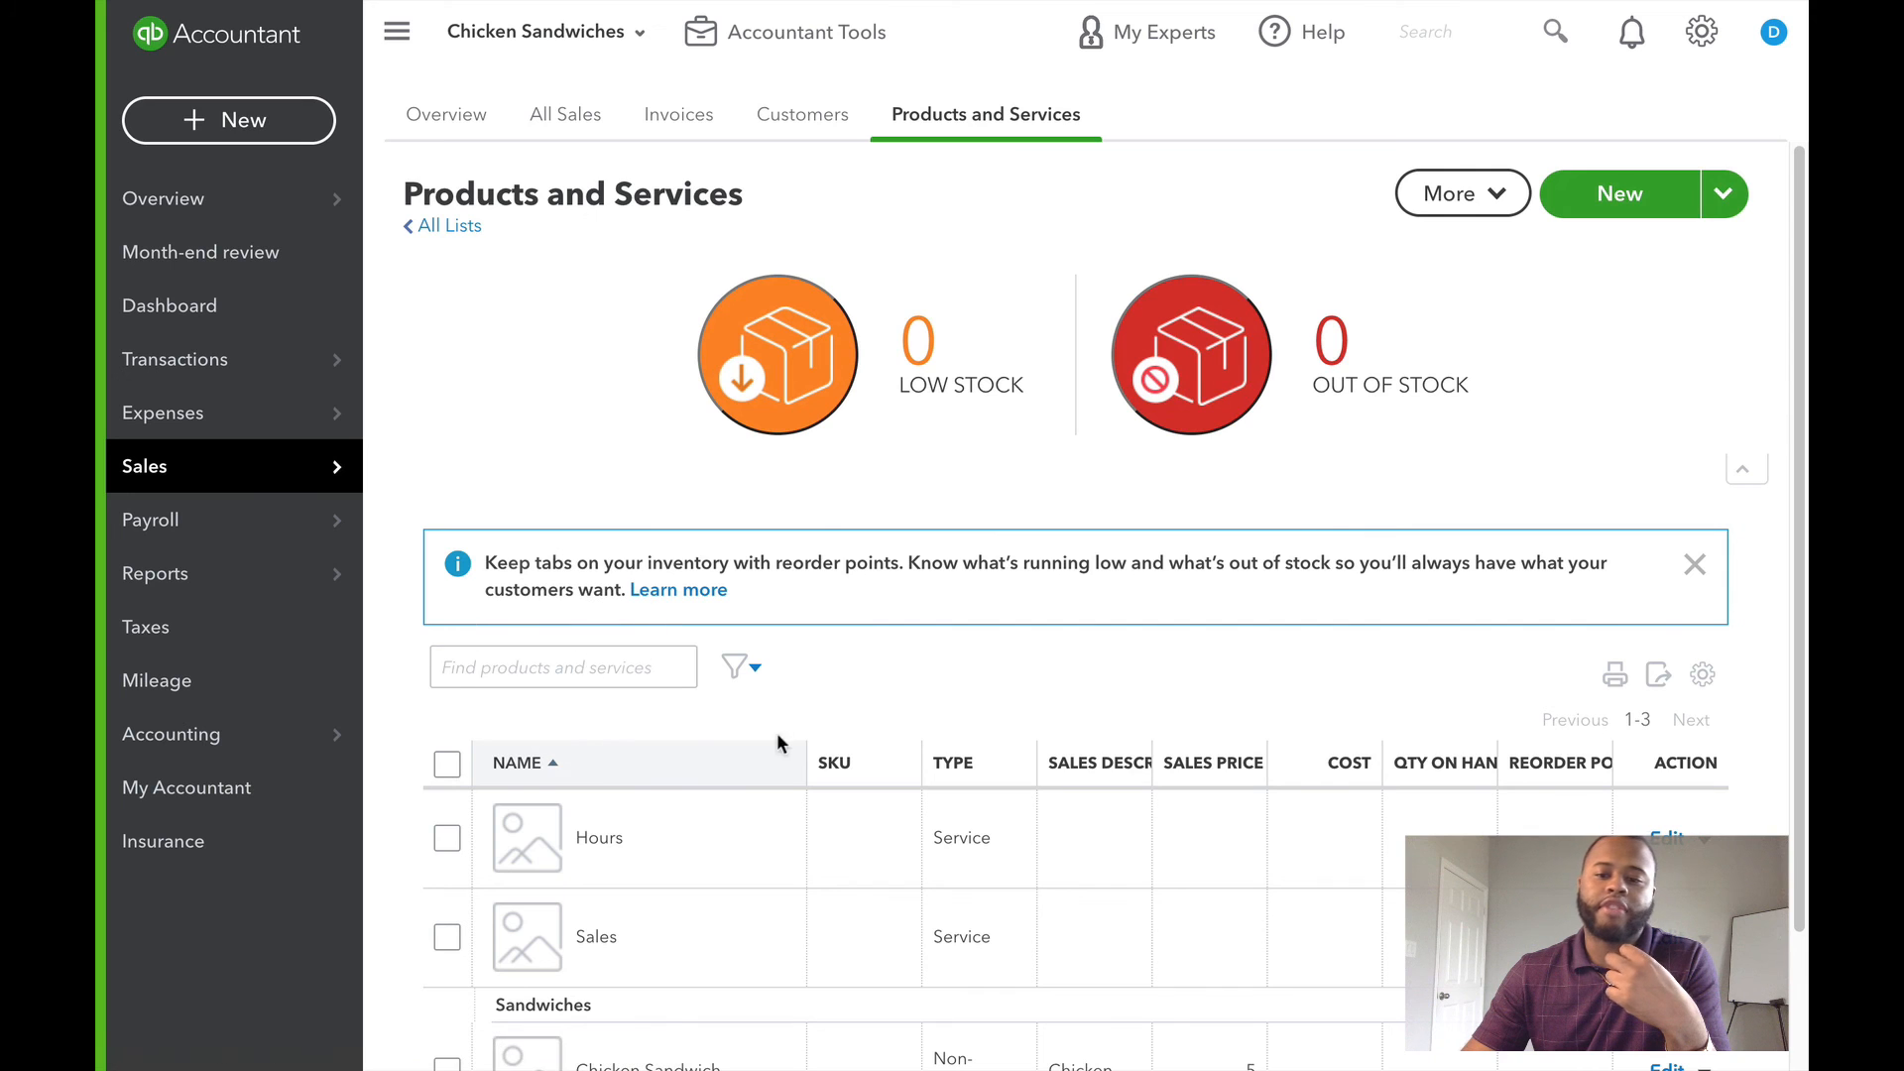
pyautogui.scroll(-1, 719, 843)
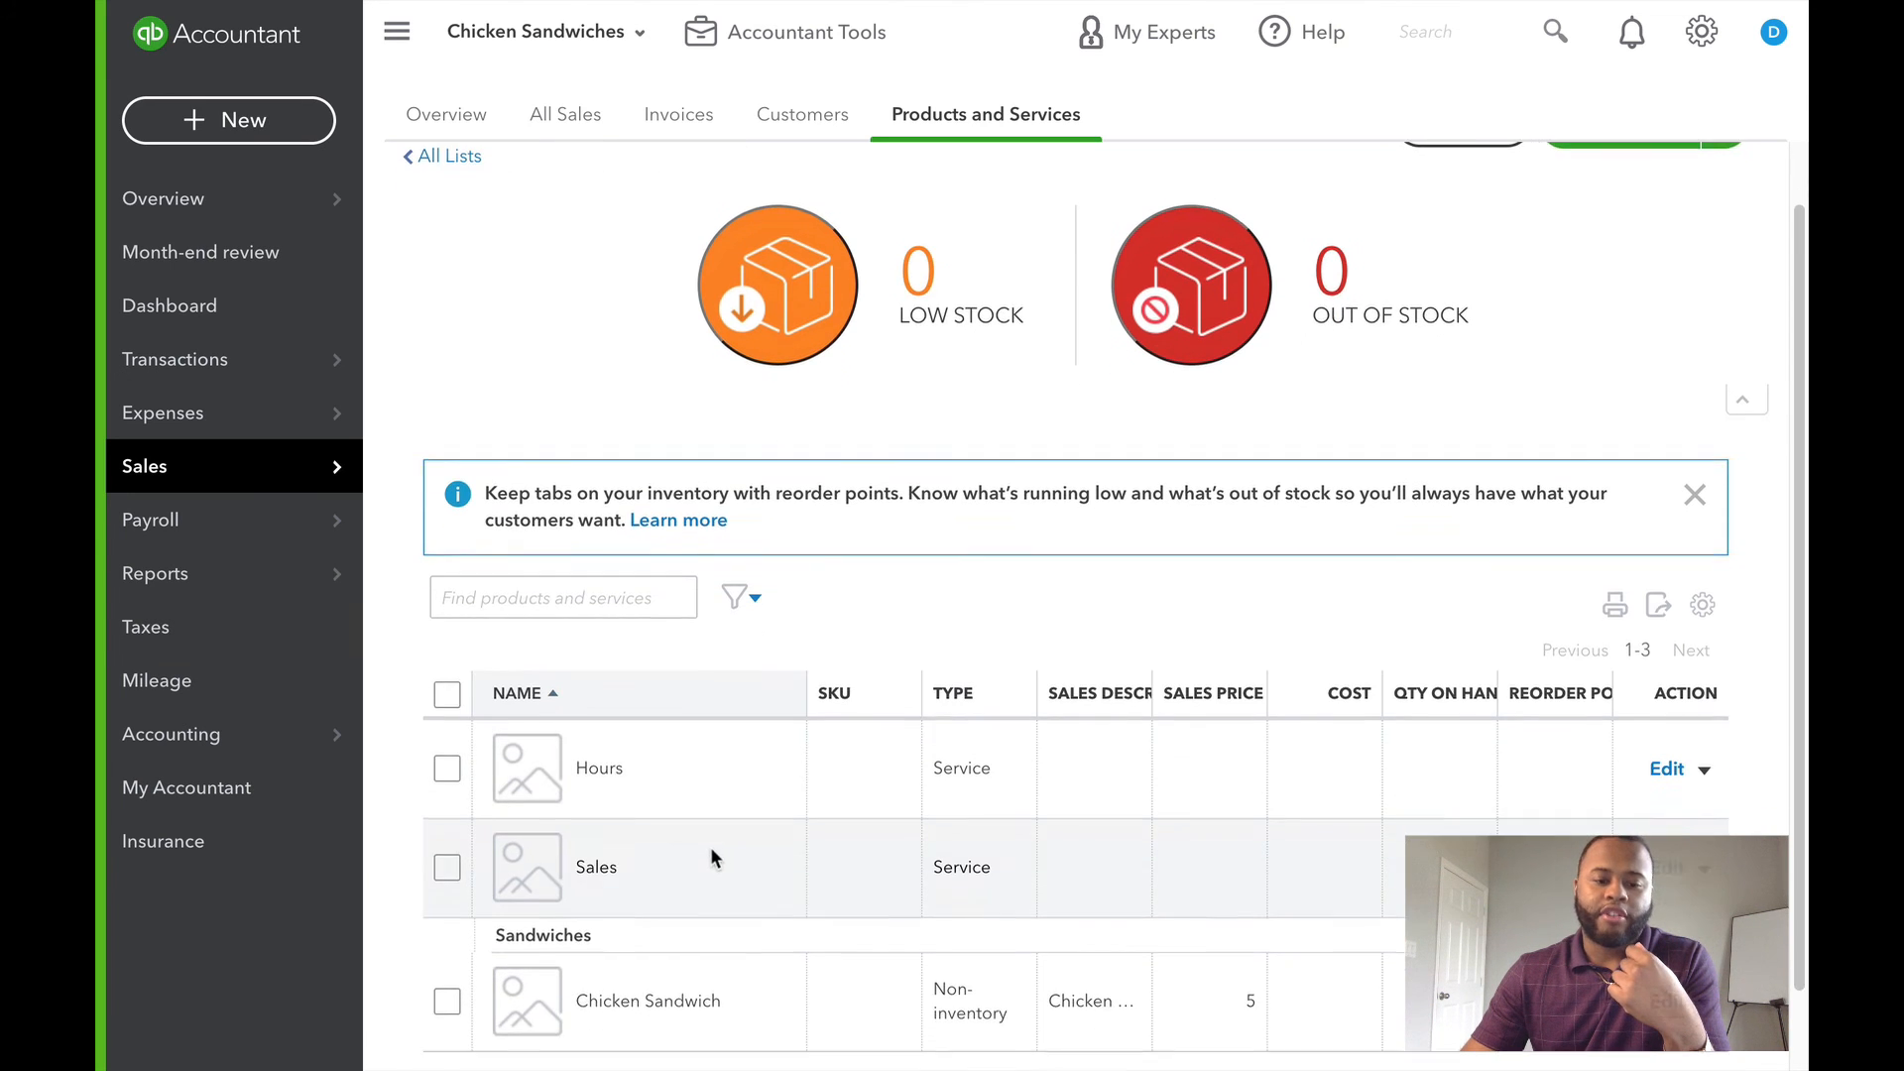
pyautogui.scroll(-1, 712, 851)
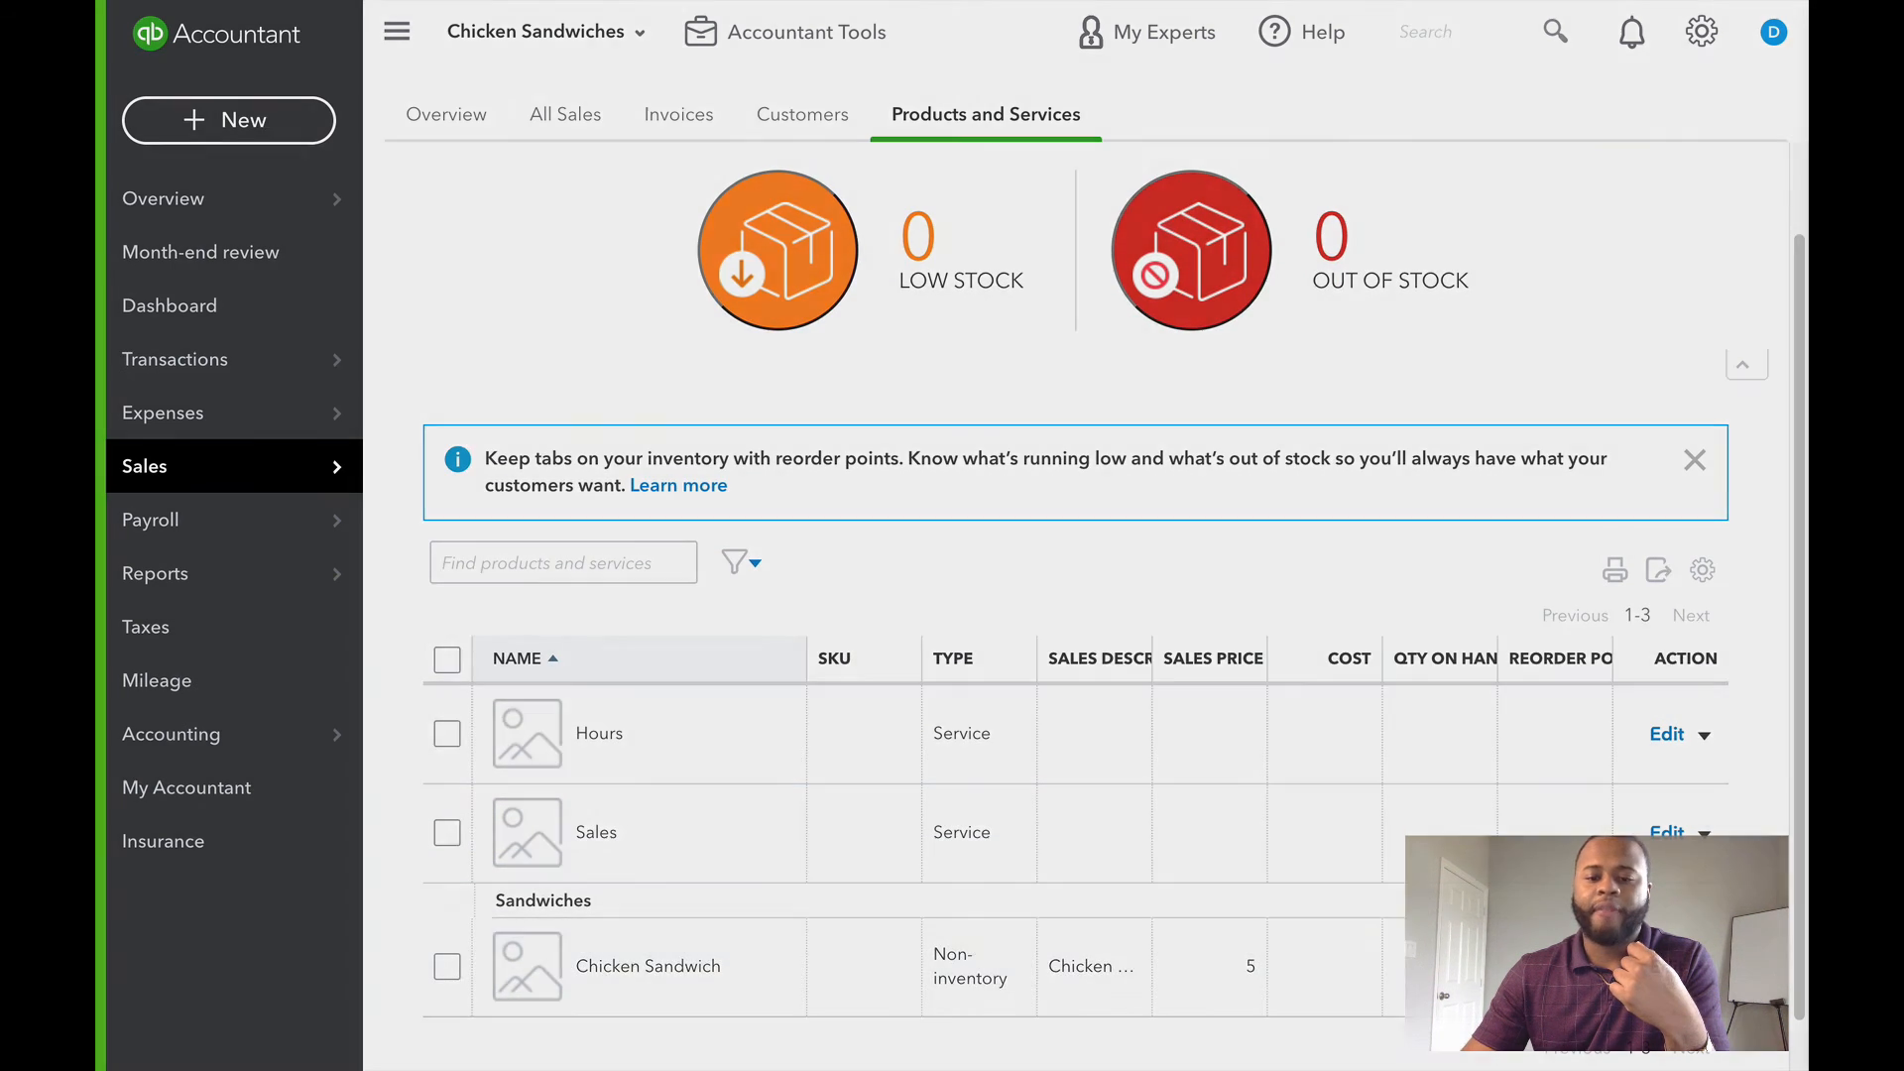
pyautogui.scroll(-1, 1468, 608)
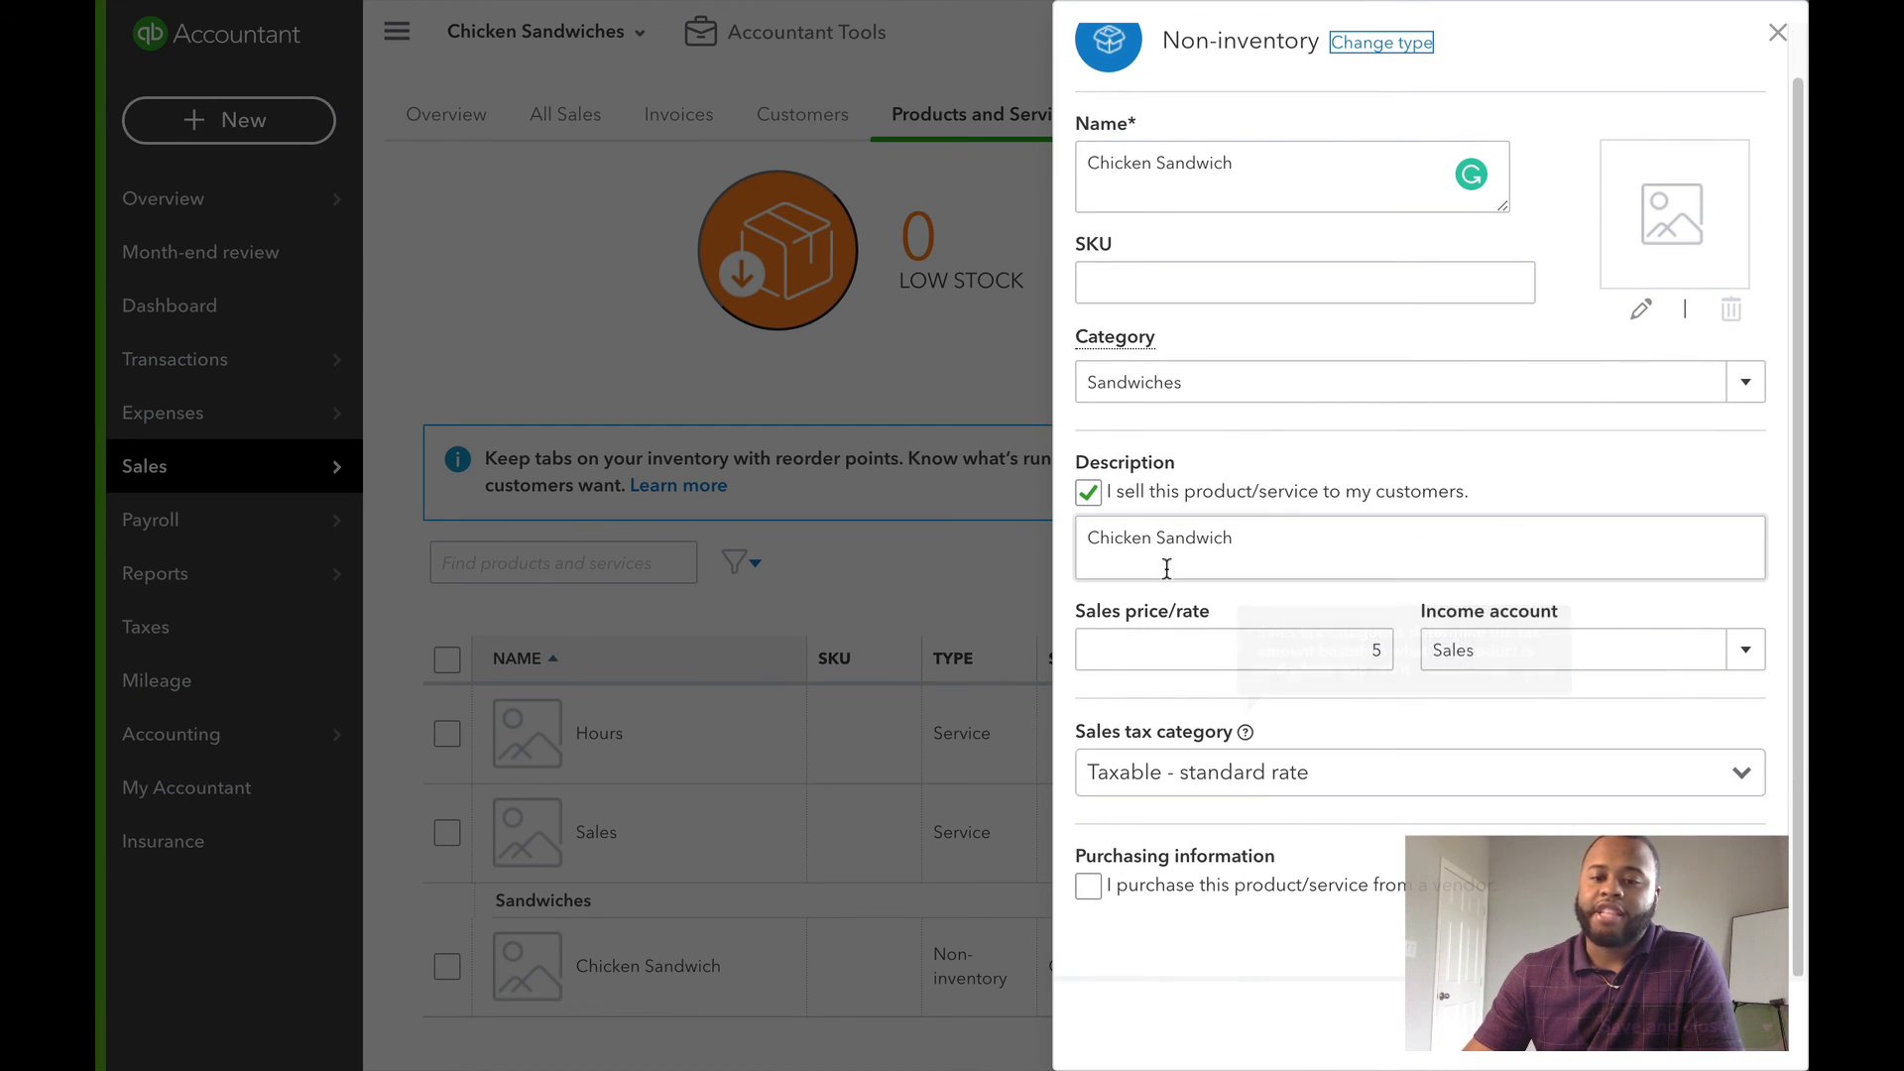
pyautogui.click(1743, 775)
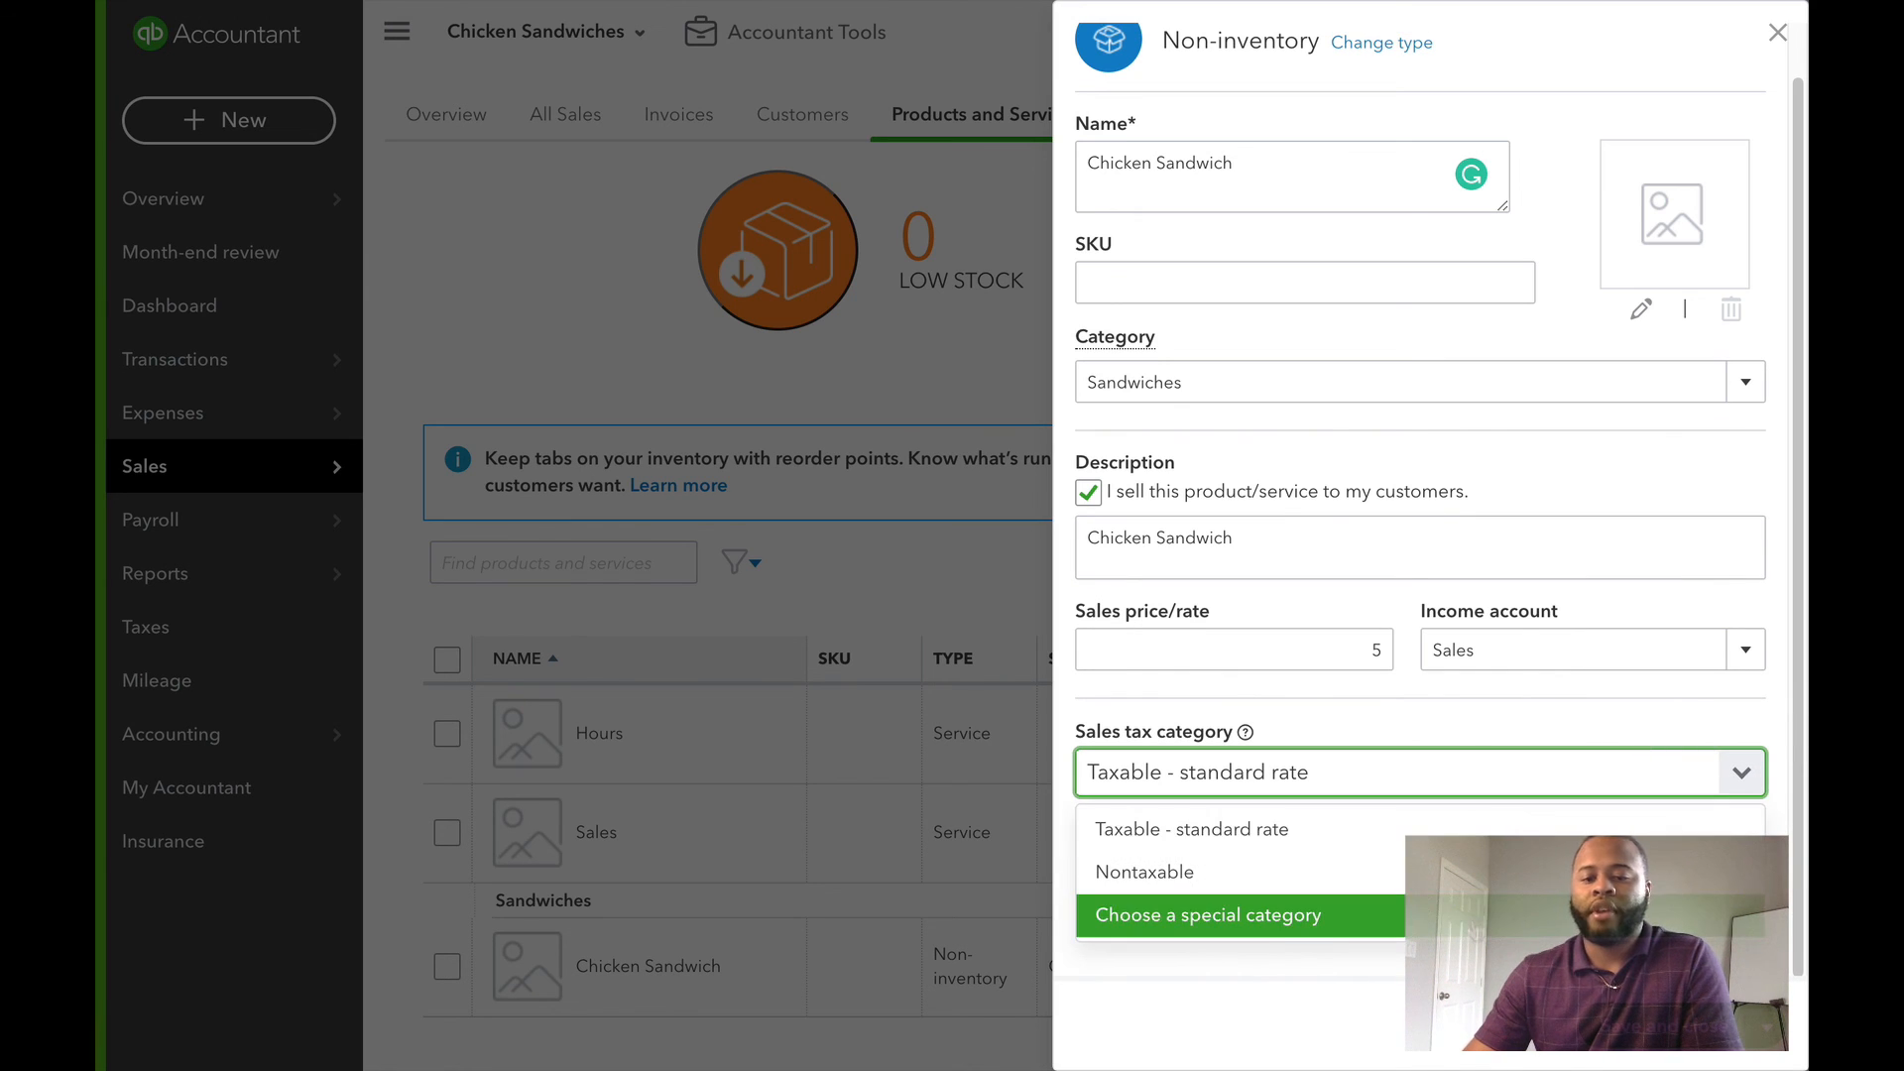
pyautogui.click(1447, 828)
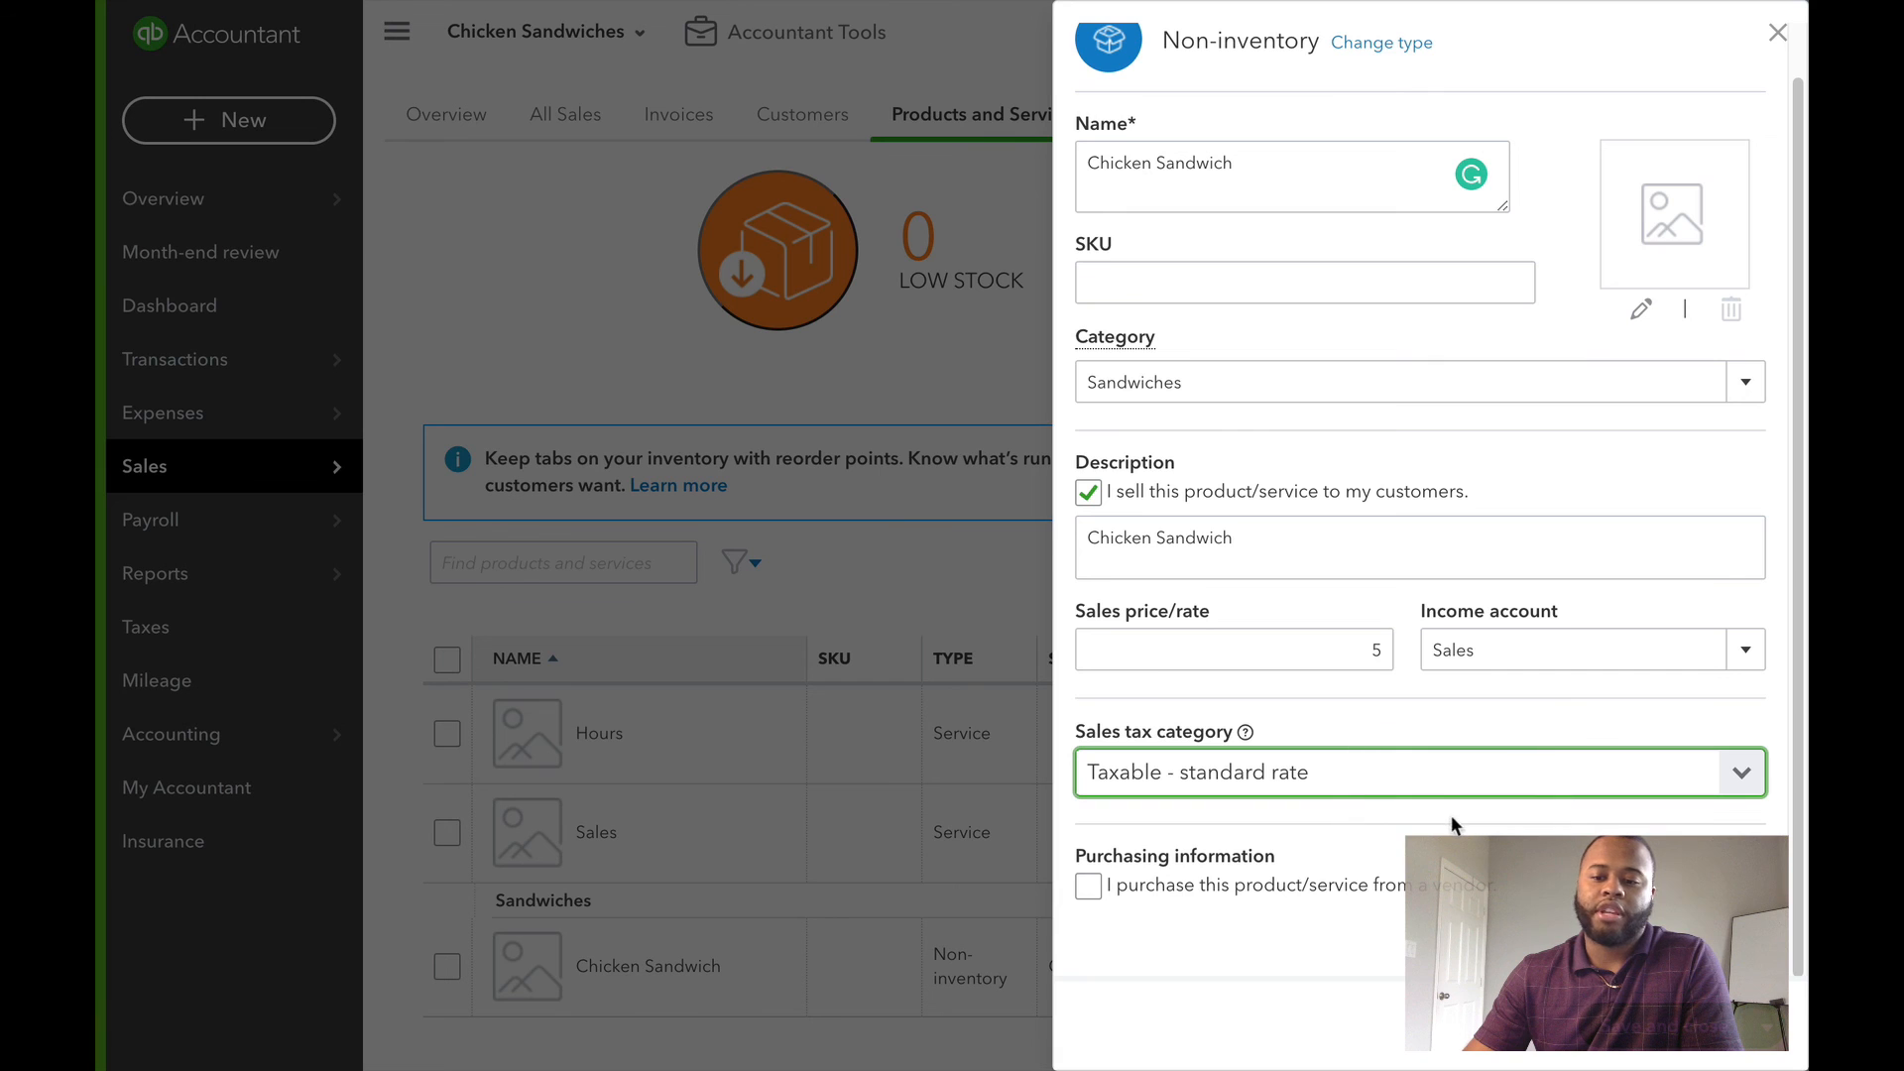
pyautogui.click(1670, 1043)
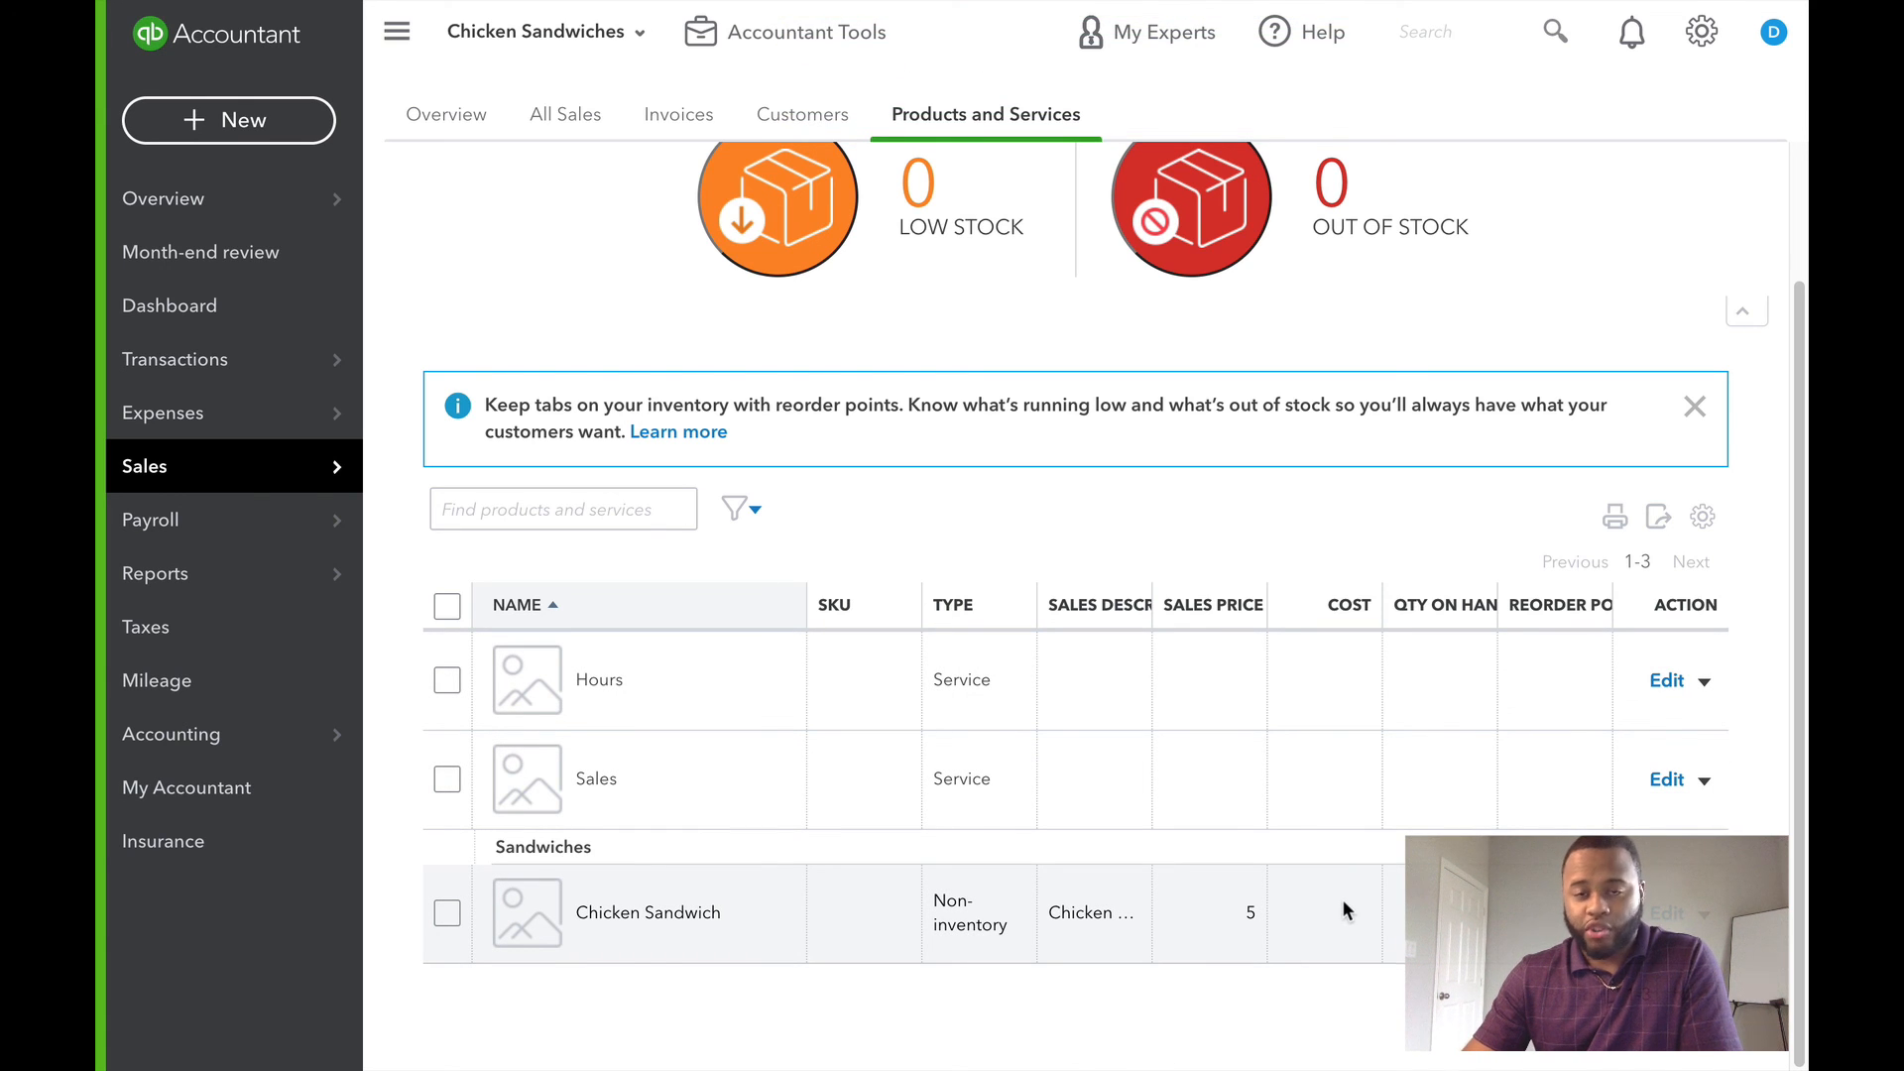
# - Start a new invoice, add Chicken Sandwich on the first line and check the sales tax calculated based on location
pyautogui.click(198, 132)
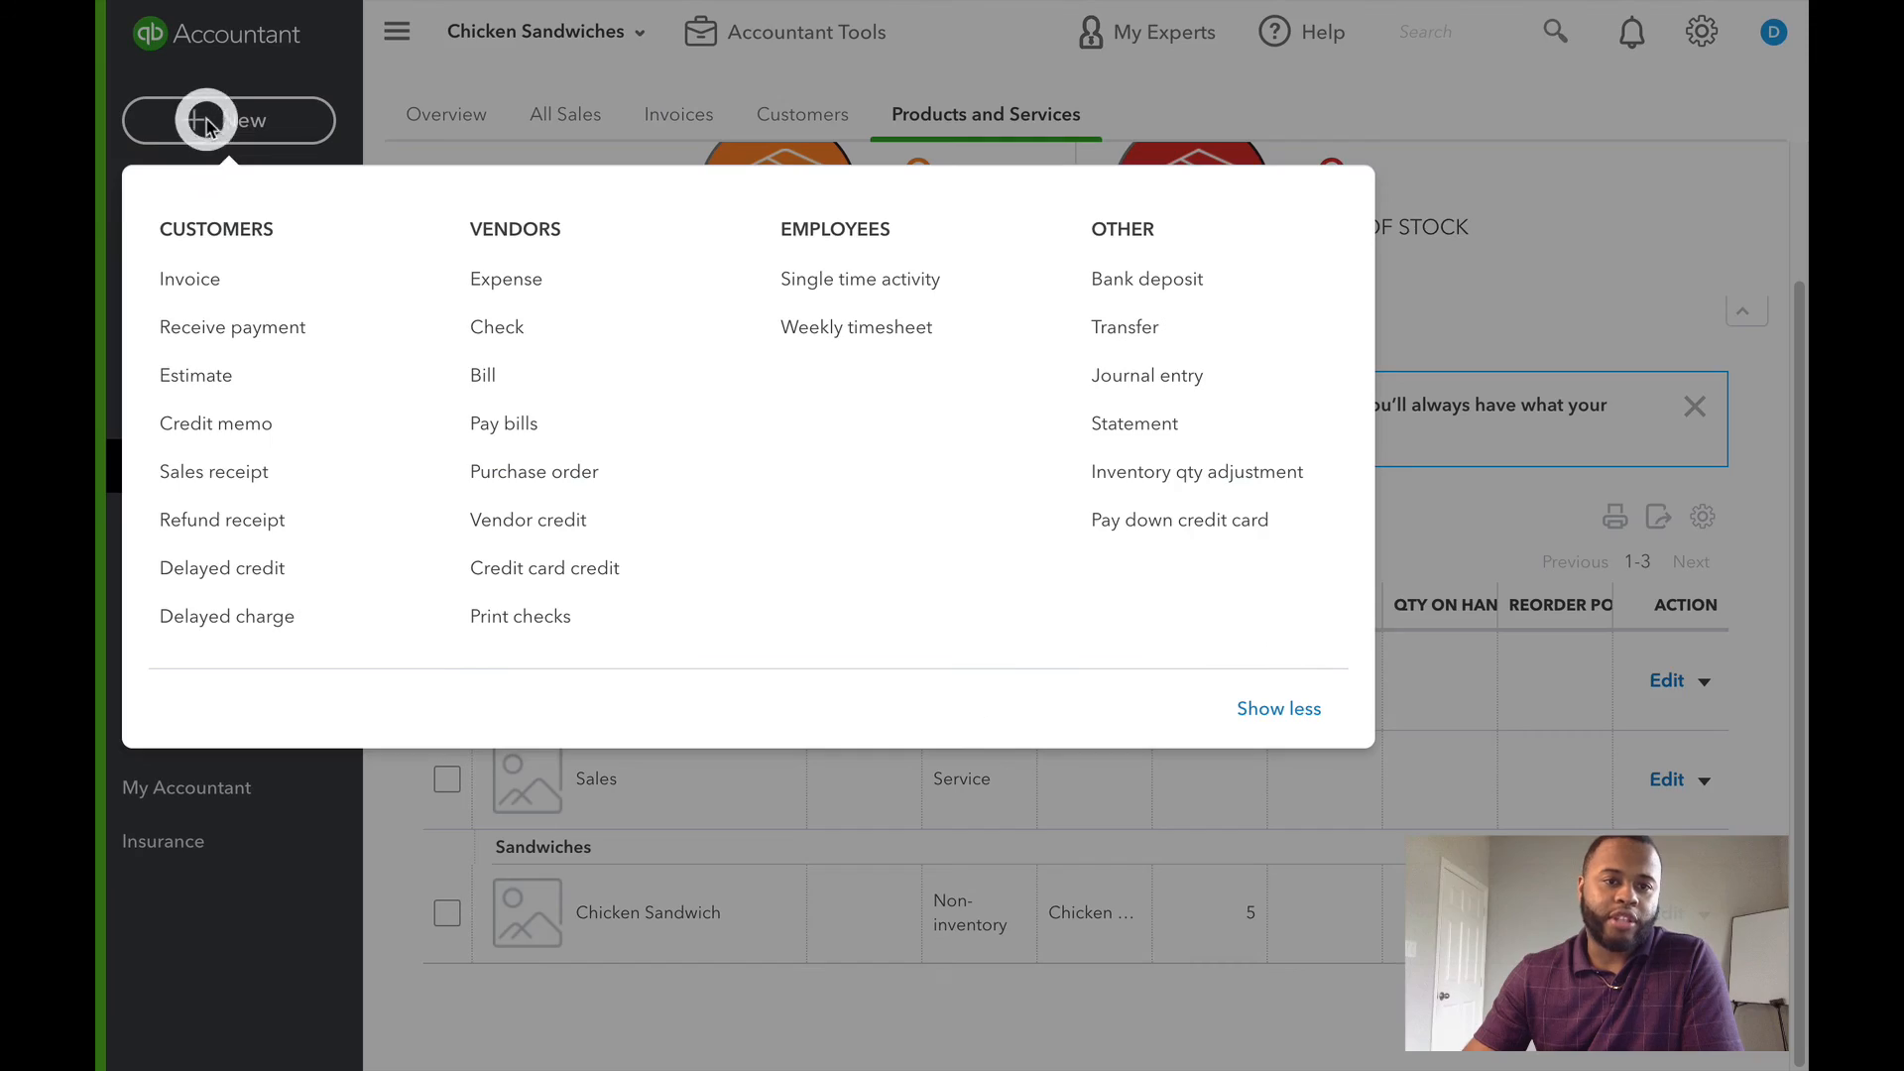
pyautogui.click(355, 288)
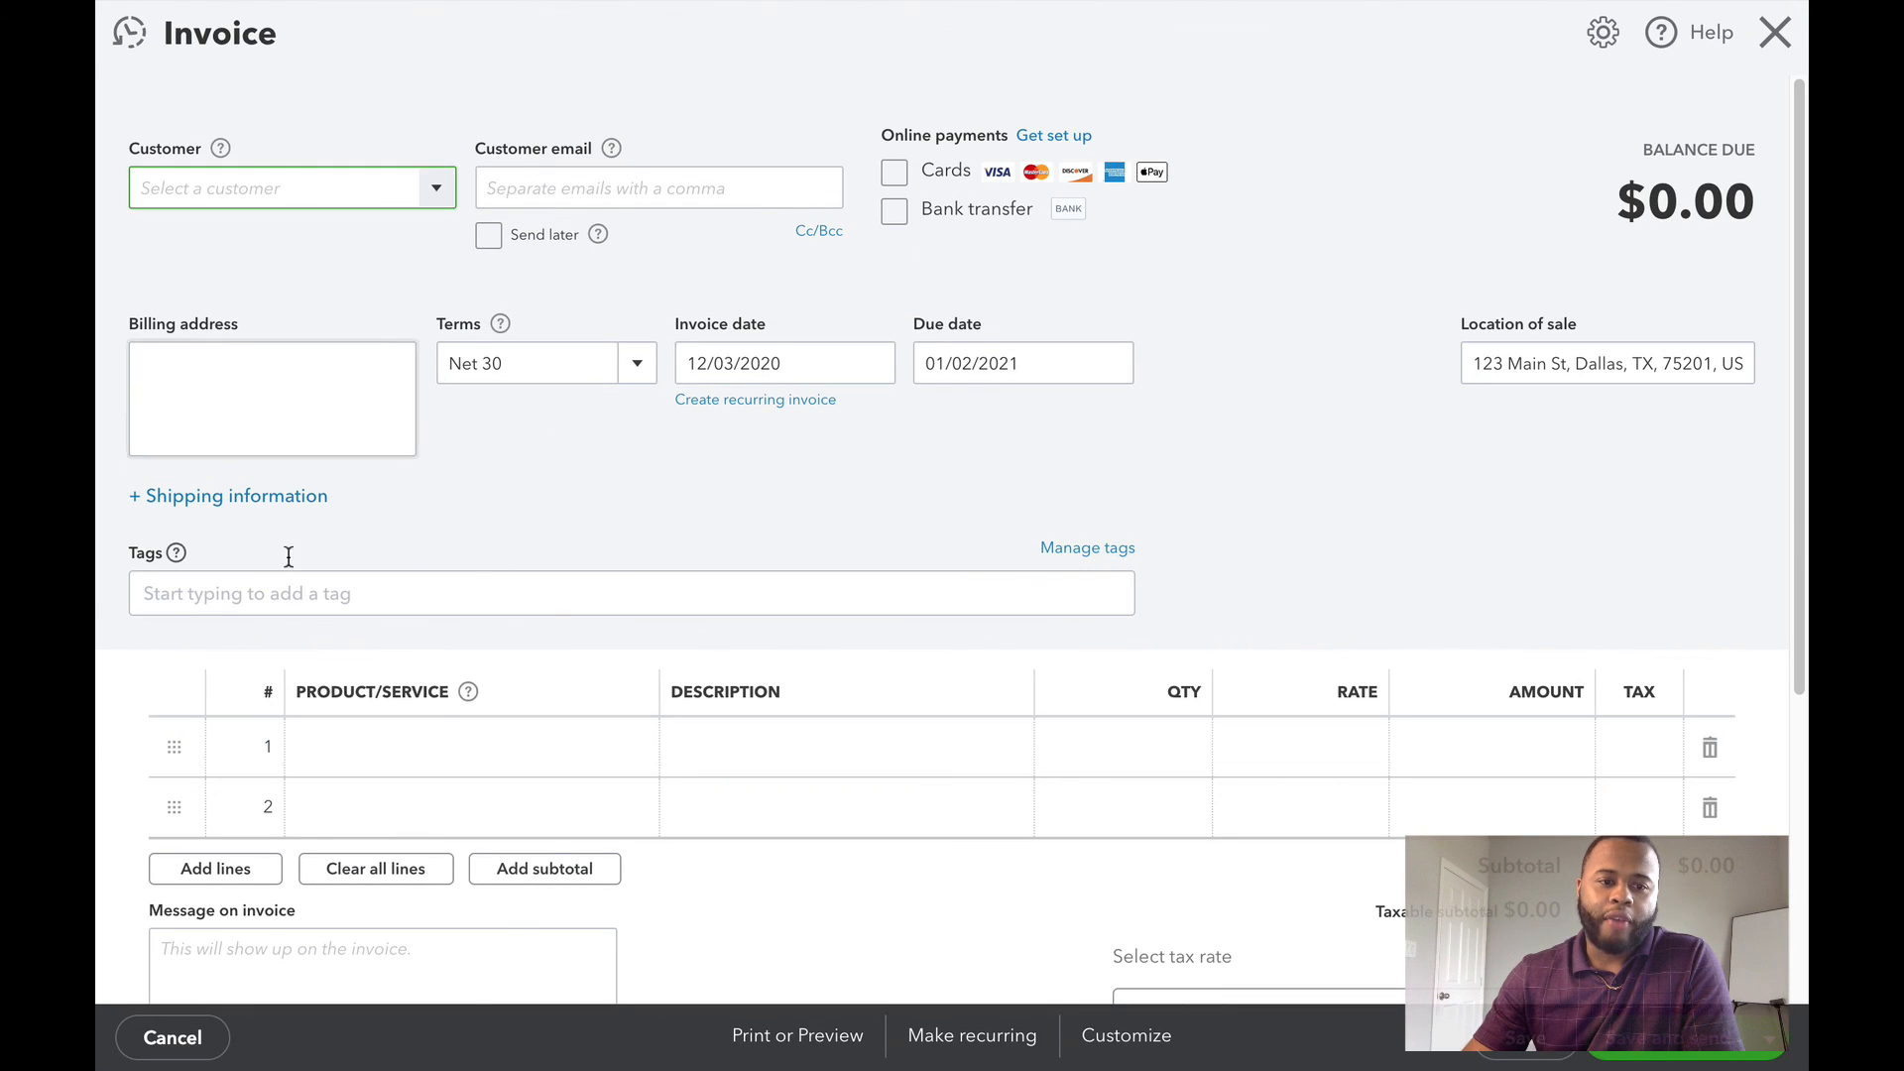
pyautogui.click(472, 744)
pyautogui.click(644, 766)
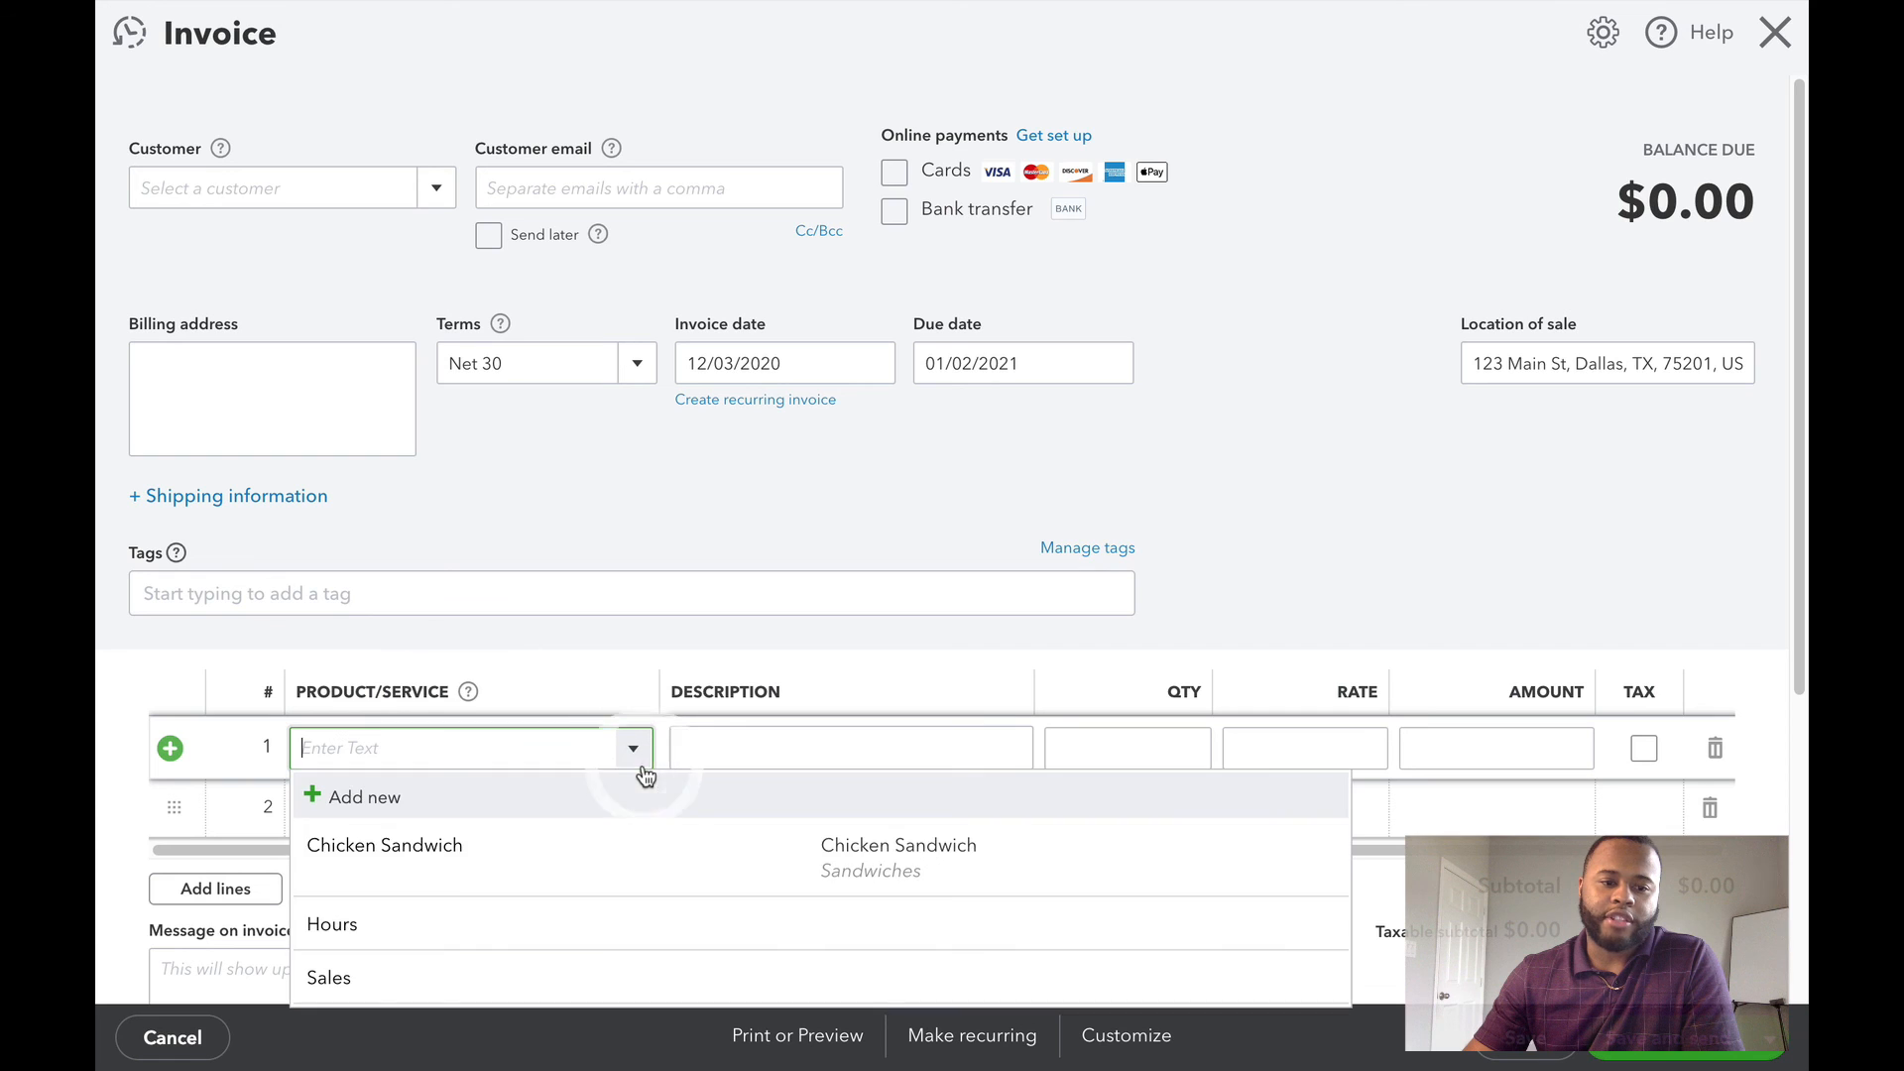
pyautogui.click(604, 863)
pyautogui.scroll(-1, 1278, 908)
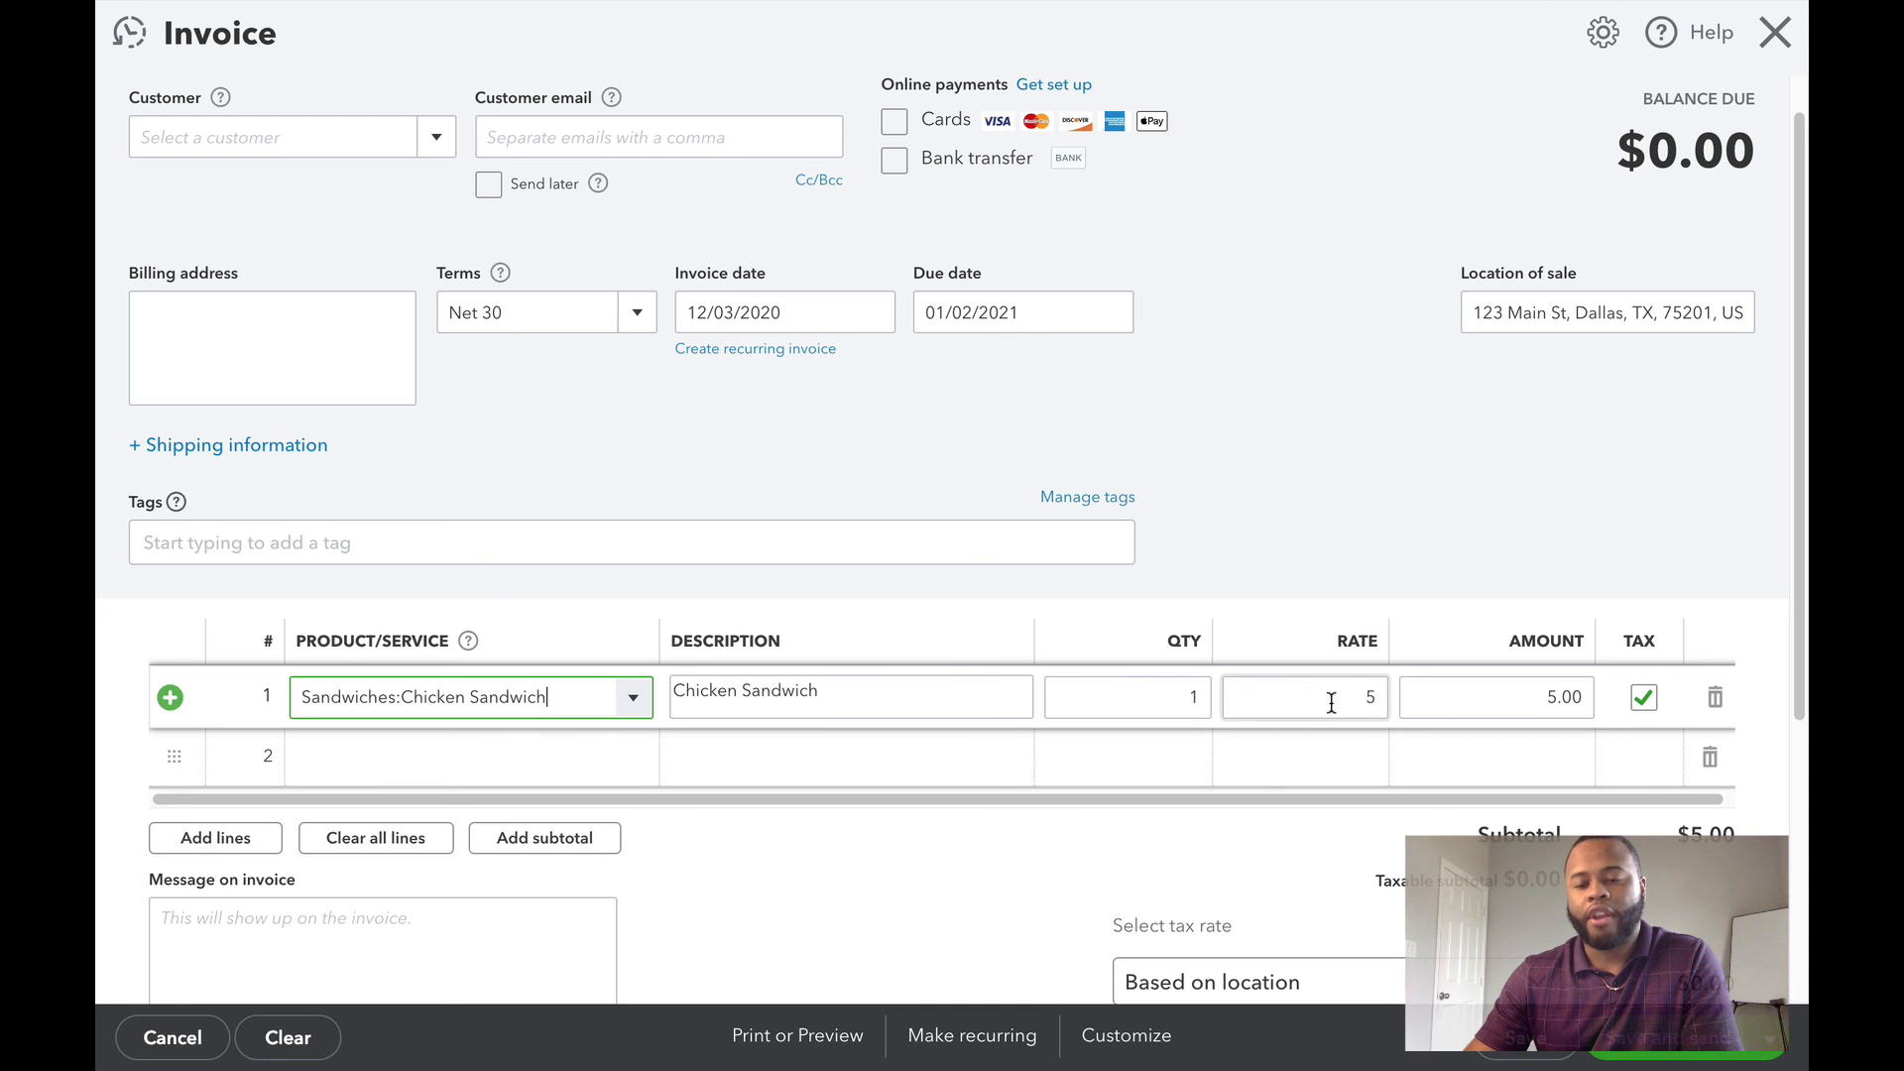
pyautogui.scroll(-5, 1423, 692)
pyautogui.click(1429, 561)
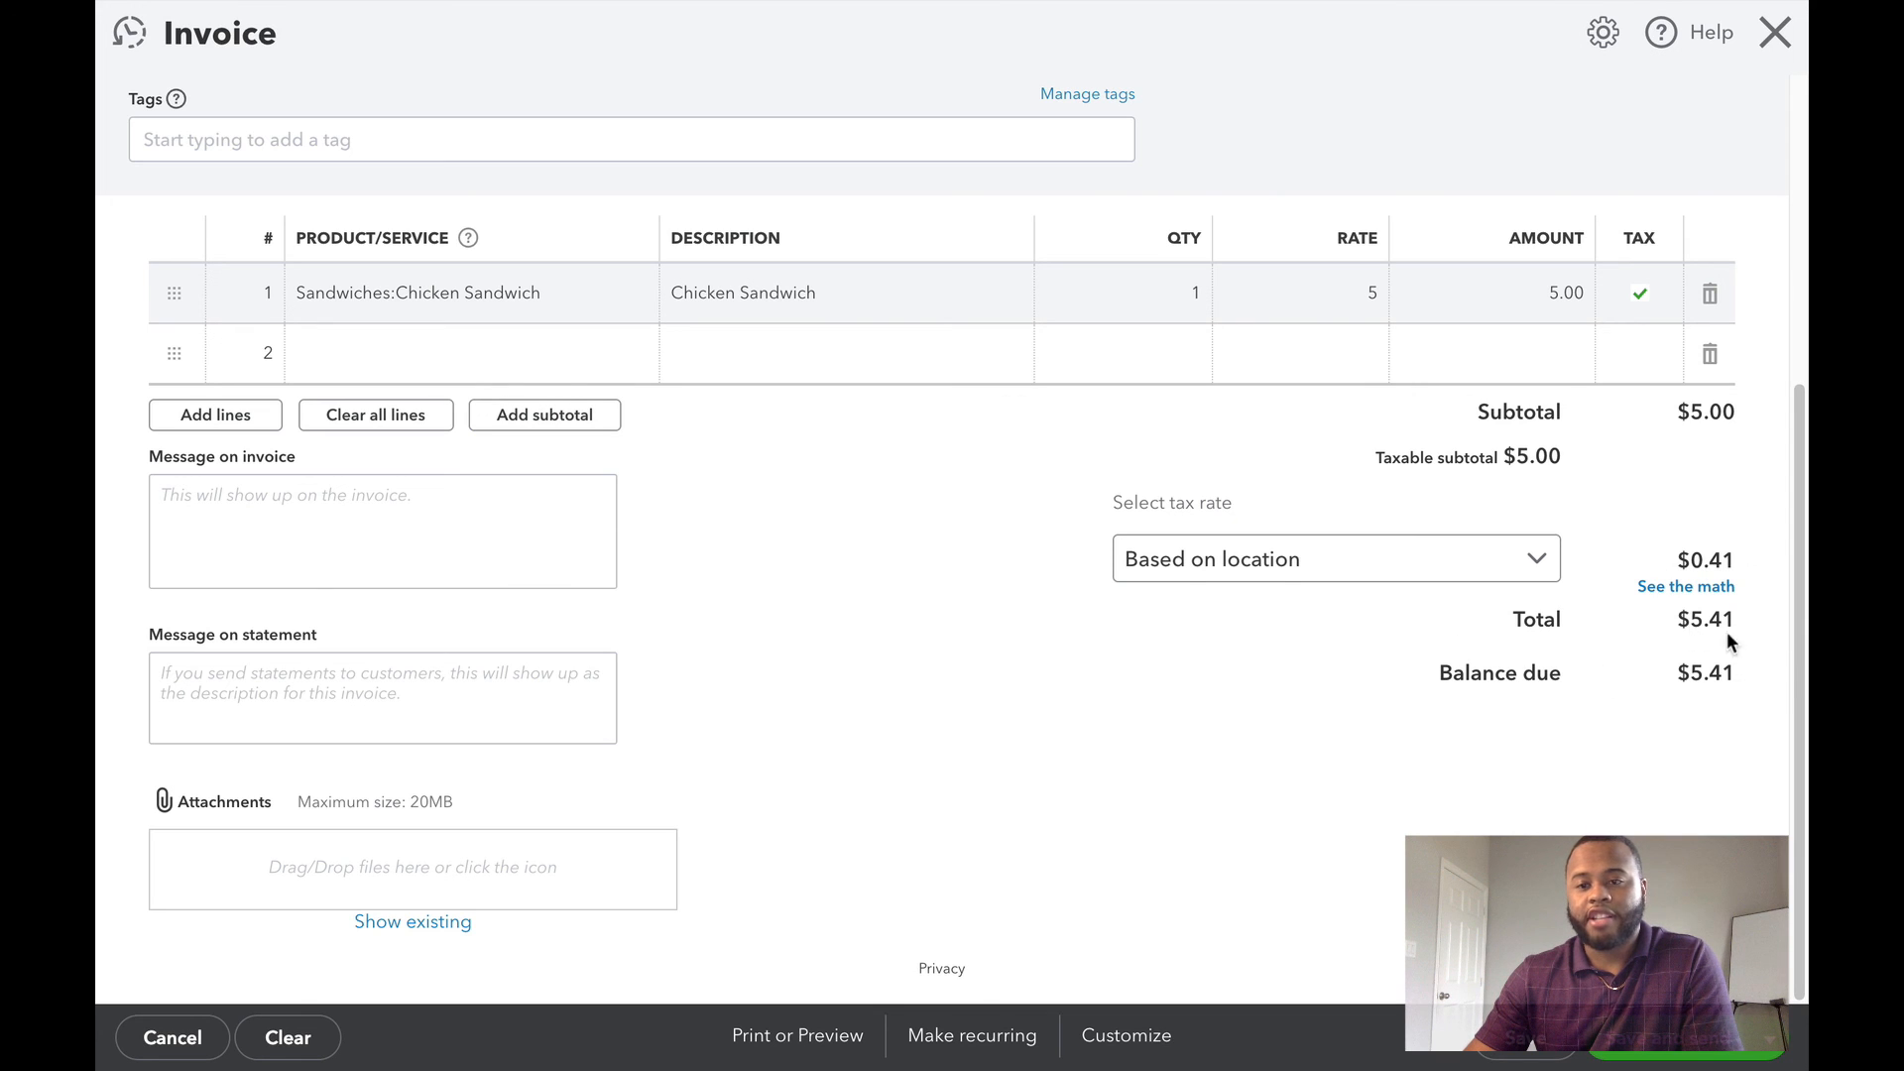
pyautogui.scroll(5, 896, 861)
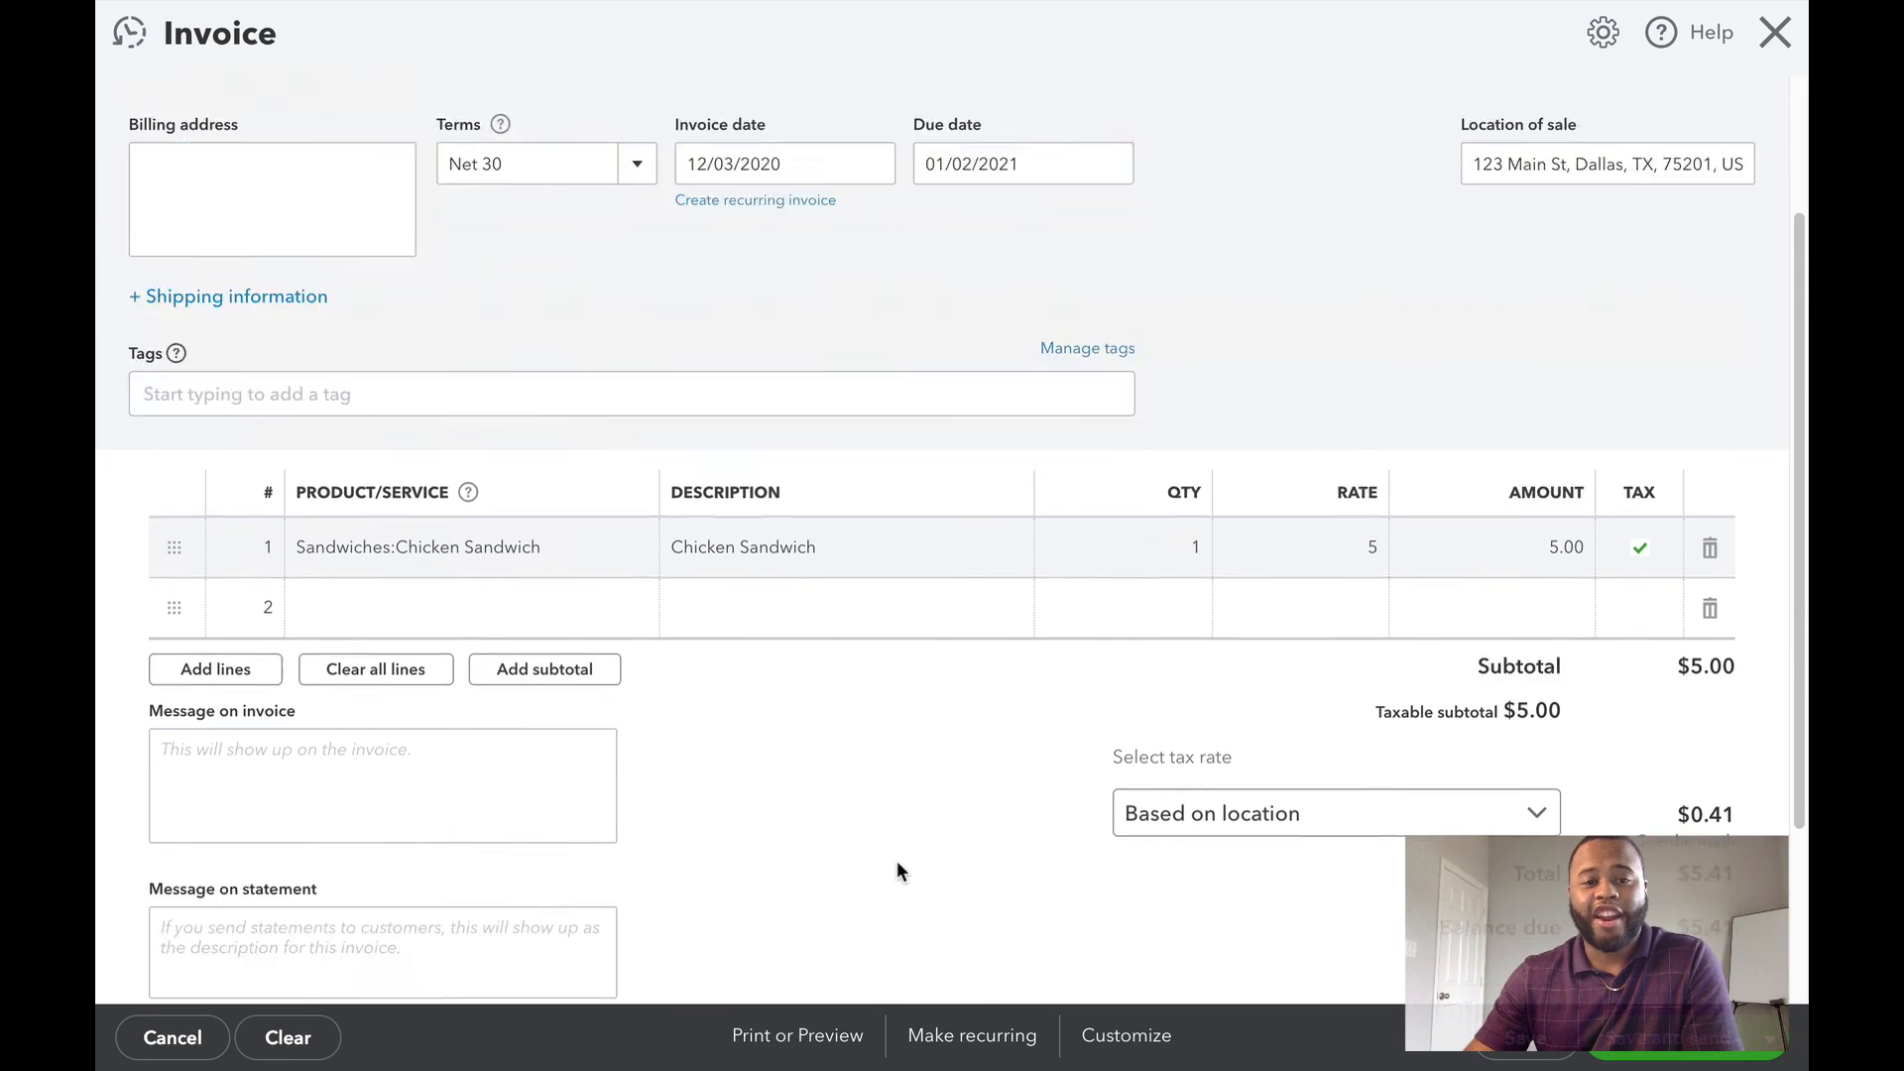